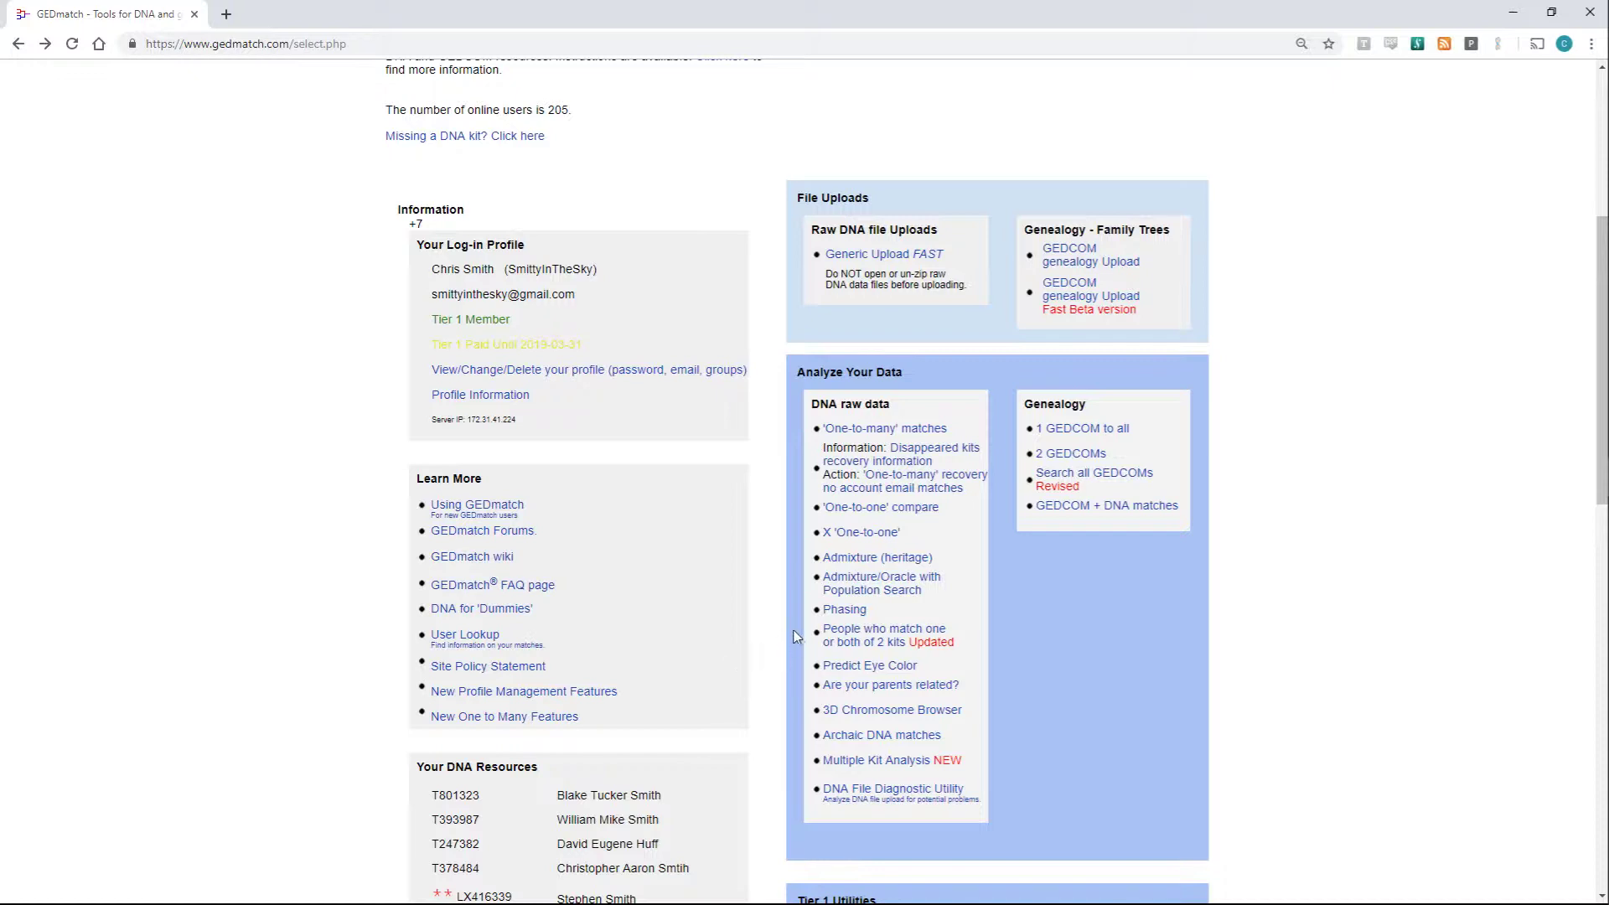
- Open the One-to-many matches lookup in a new tab and switch to it
{"action": "left_click", "coordinate": [840, 436], "text": "ctrl"}
{"action": "left_click", "coordinate": [326, 12]}
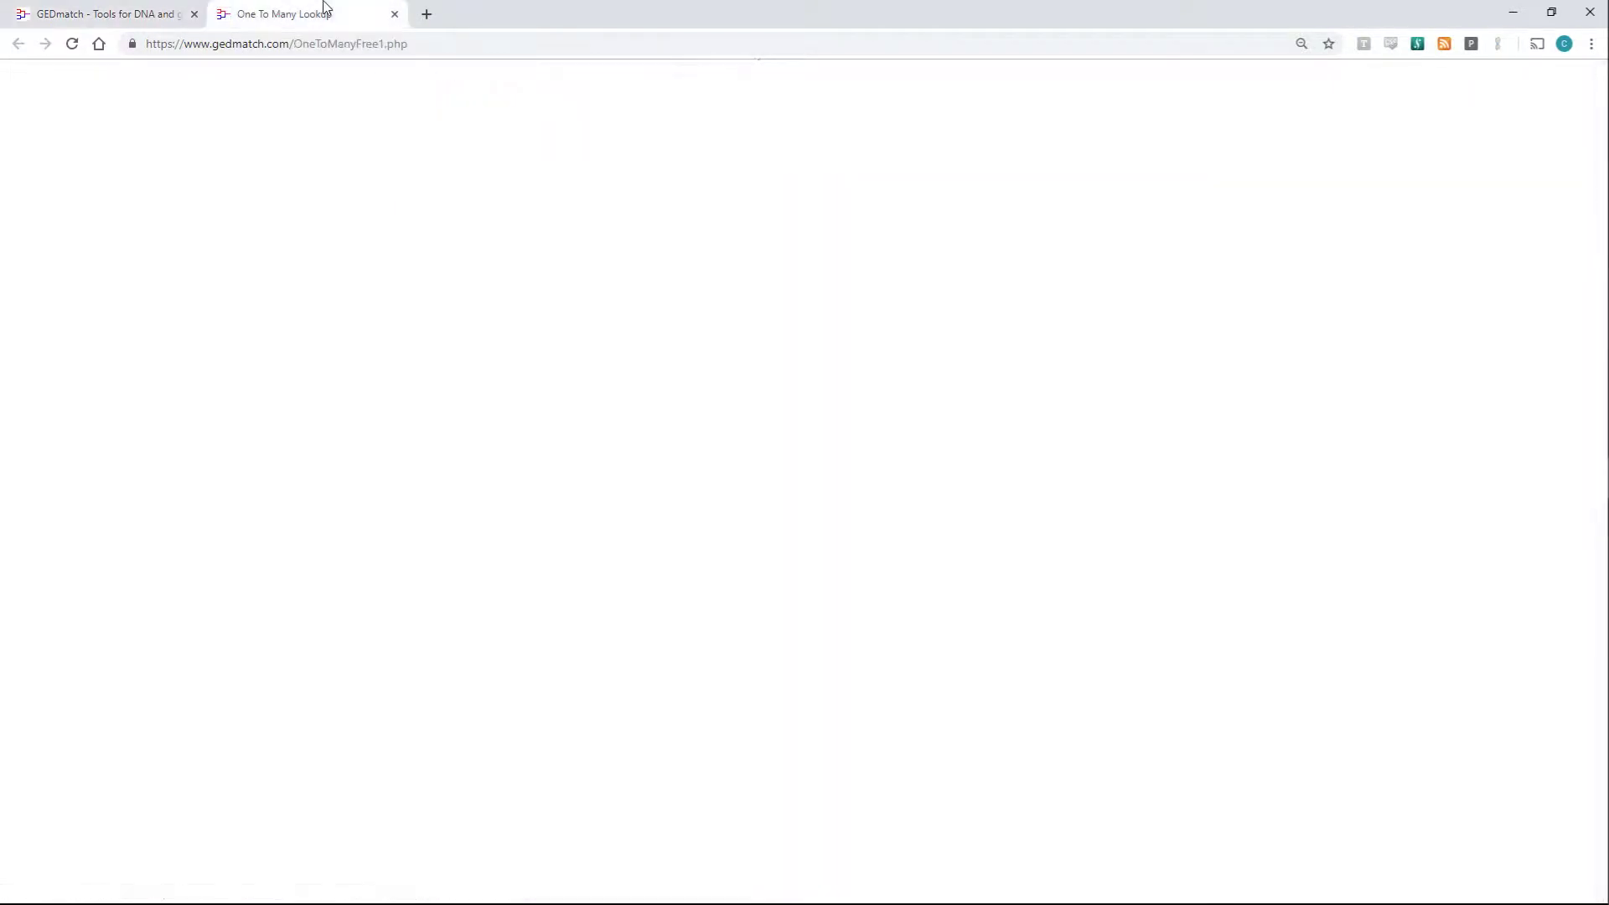
- Display one-to-many results for your own kit, copy the fourth match's kit number, then close the tab
{"action": "left_click", "coordinate": [822, 250]}
{"action": "left_click", "coordinate": [847, 281]}
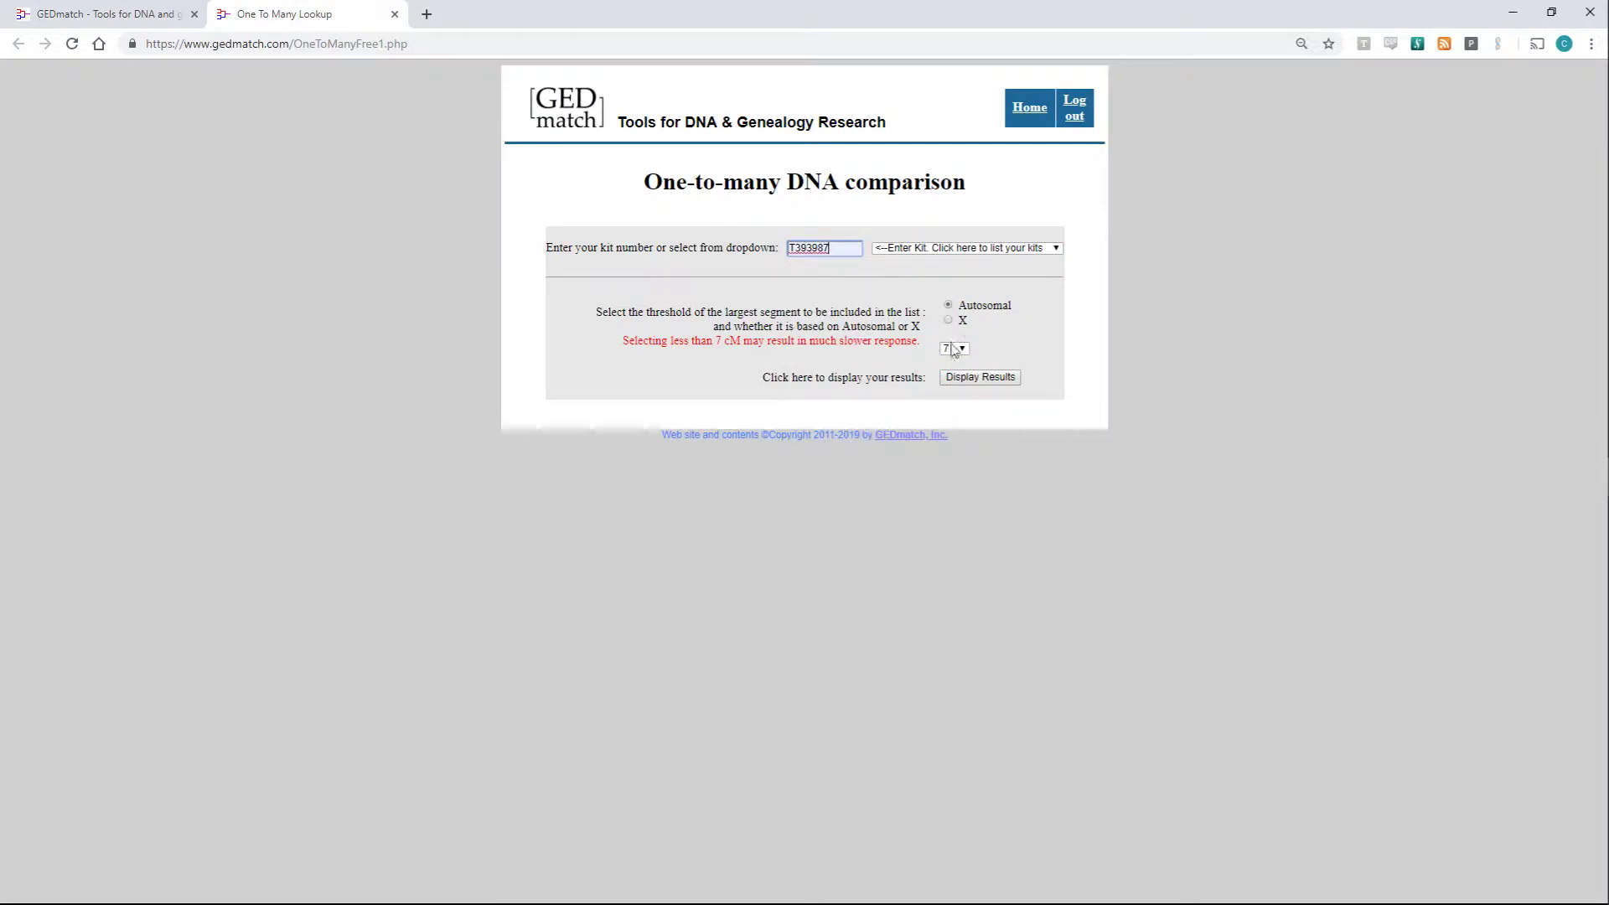
{"action": "left_click", "coordinate": [983, 377]}
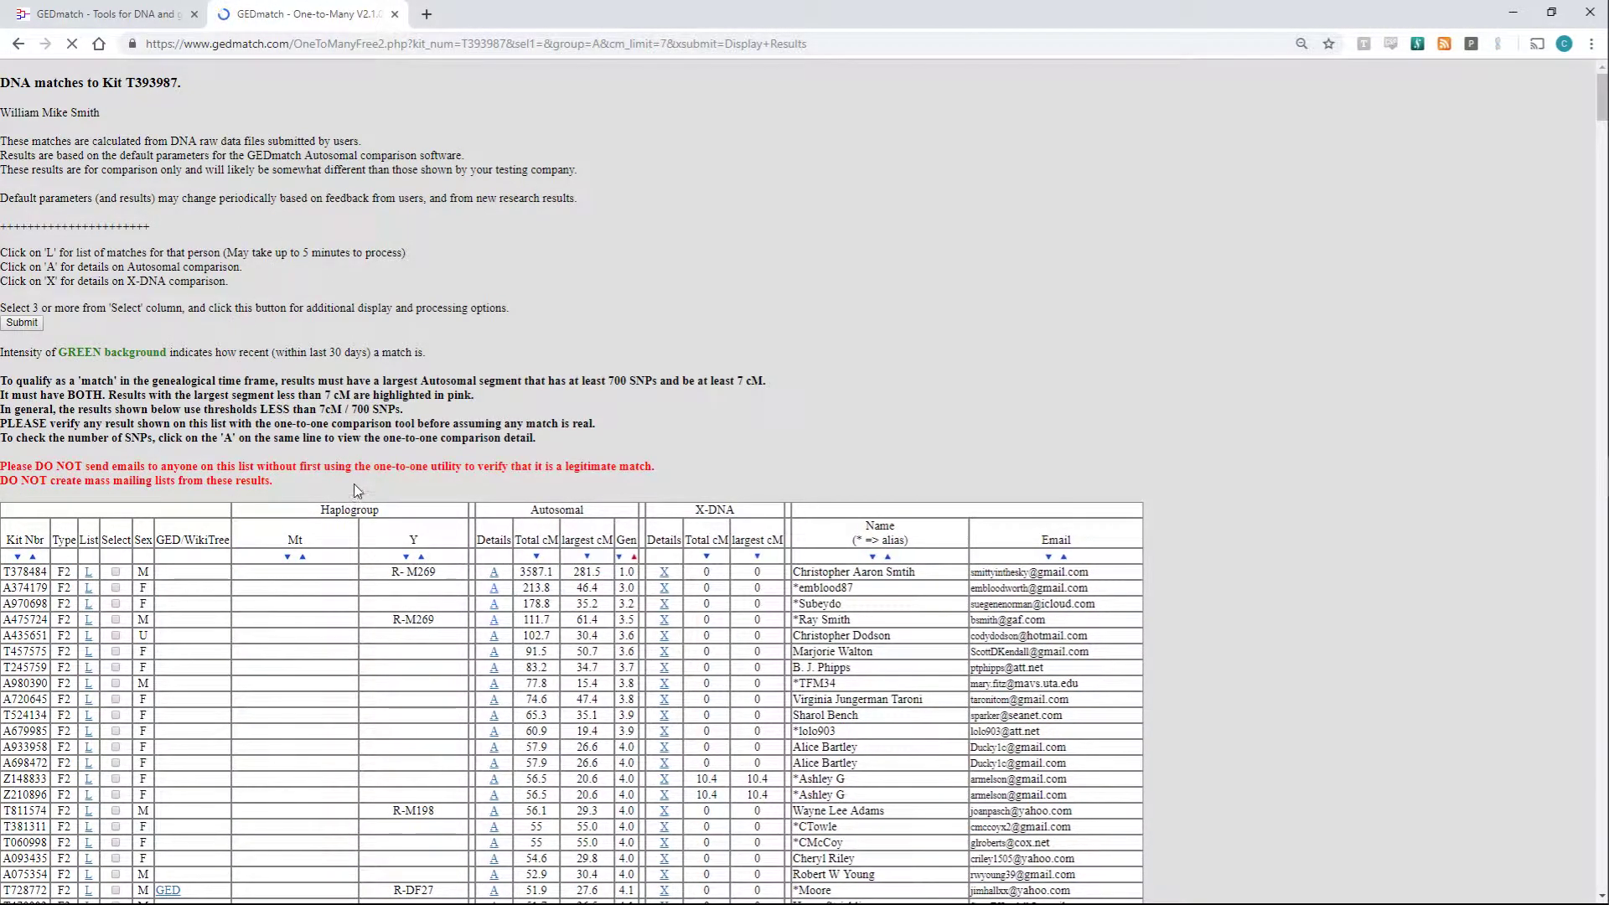
{"action": "double_click", "coordinate": [42, 619]}
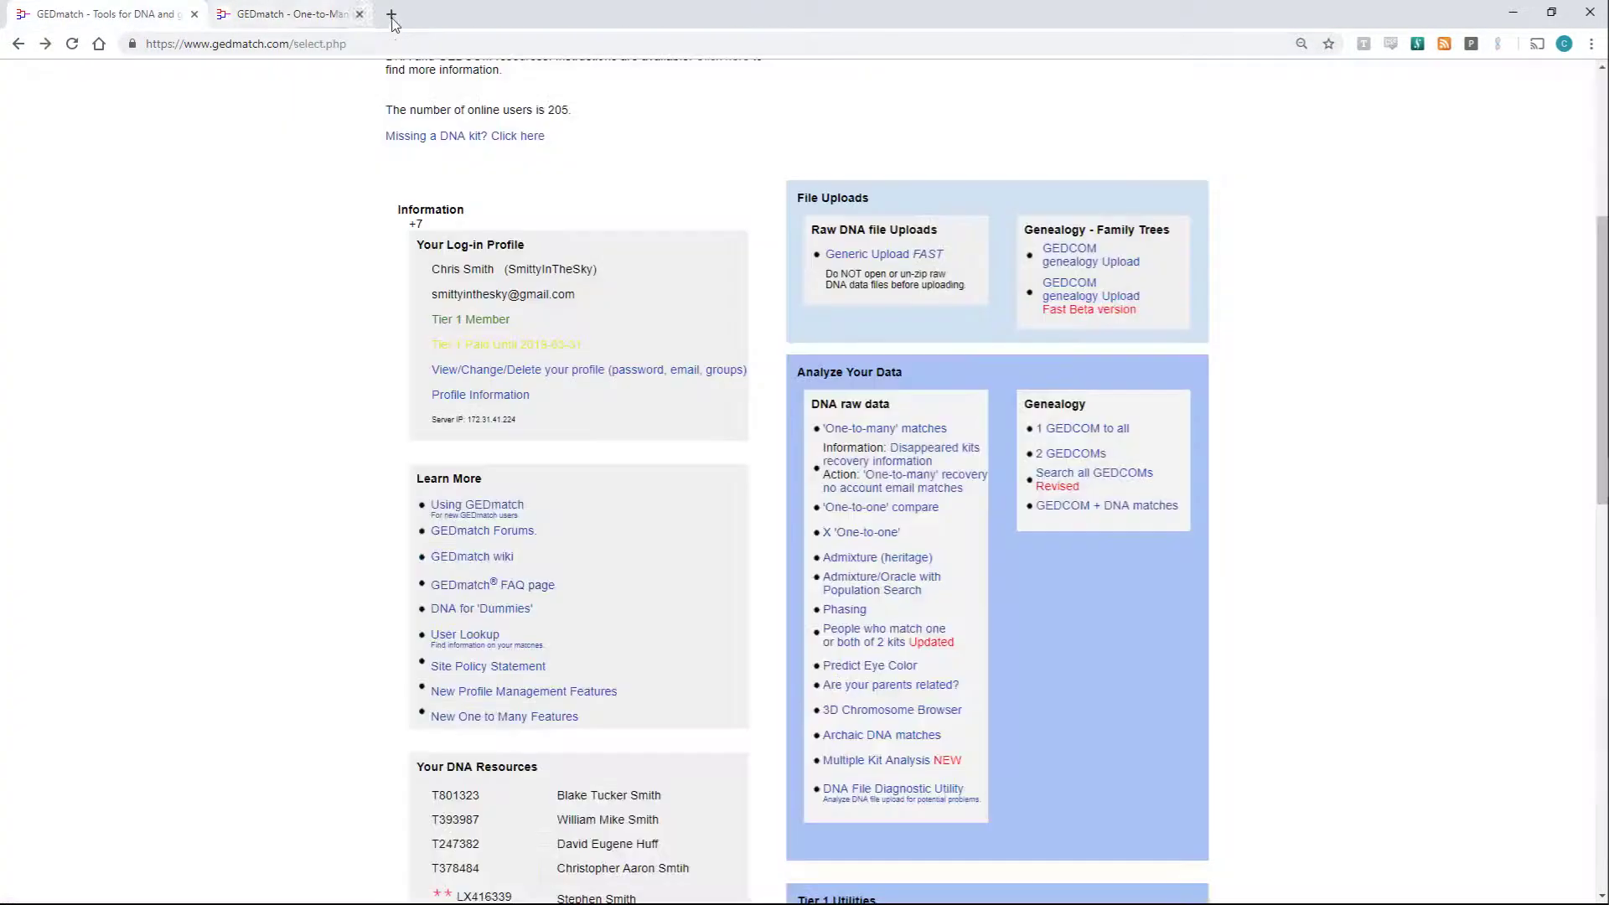
{"action": "left_click", "coordinate": [394, 14]}
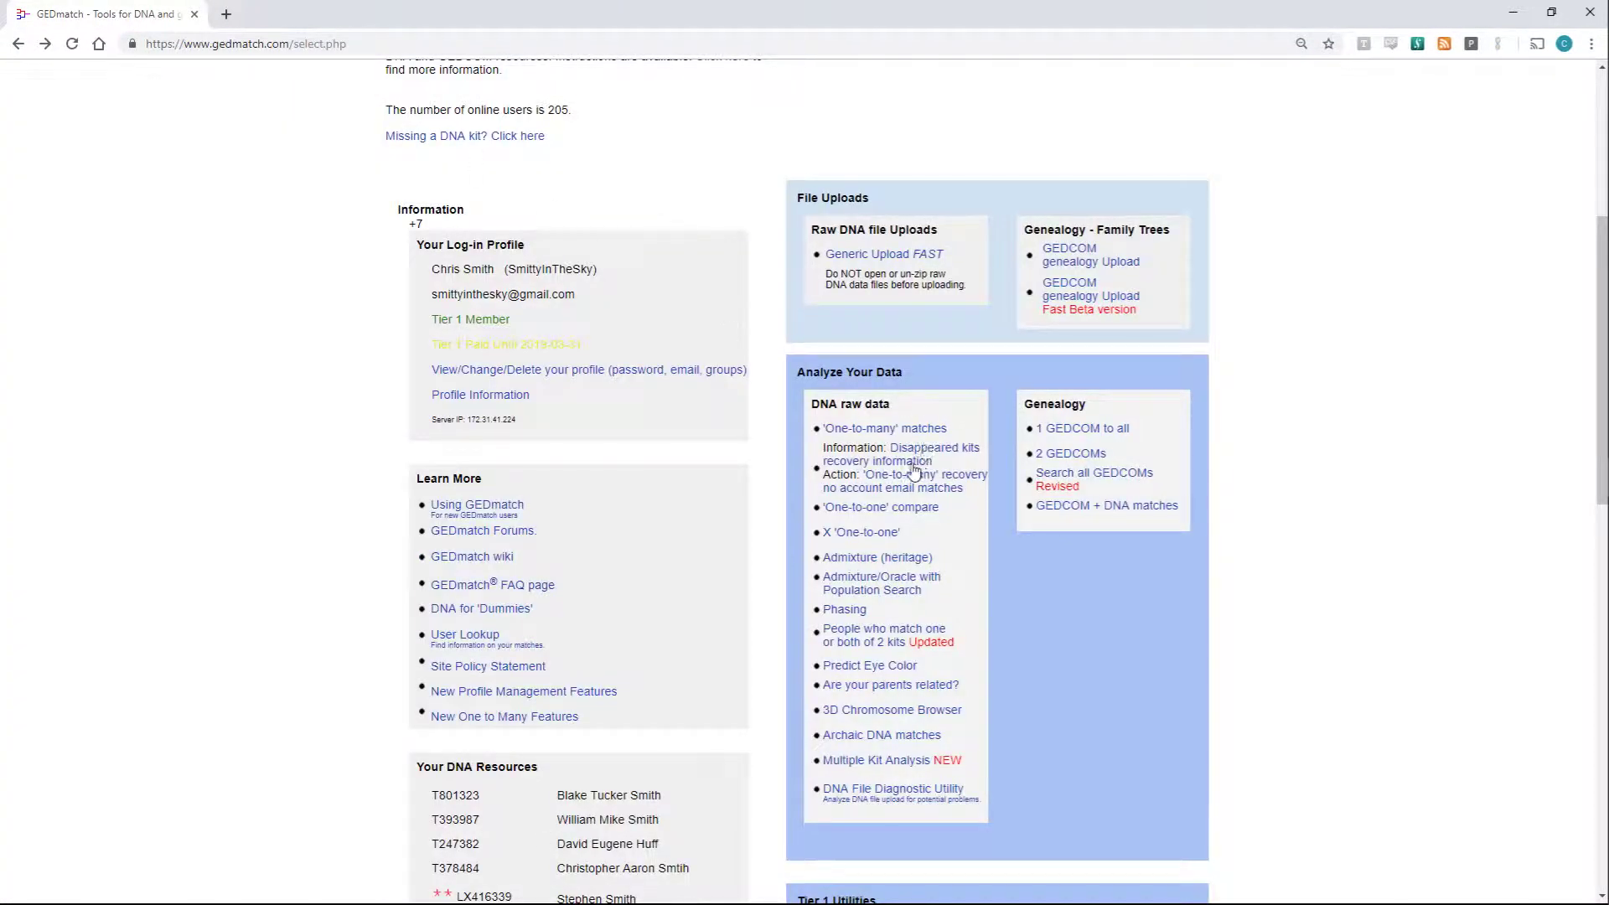
- Open 'People who match one or both of 2 kits' in a new tab with your kit and the relative's kit filled in
{"action": "middle_click", "coordinate": [860, 640]}
{"action": "scroll", "coordinate": [772, 520], "scroll_direction": "up", "scroll_amount": 1}
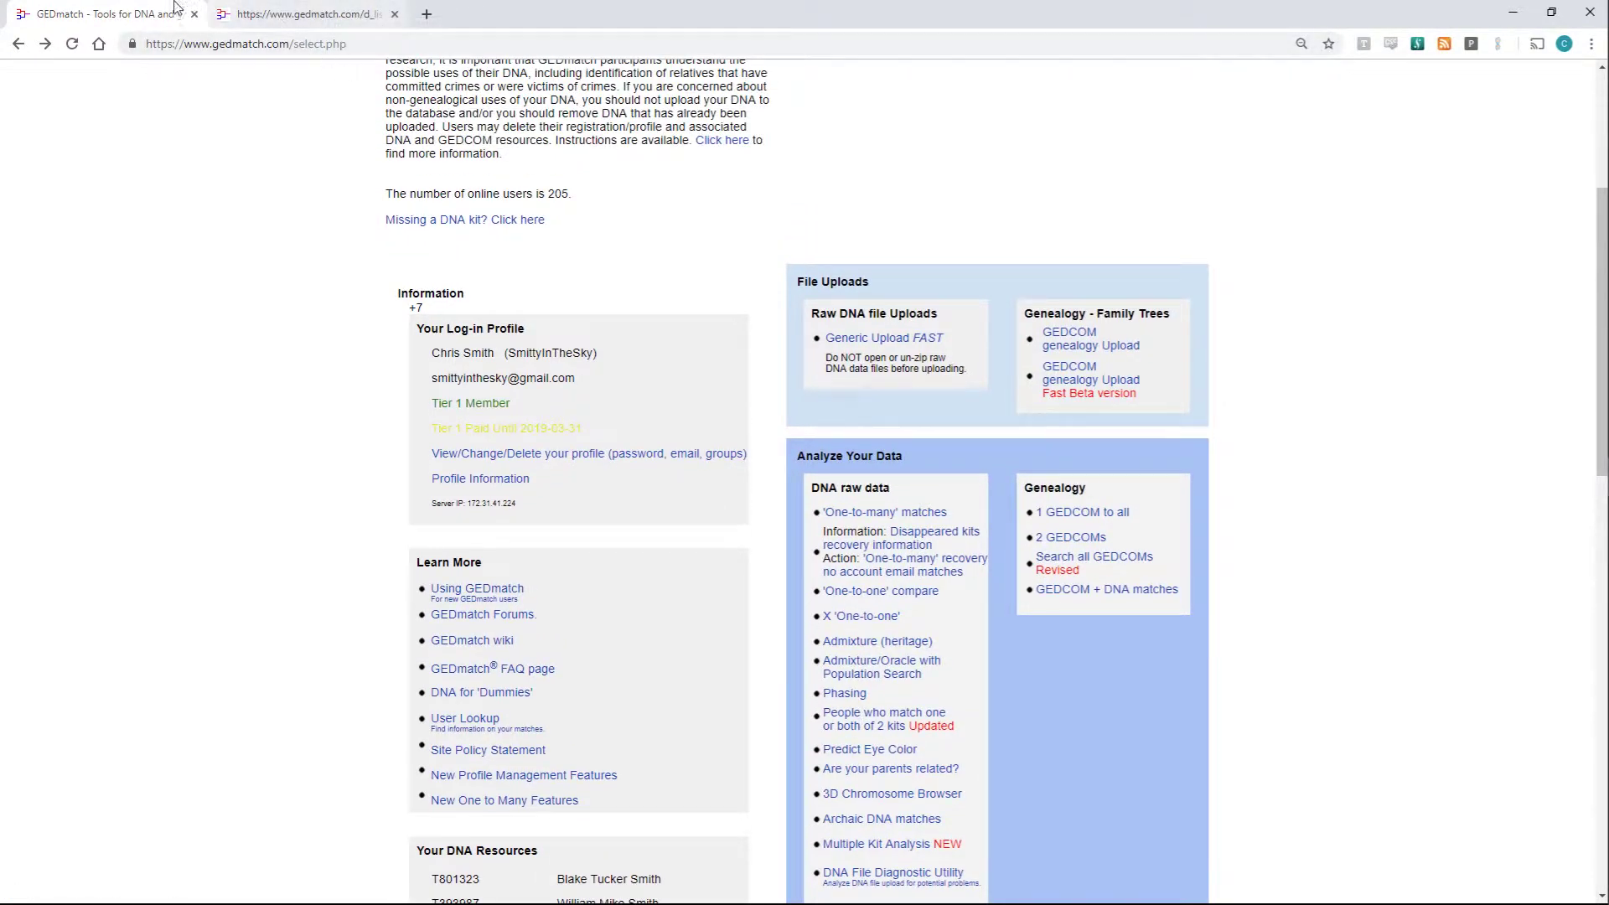
{"action": "left_click", "coordinate": [285, 15]}
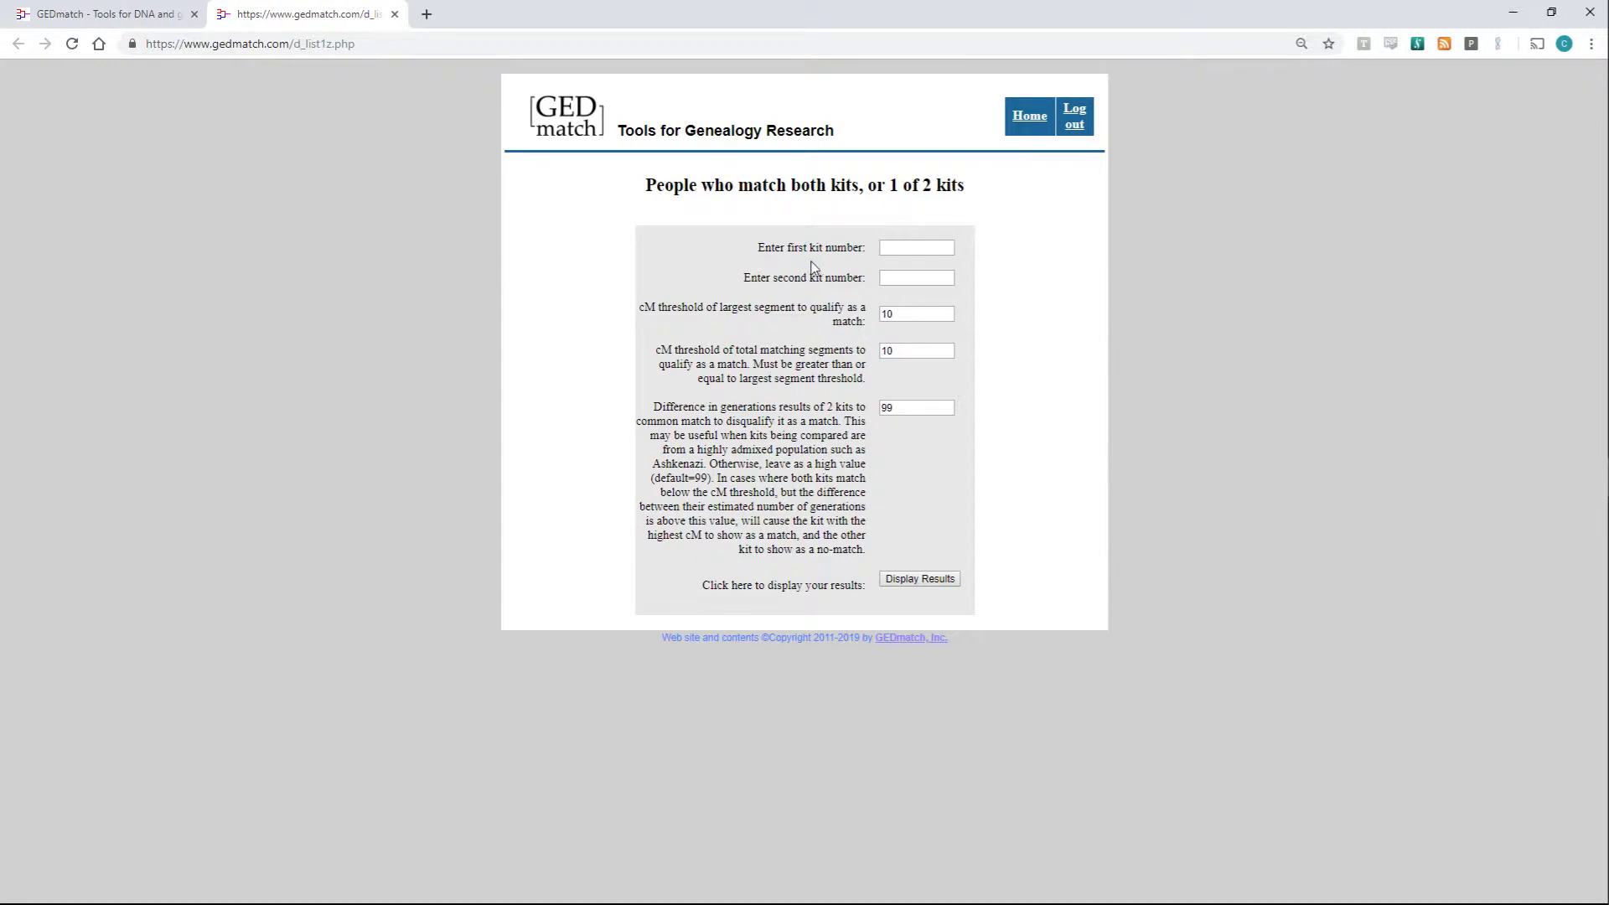
{"action": "left_click", "coordinate": [916, 248]}
{"action": "left_click", "coordinate": [913, 279]}
{"action": "left_click", "coordinate": [913, 277]}
{"action": "left_click", "coordinate": [956, 310]}
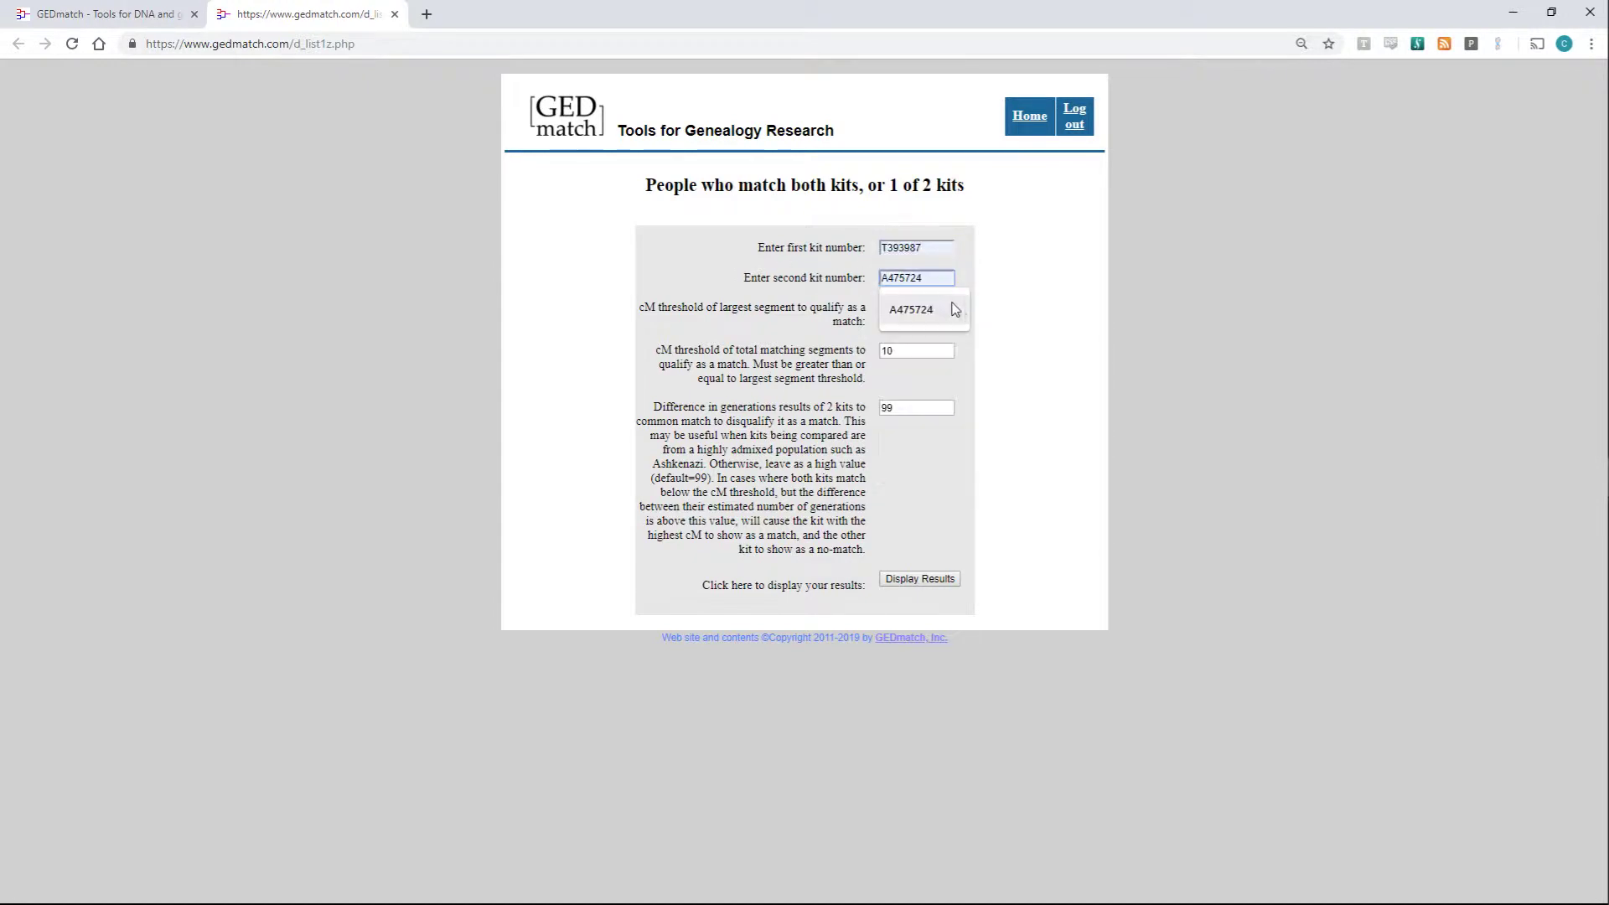
- Display the shared-match results and scroll through the table
{"action": "left_click", "coordinate": [941, 584]}
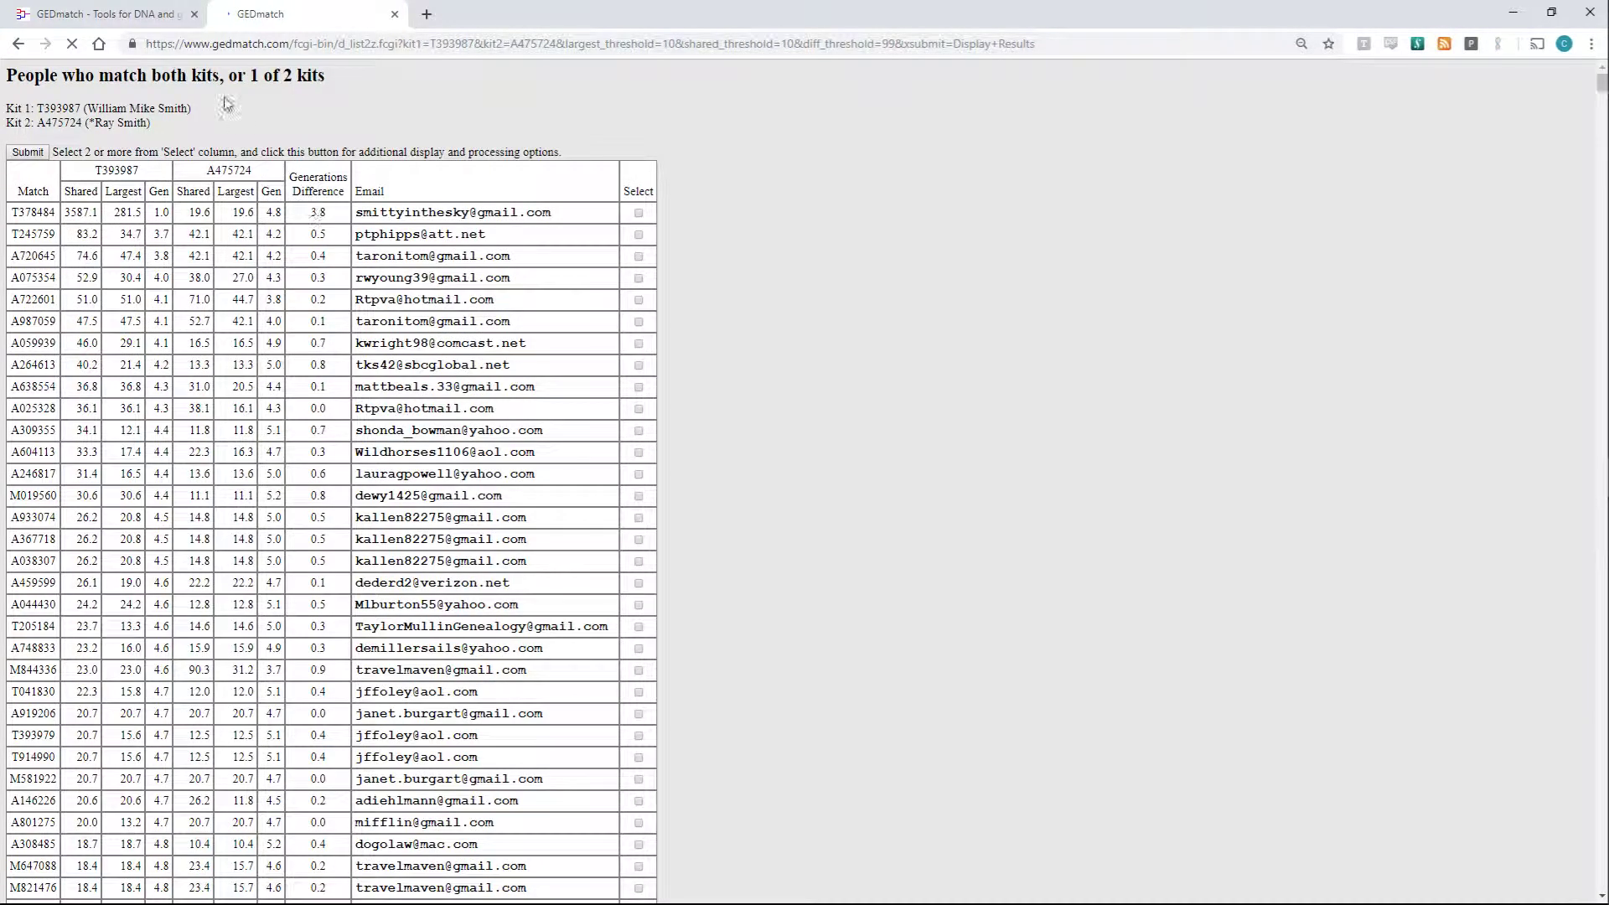
{"action": "left_click", "coordinate": [146, 13]}
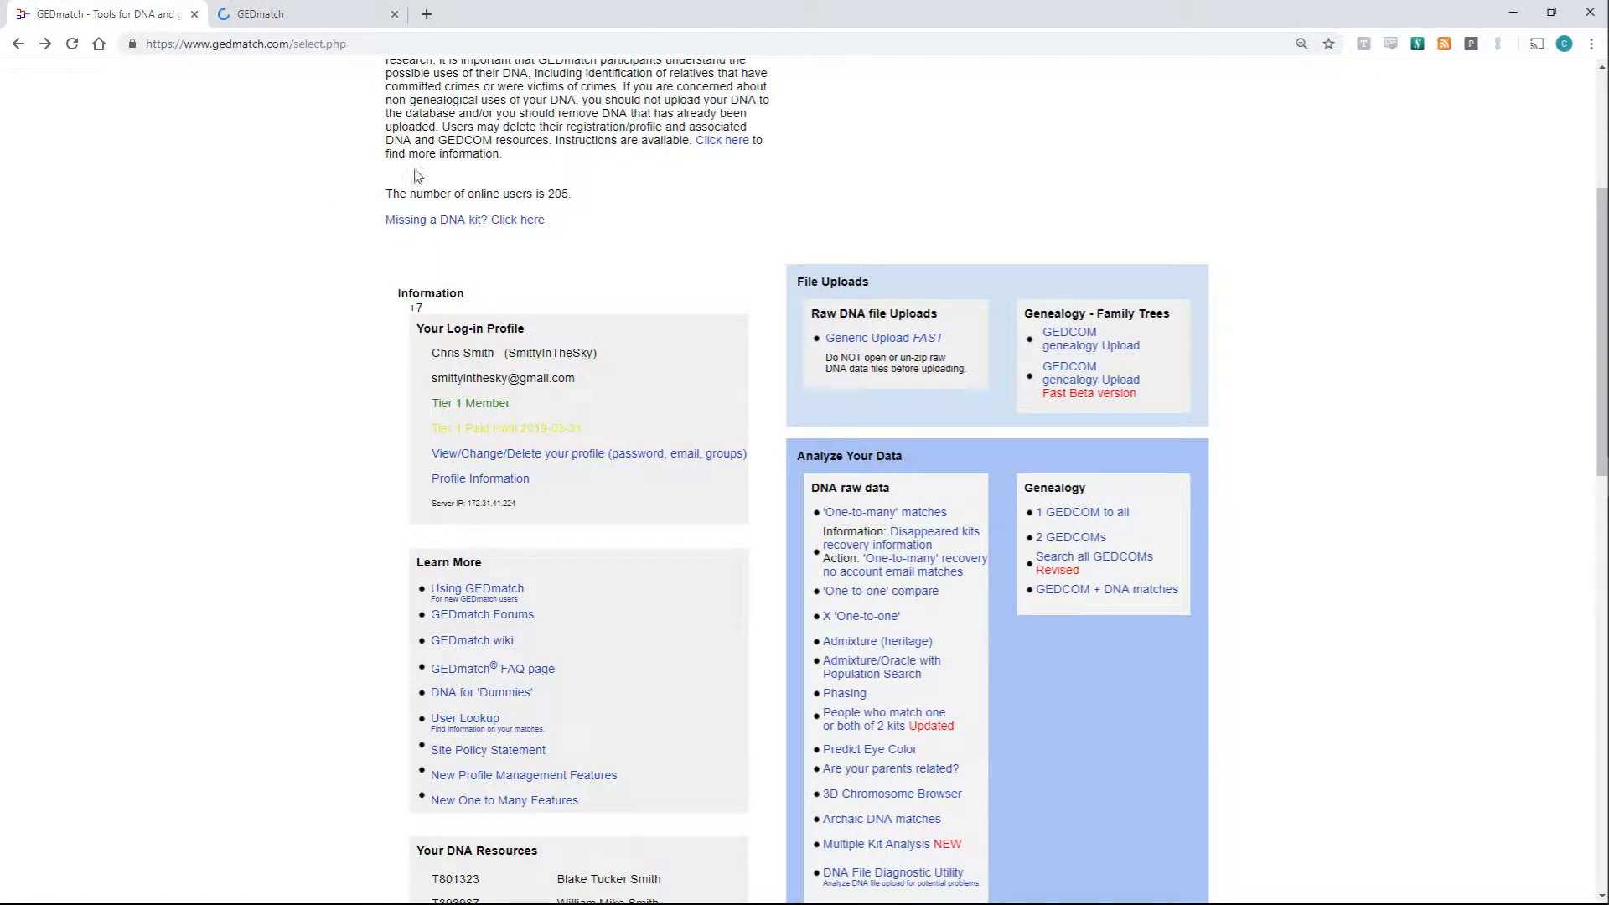
{"action": "left_click", "coordinate": [298, 13]}
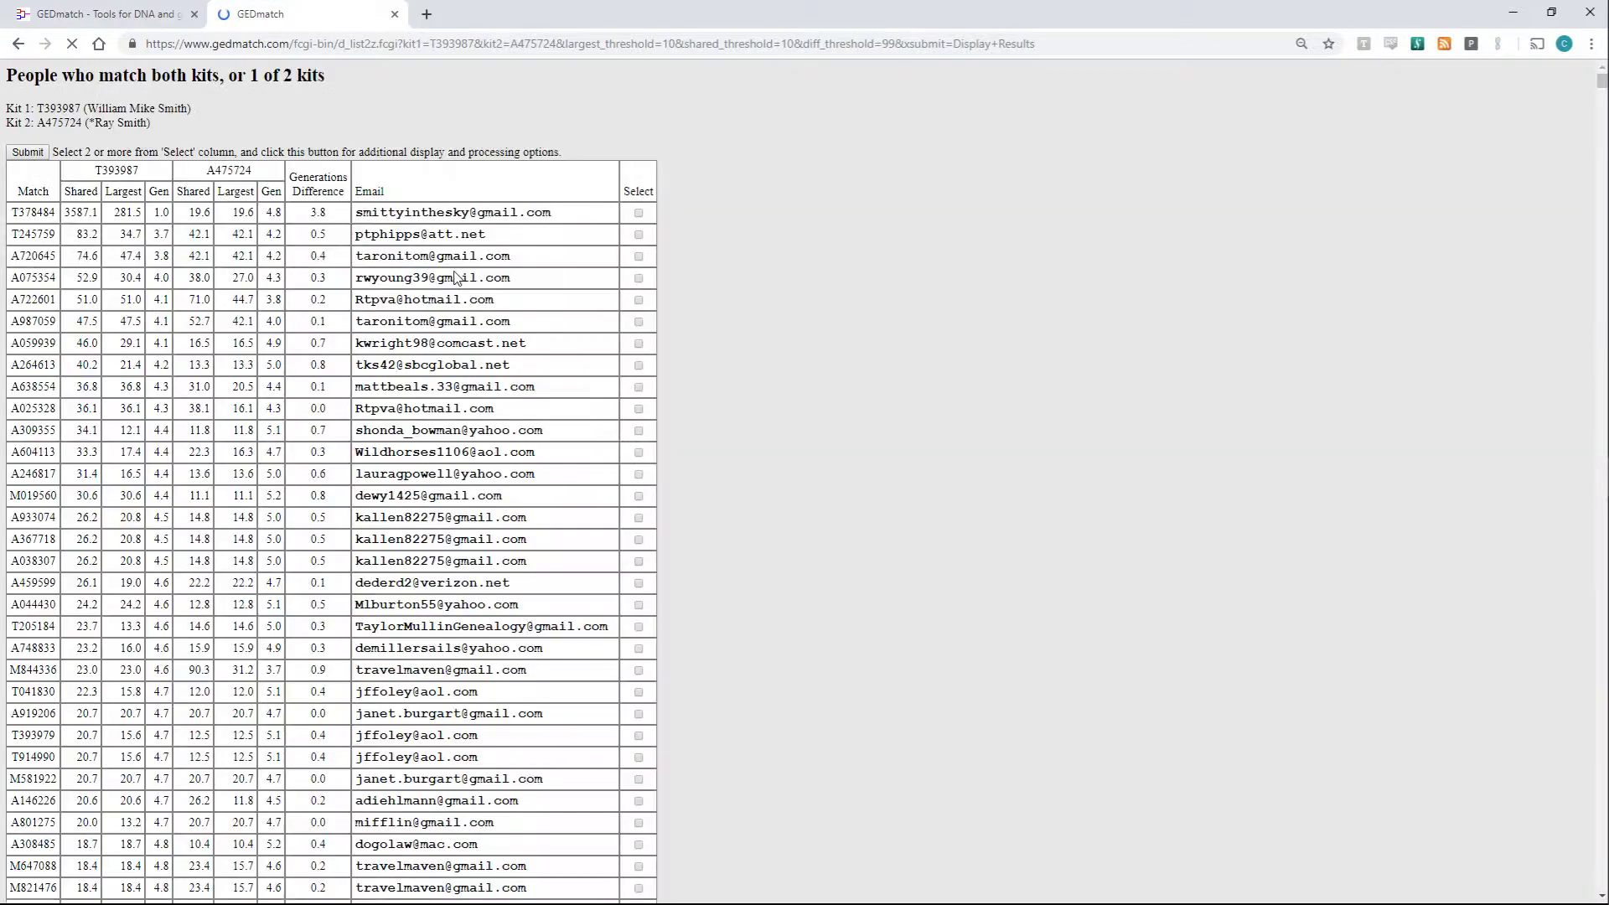
{"action": "scroll", "coordinate": [456, 277], "scroll_direction": "down", "scroll_amount": 5}
{"action": "scroll", "coordinate": [457, 271], "scroll_direction": "down", "scroll_amount": 15}
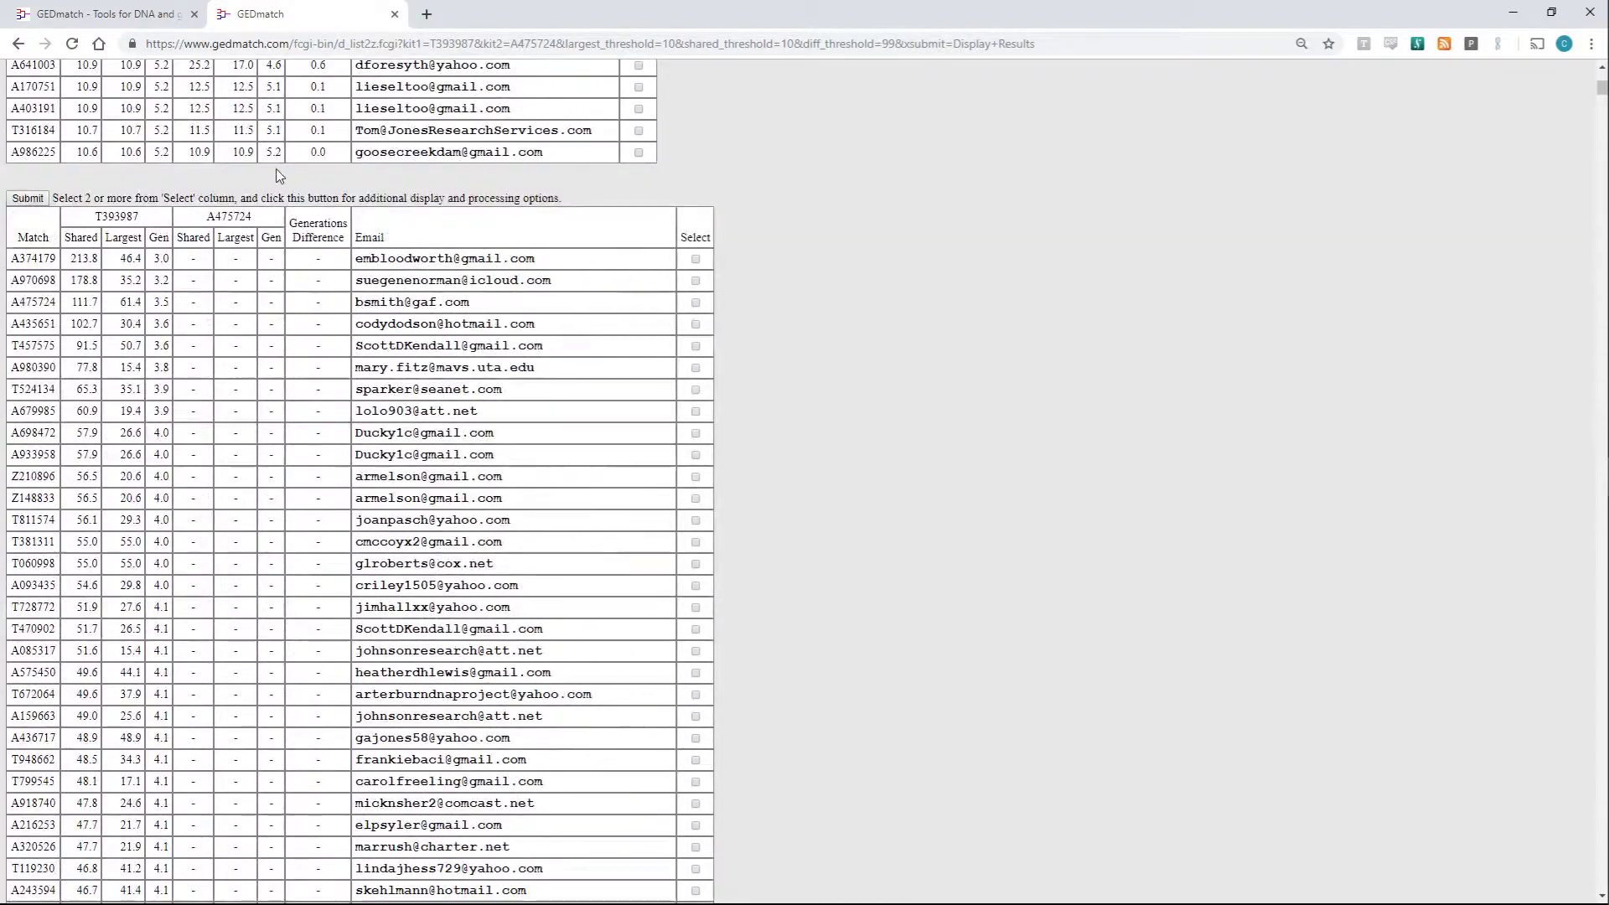
{"action": "scroll", "coordinate": [291, 183], "scroll_direction": "up", "scroll_amount": 15}
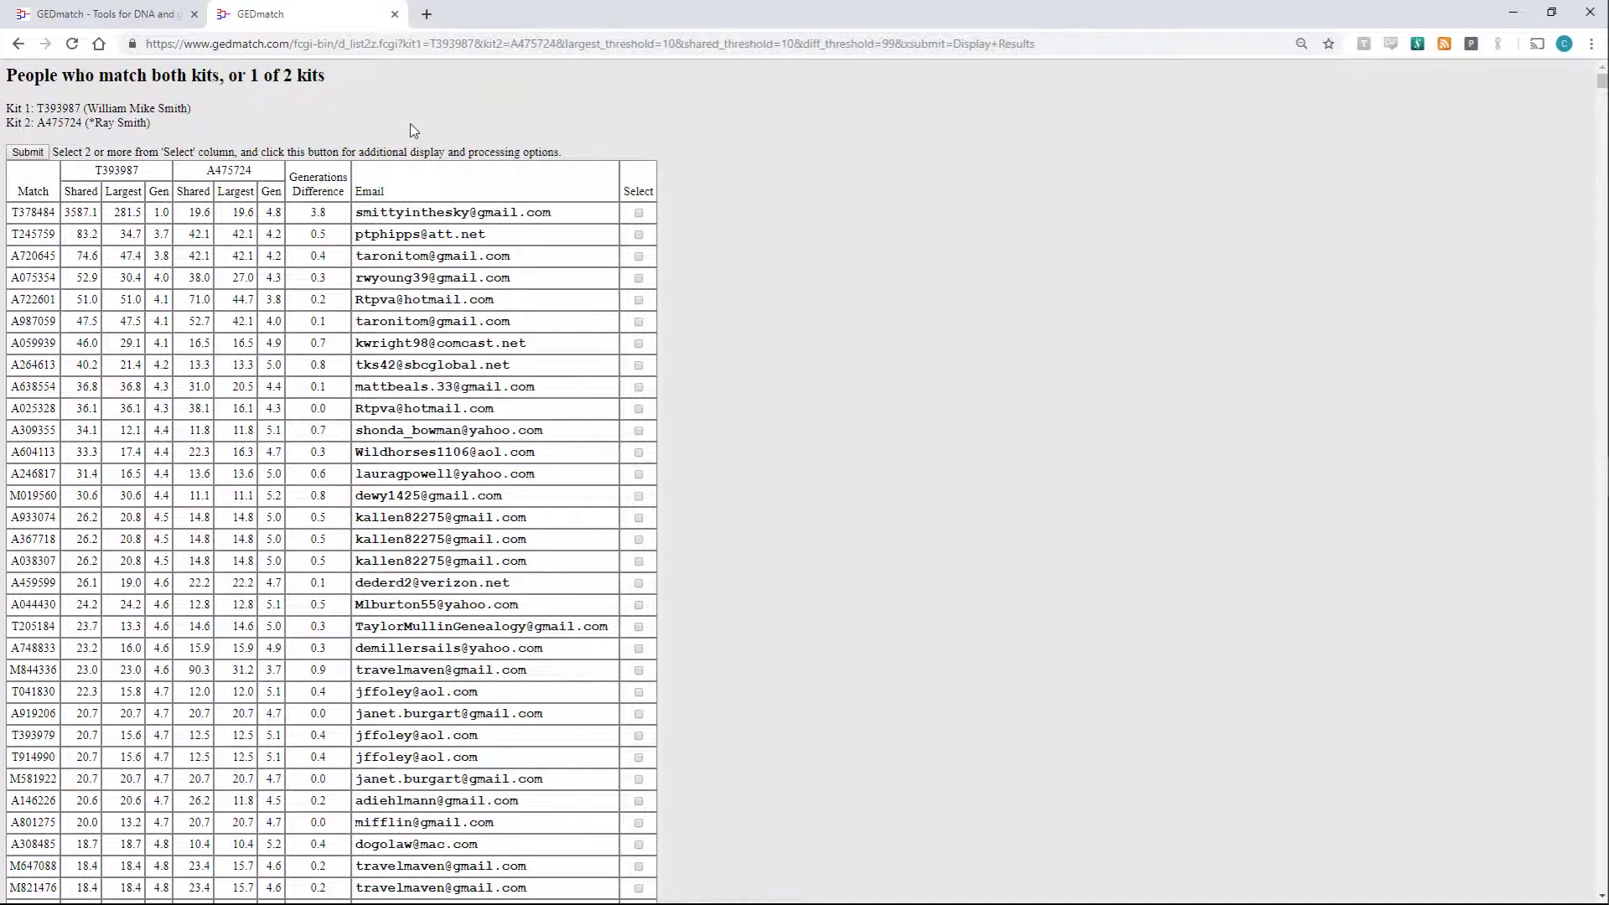
{"action": "left_click", "coordinate": [157, 12]}
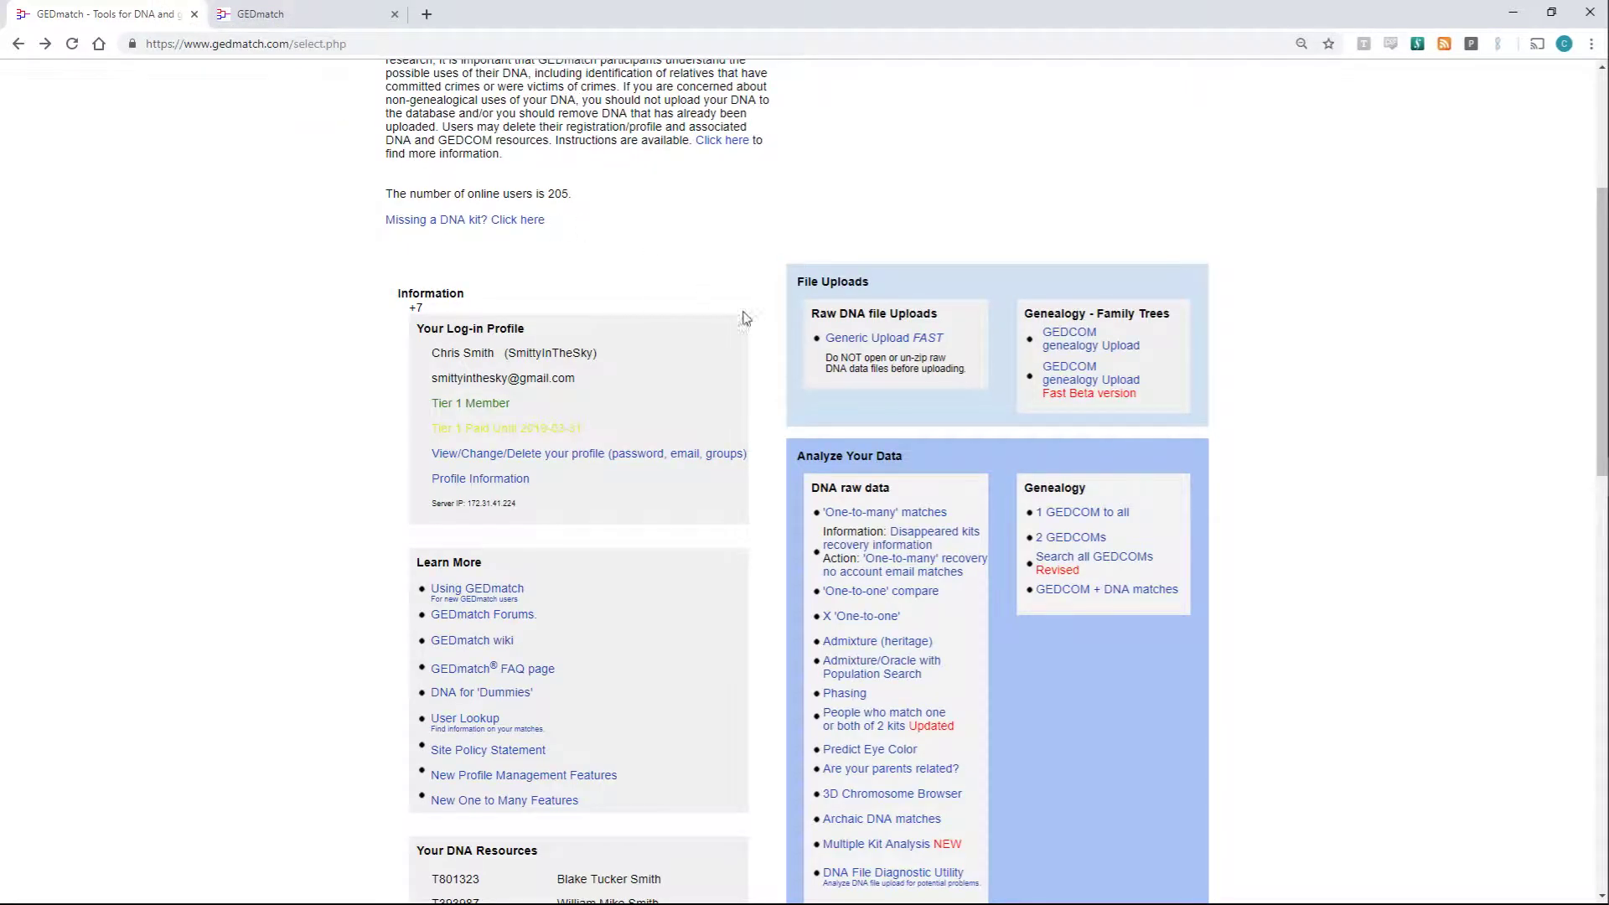
{"action": "left_click", "coordinate": [282, 8]}
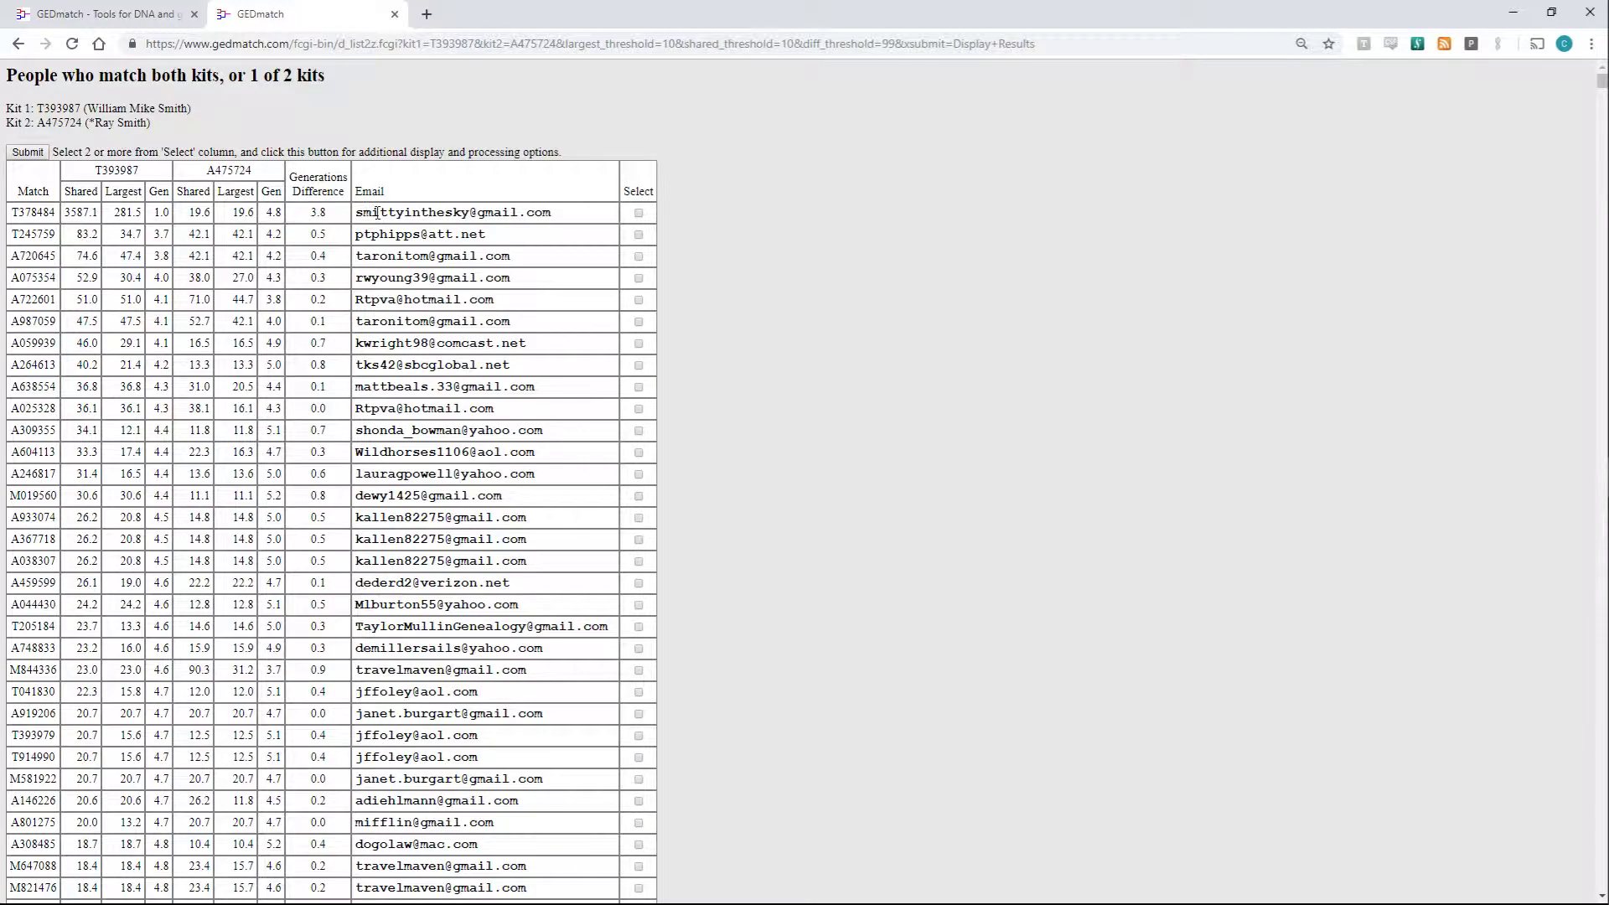
{"action": "left_click", "coordinate": [638, 213]}
{"action": "key", "text": "space"}
{"action": "key", "text": "Tab"}
{"action": "key", "text": "space"}
{"action": "key", "text": "Tab"}
{"action": "key", "text": "space"}
{"action": "key", "text": "Tab"}
{"action": "key", "text": "space"}
{"action": "key", "text": "Tab"}
{"action": "key", "text": "space"}
{"action": "key", "text": "Tab"}
{"action": "key", "text": "space"}
{"action": "key", "text": "Tab"}
{"action": "key", "text": "space"}
{"action": "key", "text": "Tab"}
{"action": "key", "text": "space"}
{"action": "key", "text": "Tab"}
{"action": "key", "text": "space"}
{"action": "key", "text": "Tab"}
{"action": "key", "text": "space"}
{"action": "key", "text": "Tab"}
{"action": "key", "text": "space"}
{"action": "key", "text": "Tab"}
{"action": "key", "text": "space"}
{"action": "scroll", "coordinate": [261, 154], "scroll_direction": "down", "scroll_amount": 9}
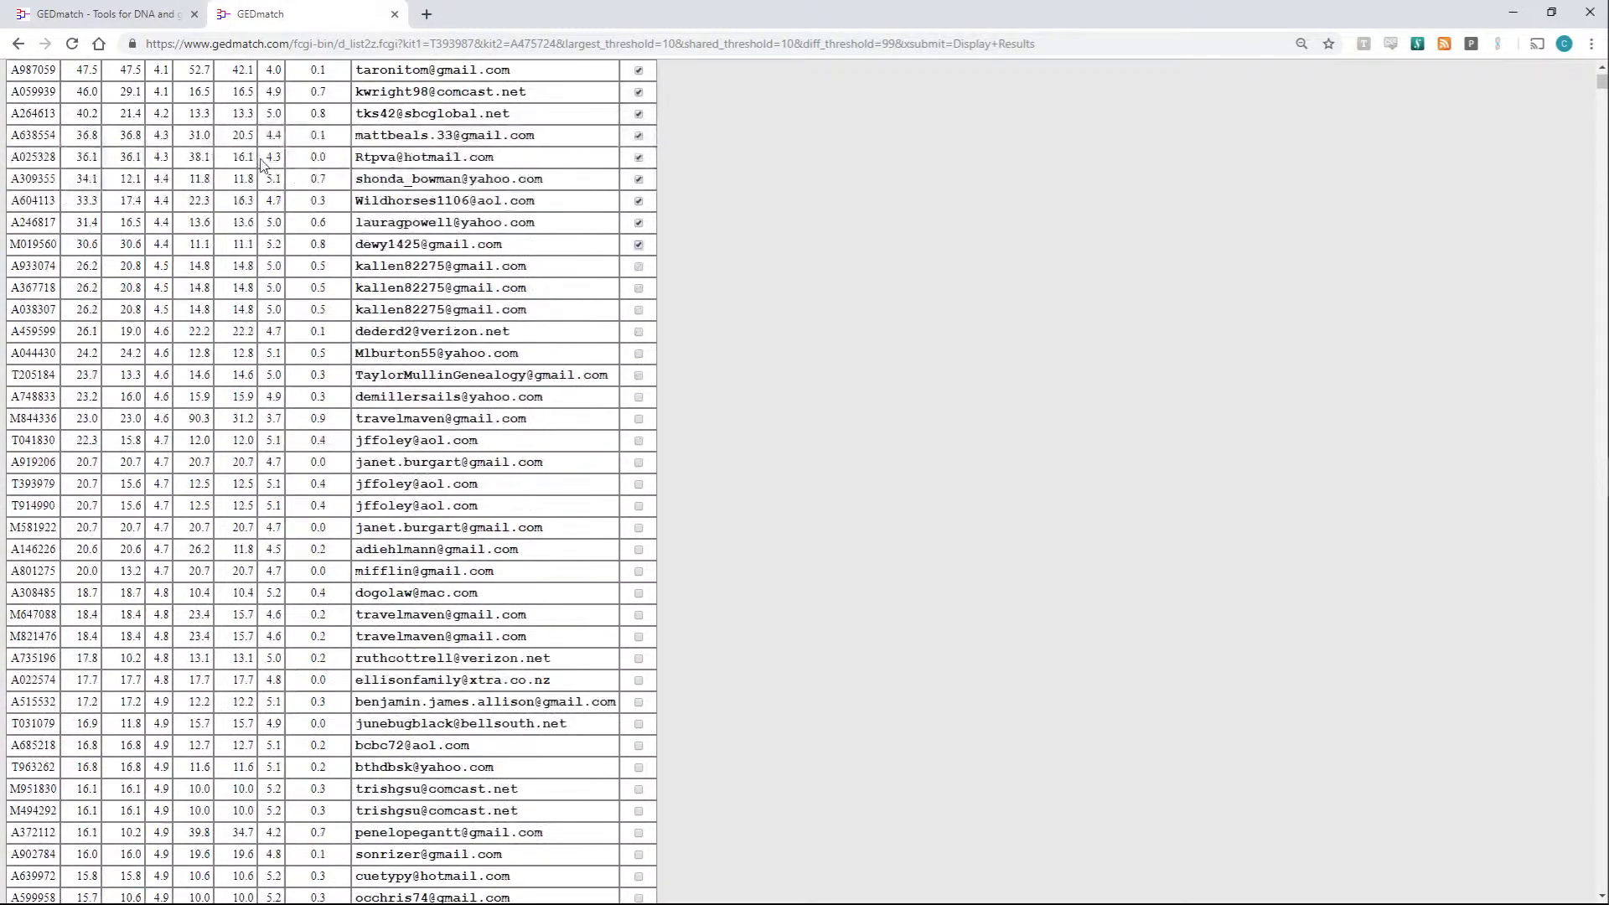
{"action": "scroll", "coordinate": [268, 171], "scroll_direction": "up", "scroll_amount": 9}
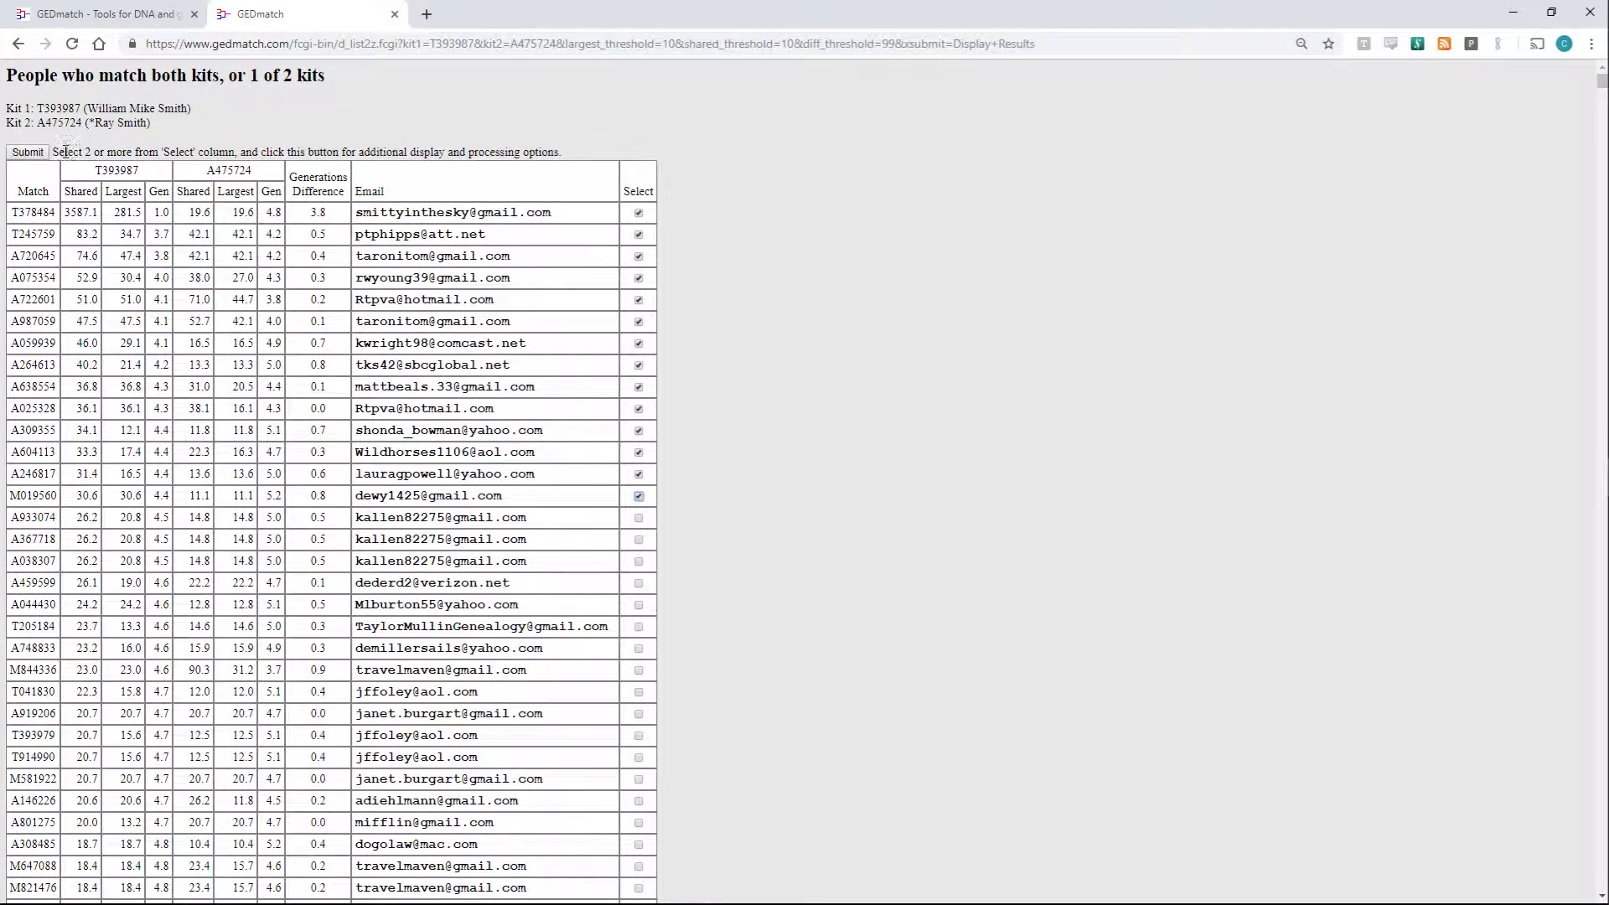
{"action": "left_click", "coordinate": [28, 151]}
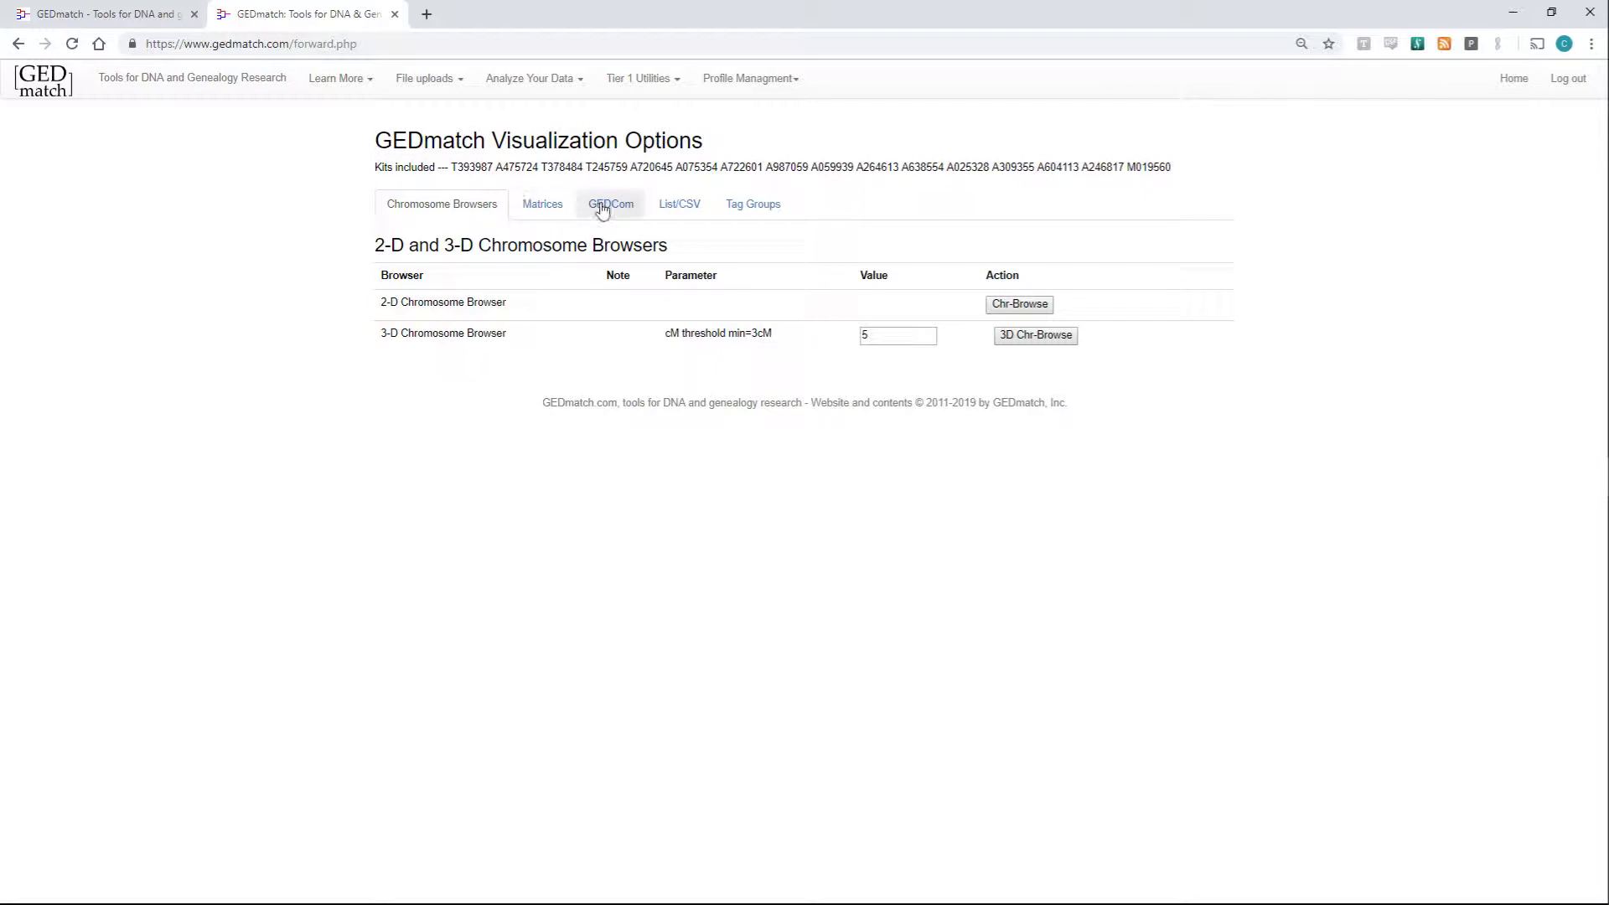
- On Tag Groups, try description 'adasd' and the colour picker, then close the tab without saving
{"action": "left_click", "coordinate": [737, 214]}
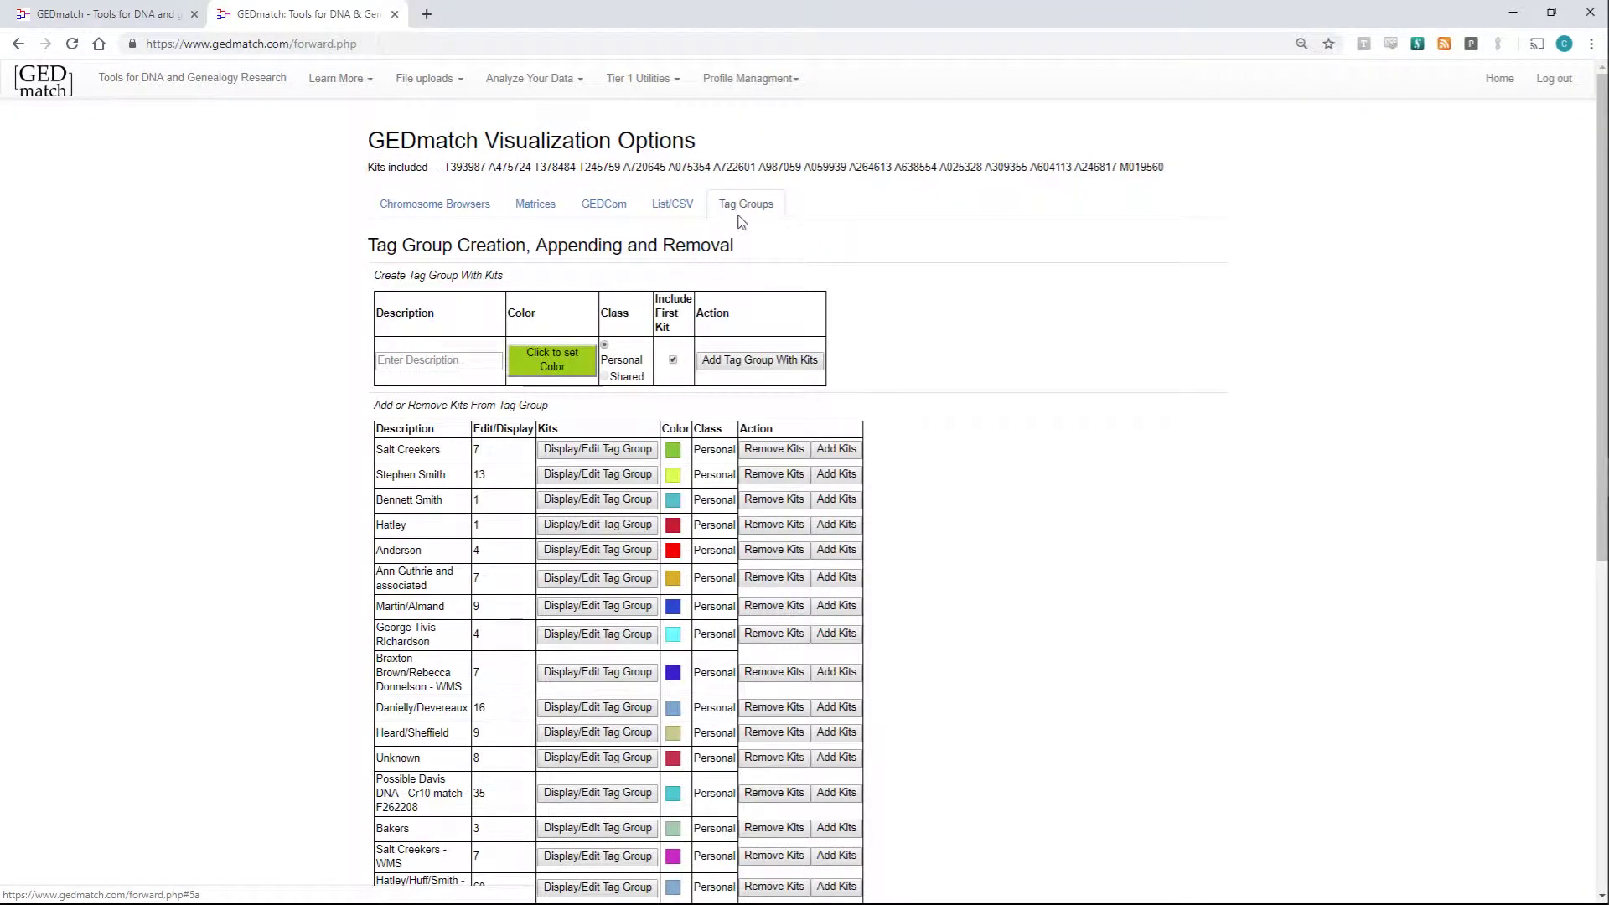
{"action": "left_click", "coordinate": [494, 361]}
{"action": "type", "text": "adasd"}
{"action": "left_click", "coordinate": [533, 361]}
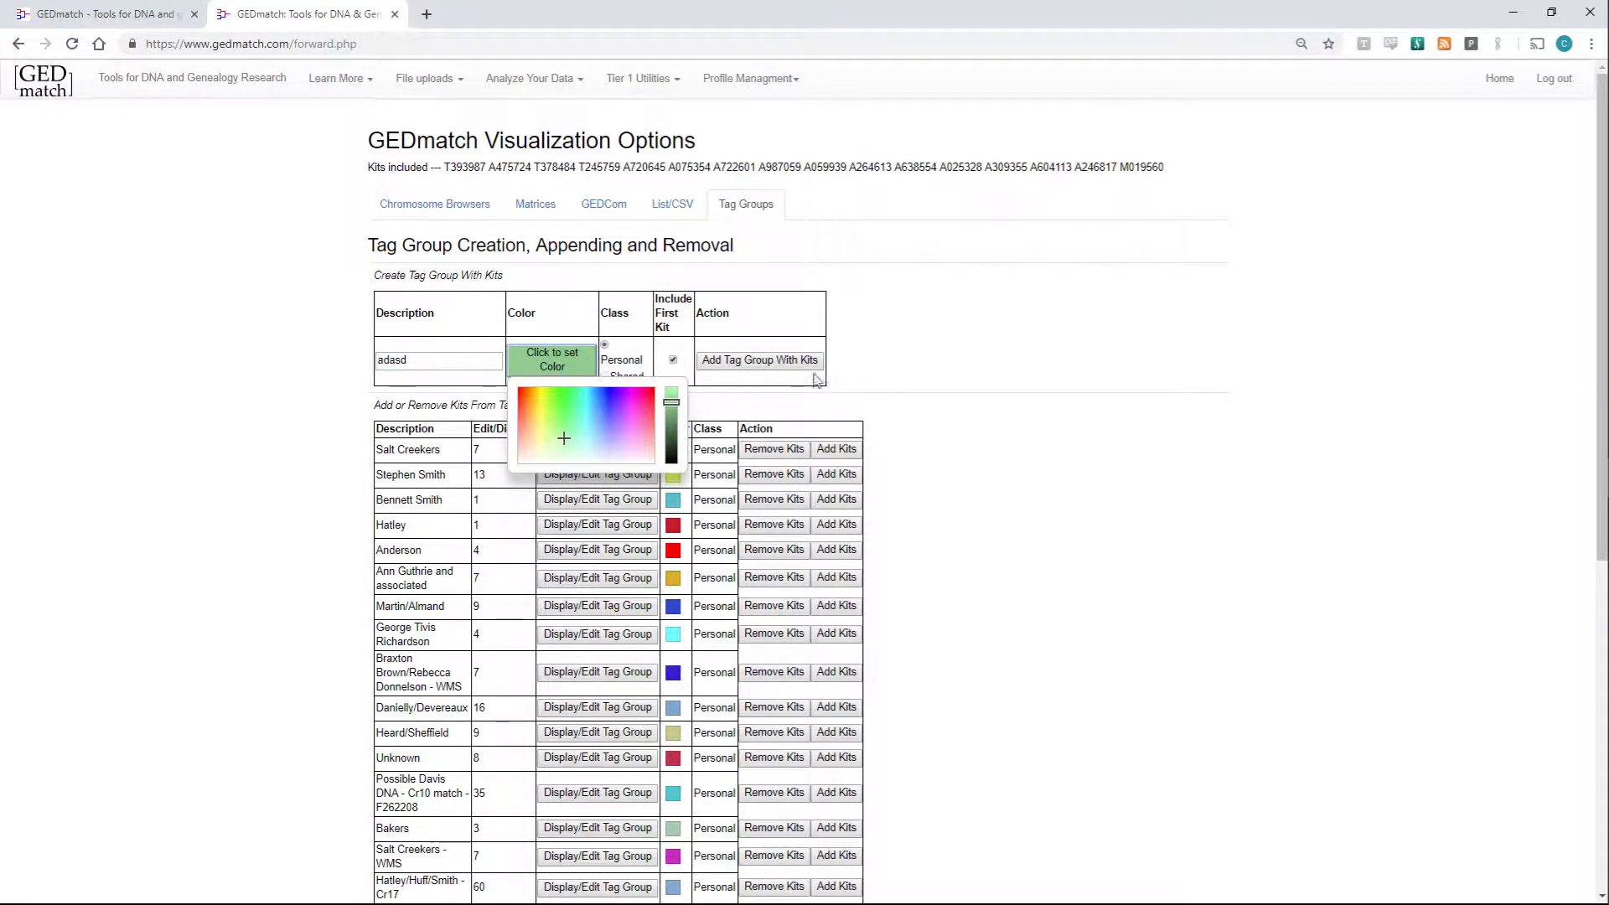
{"action": "left_click", "coordinate": [848, 384]}
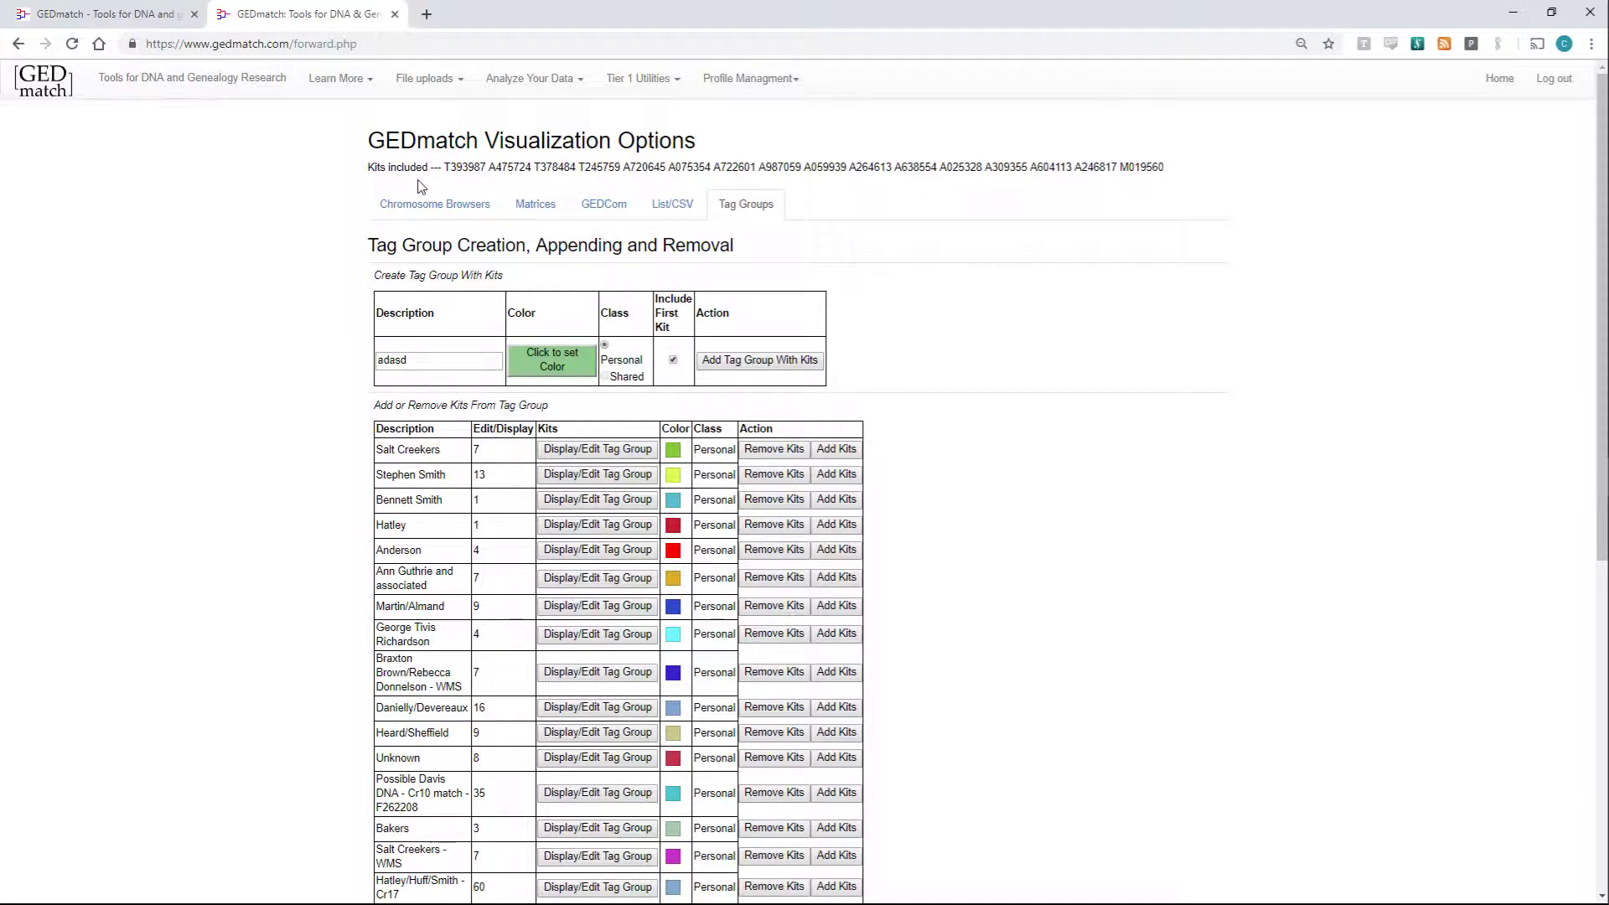
{"action": "left_click", "coordinate": [394, 15]}
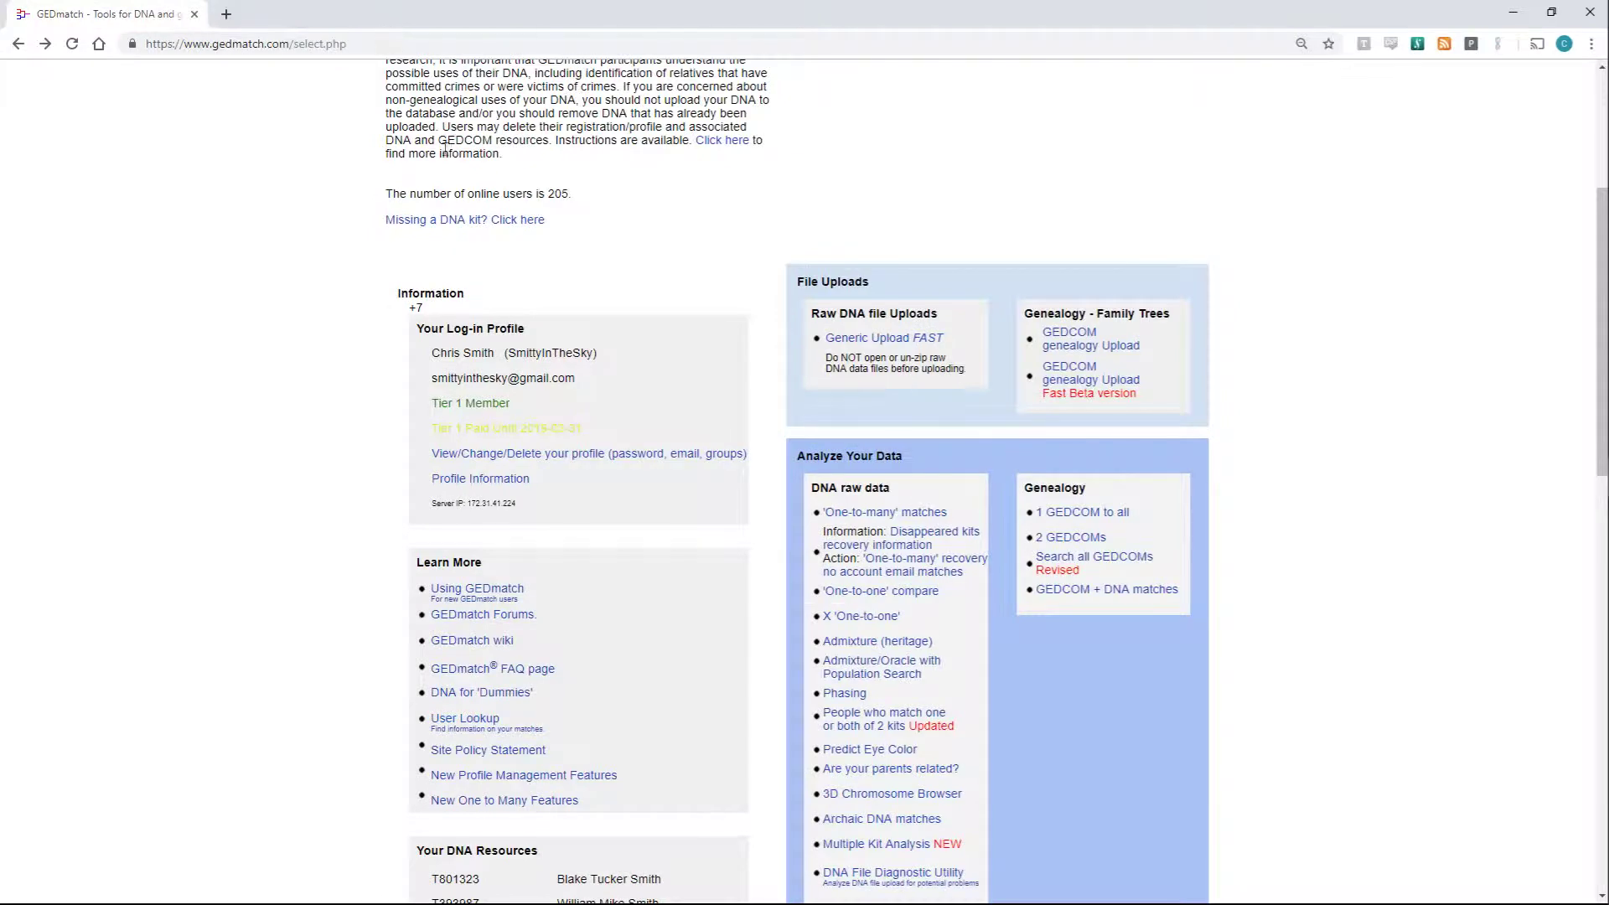
- Open Multiple Kit Analysis in a new tab, tick 'ICW matches WMS vs ARS' and visualise it
{"action": "scroll", "coordinate": [635, 258], "scroll_direction": "down", "scroll_amount": 4}
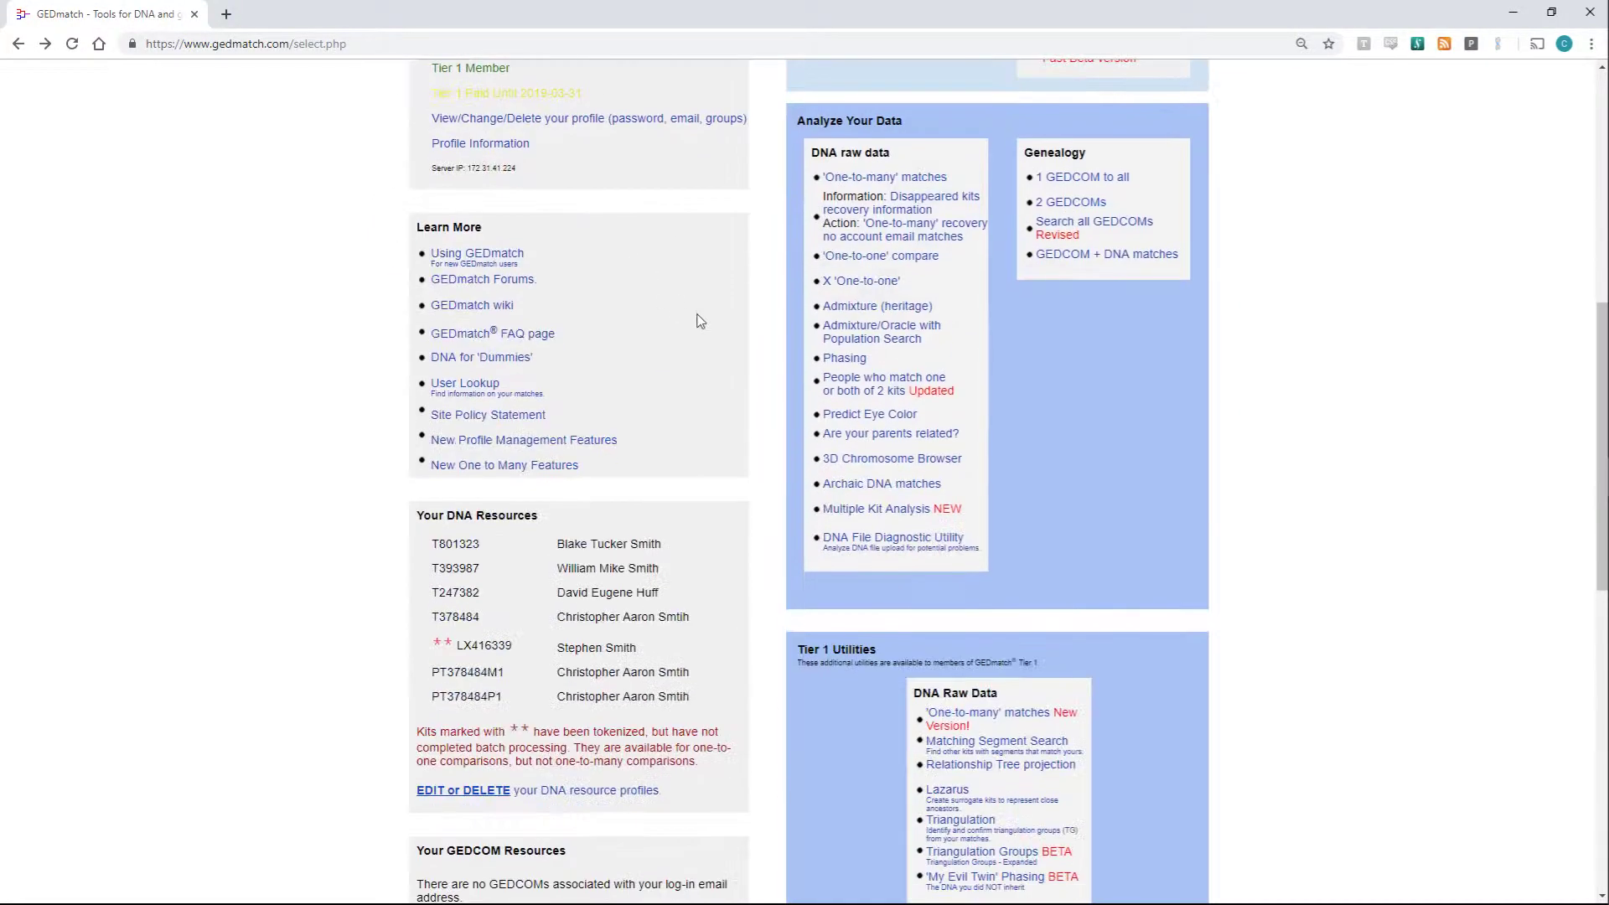
{"action": "middle_click", "coordinate": [861, 513]}
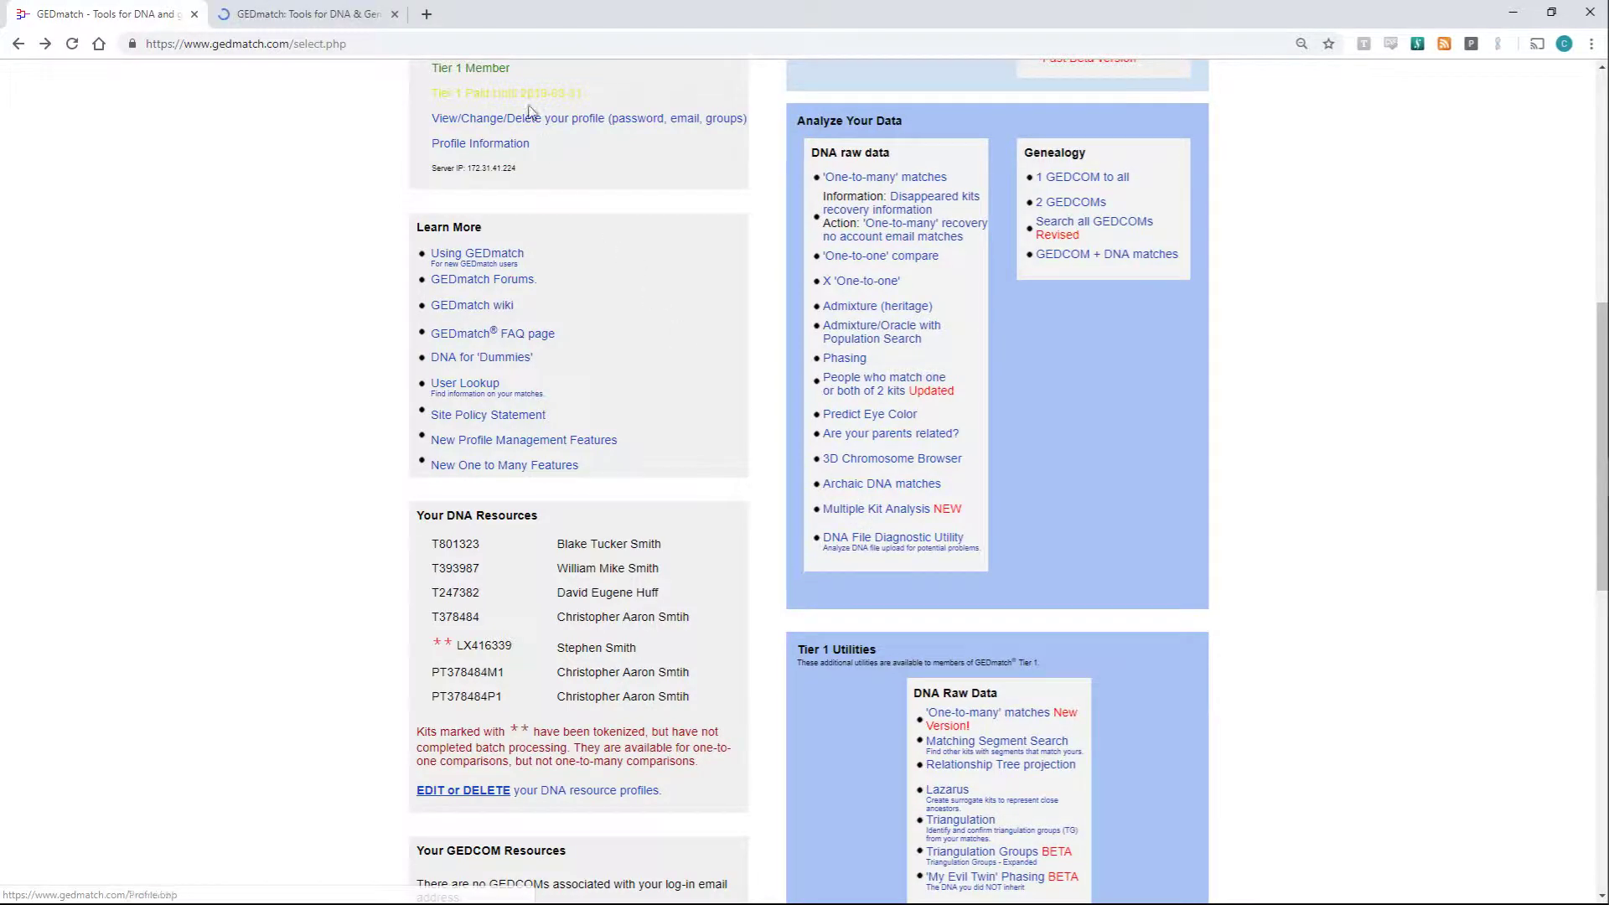
{"action": "left_click", "coordinate": [358, 7]}
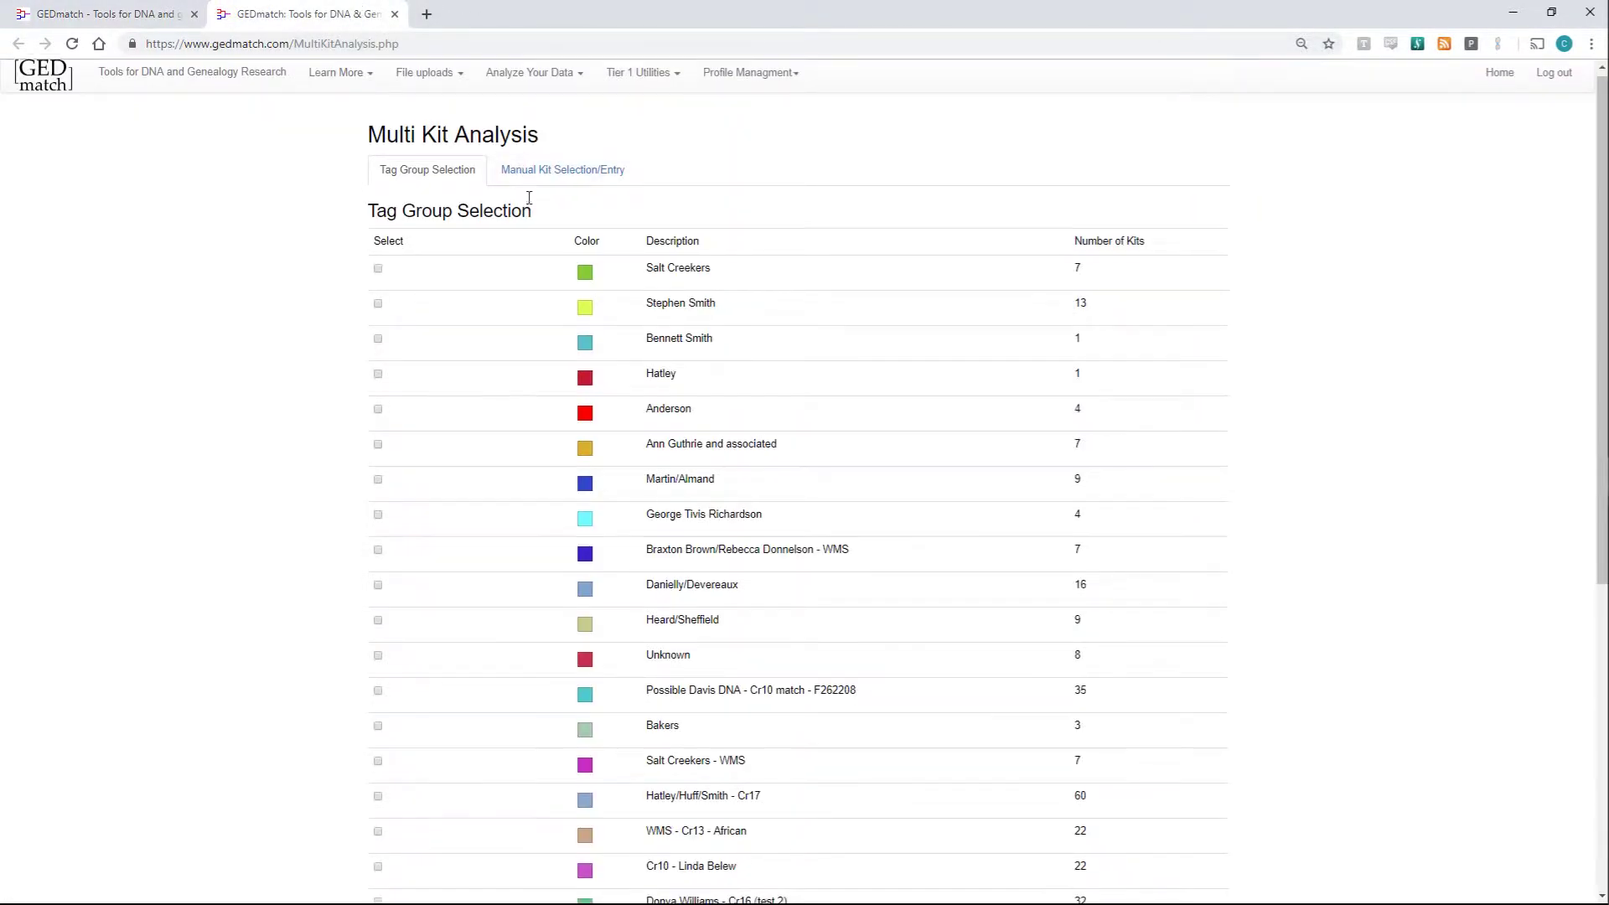
{"action": "scroll", "coordinate": [532, 205], "scroll_direction": "down", "scroll_amount": 6}
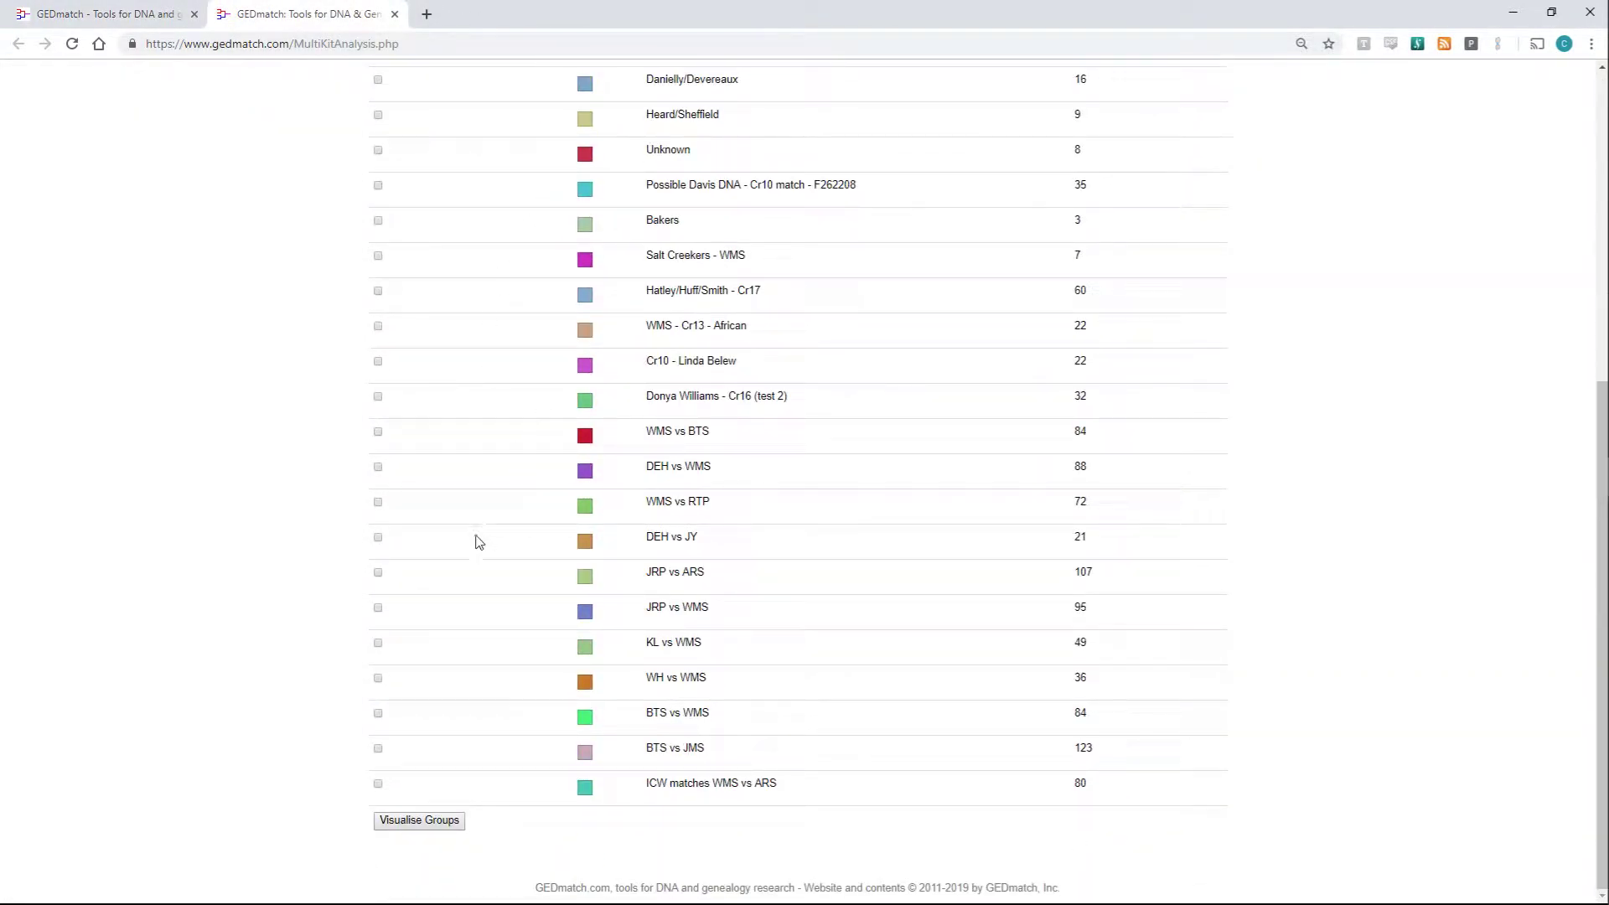
{"action": "left_click", "coordinate": [378, 784]}
{"action": "left_click", "coordinate": [423, 821]}
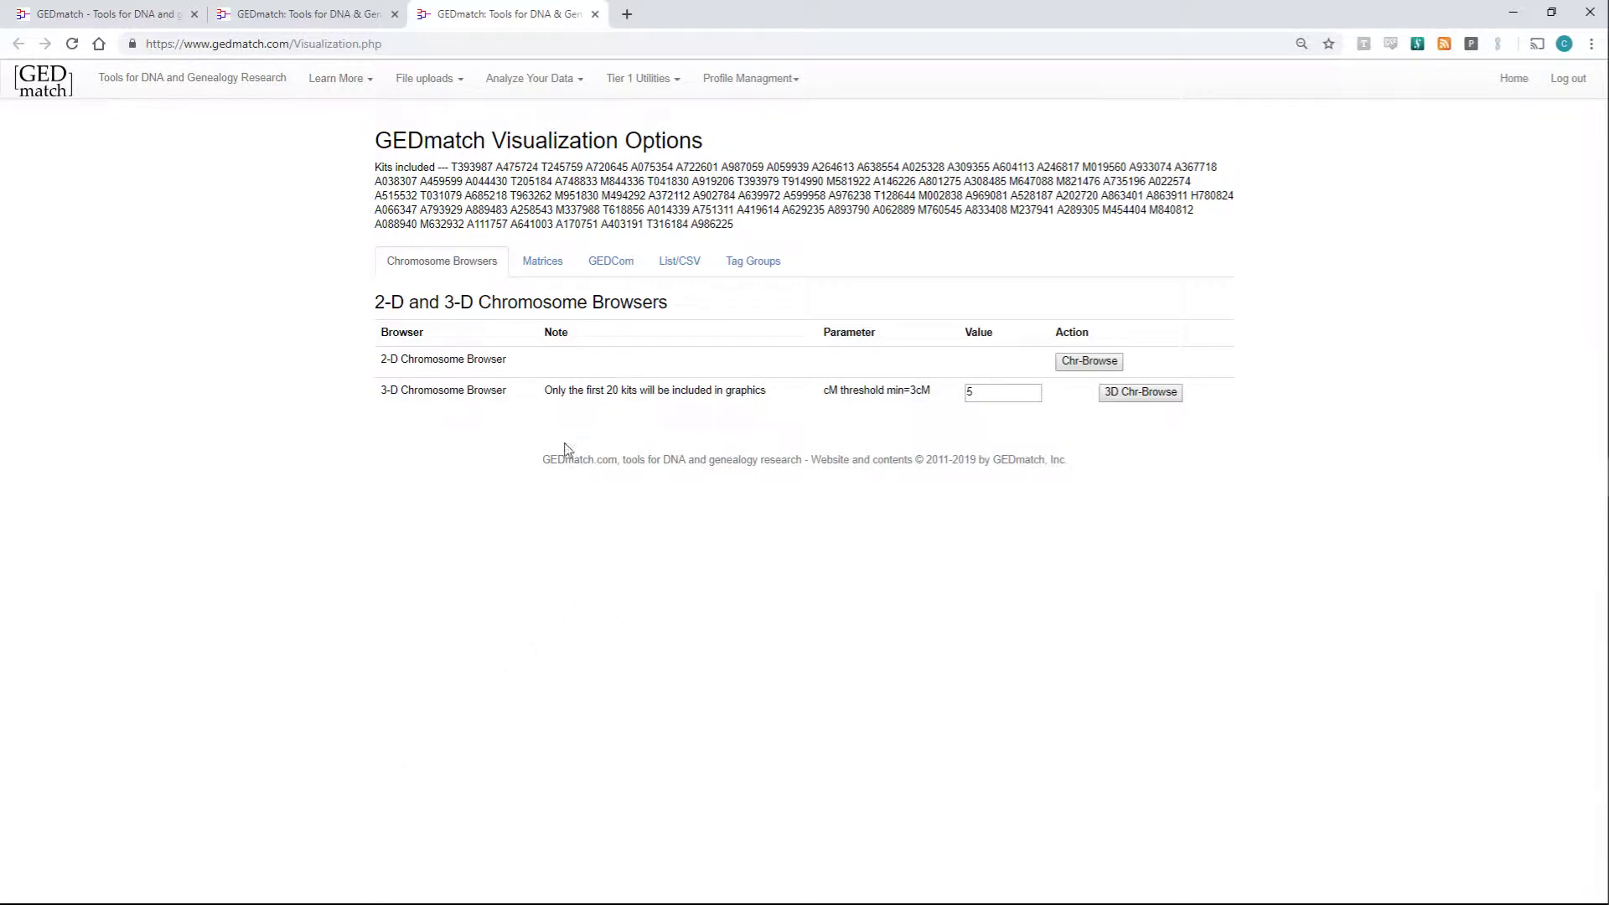
- From the Matrices options, generate the A-Matrix and X-Matrix in new tabs
{"action": "left_click", "coordinate": [541, 267]}
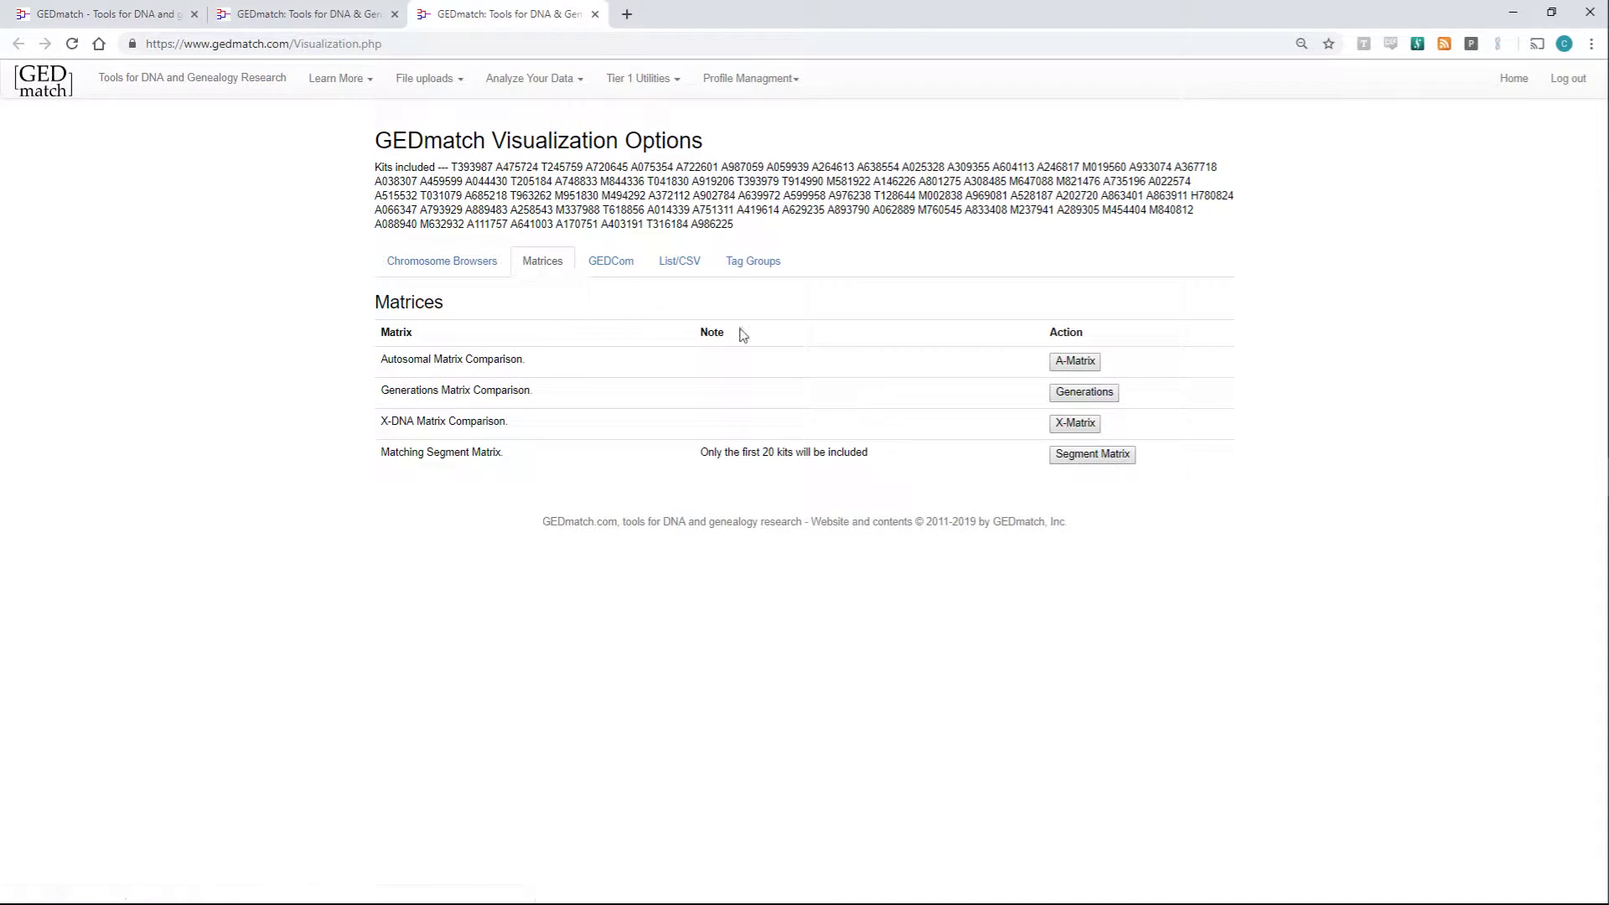
{"action": "left_click", "coordinate": [1071, 369]}
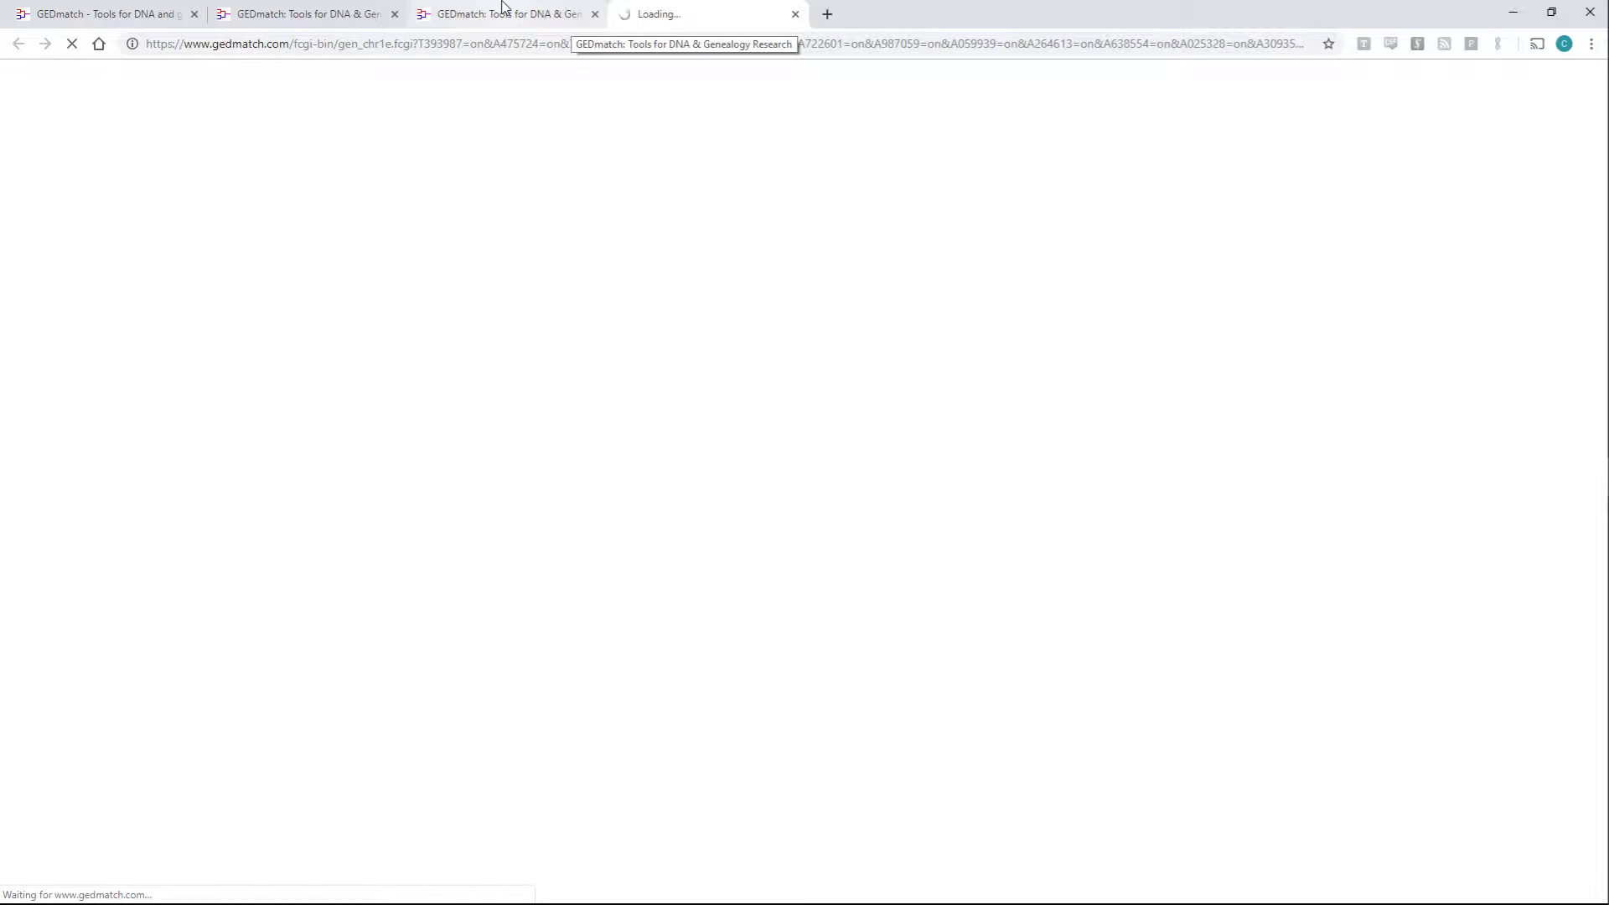
{"action": "left_click", "coordinate": [504, 7]}
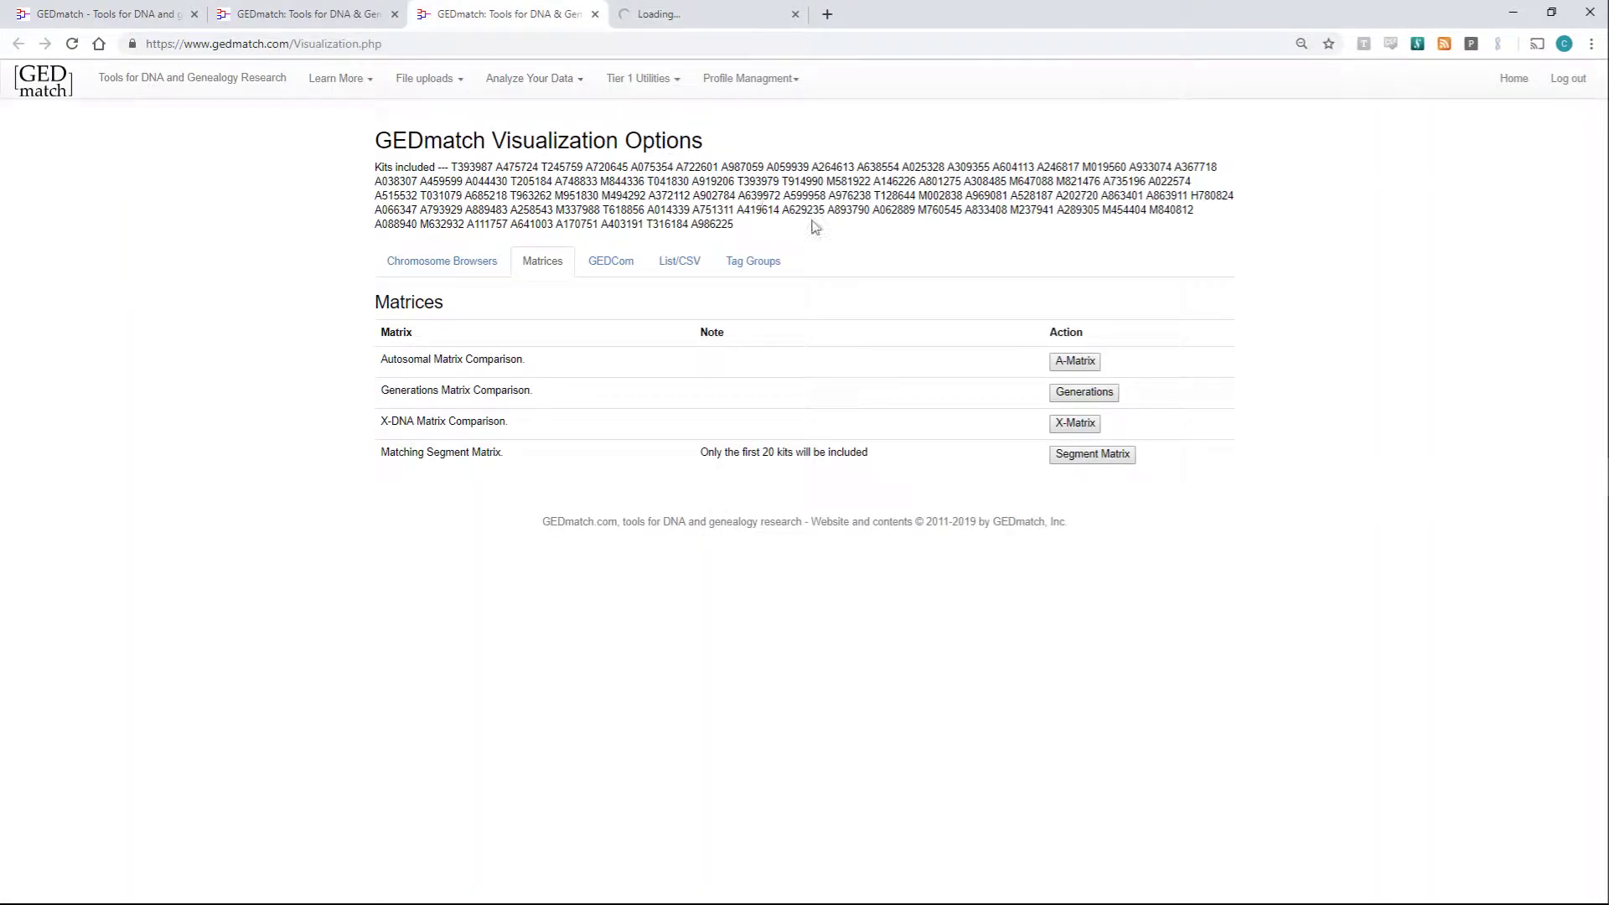
{"action": "left_click", "coordinate": [1087, 425]}
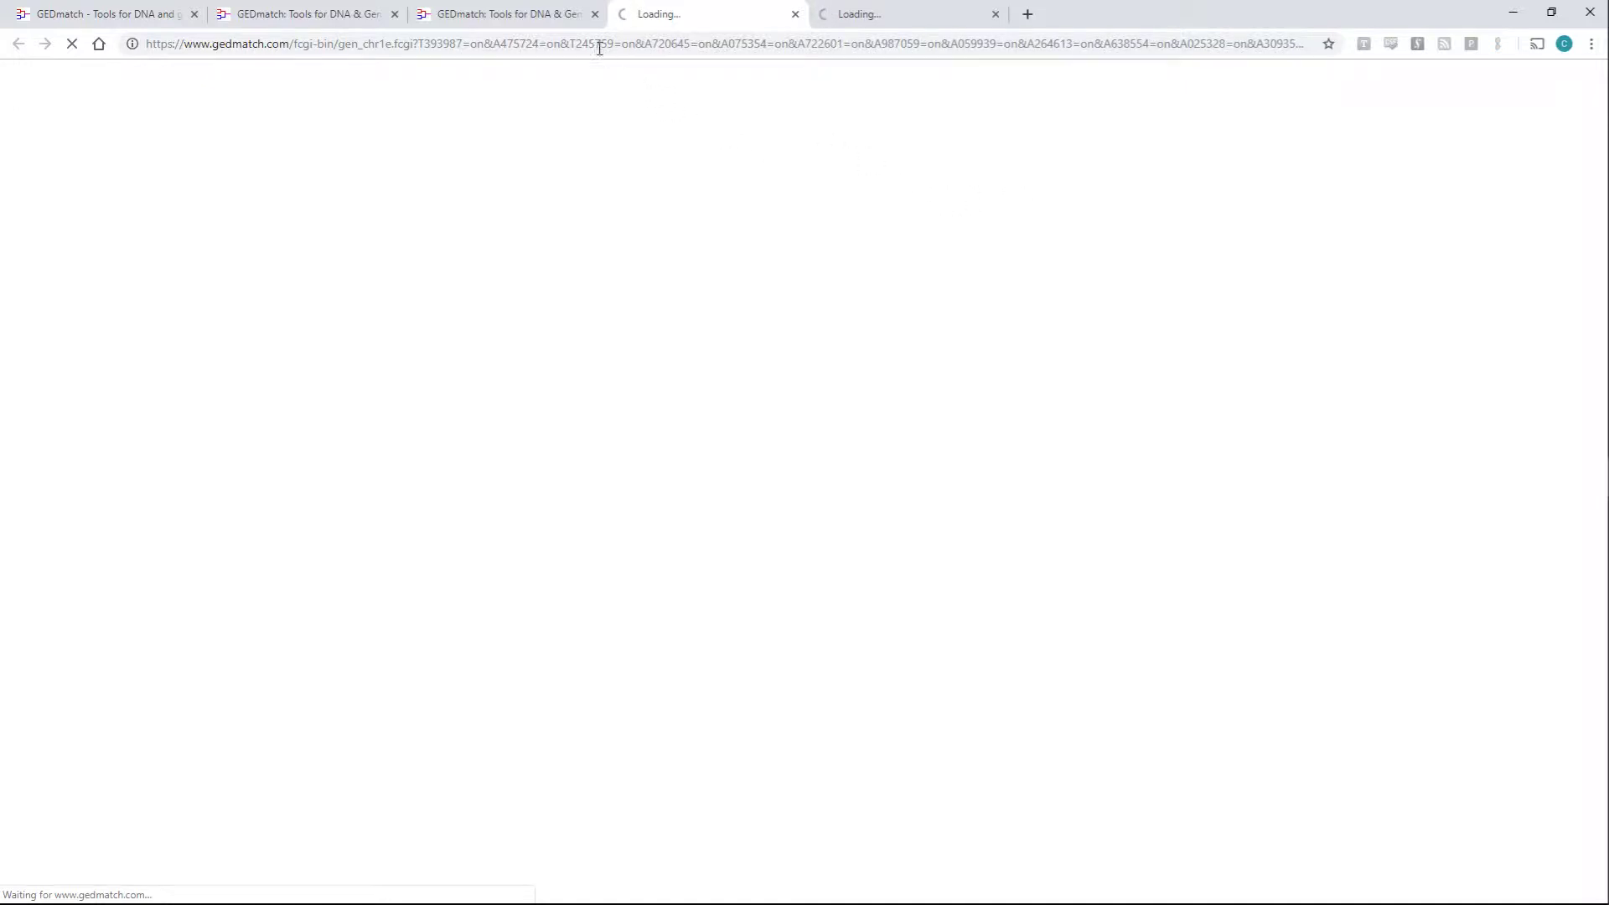
{"action": "left_click", "coordinate": [549, 23]}
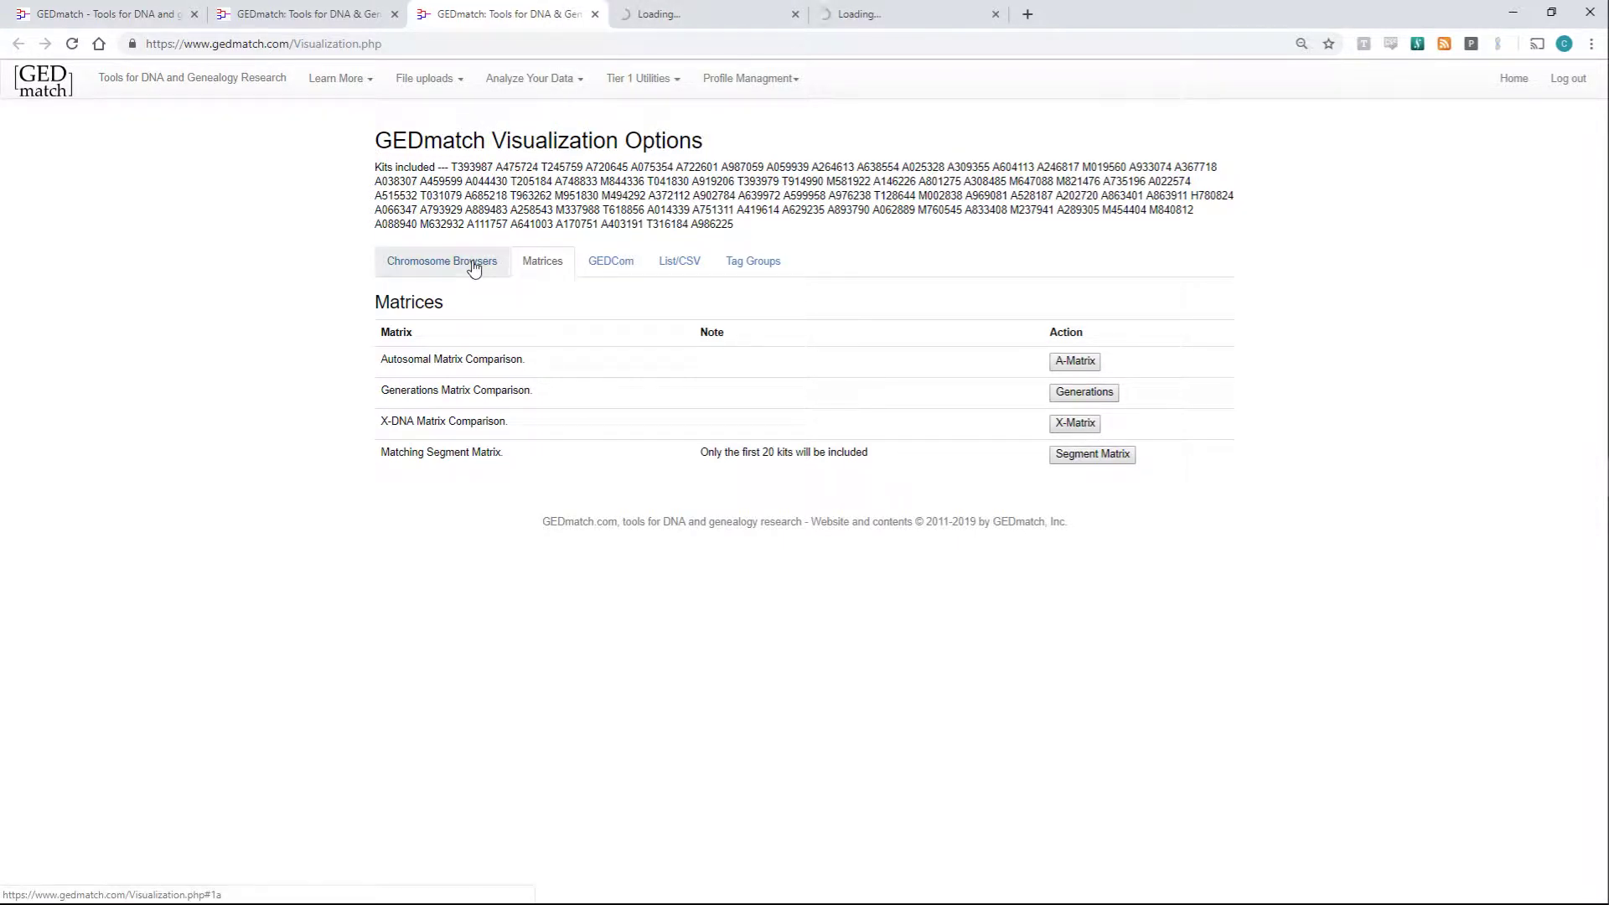
- Generate the Matching Segment Matrix for the kits in a new tab
{"action": "left_click", "coordinate": [1077, 460]}
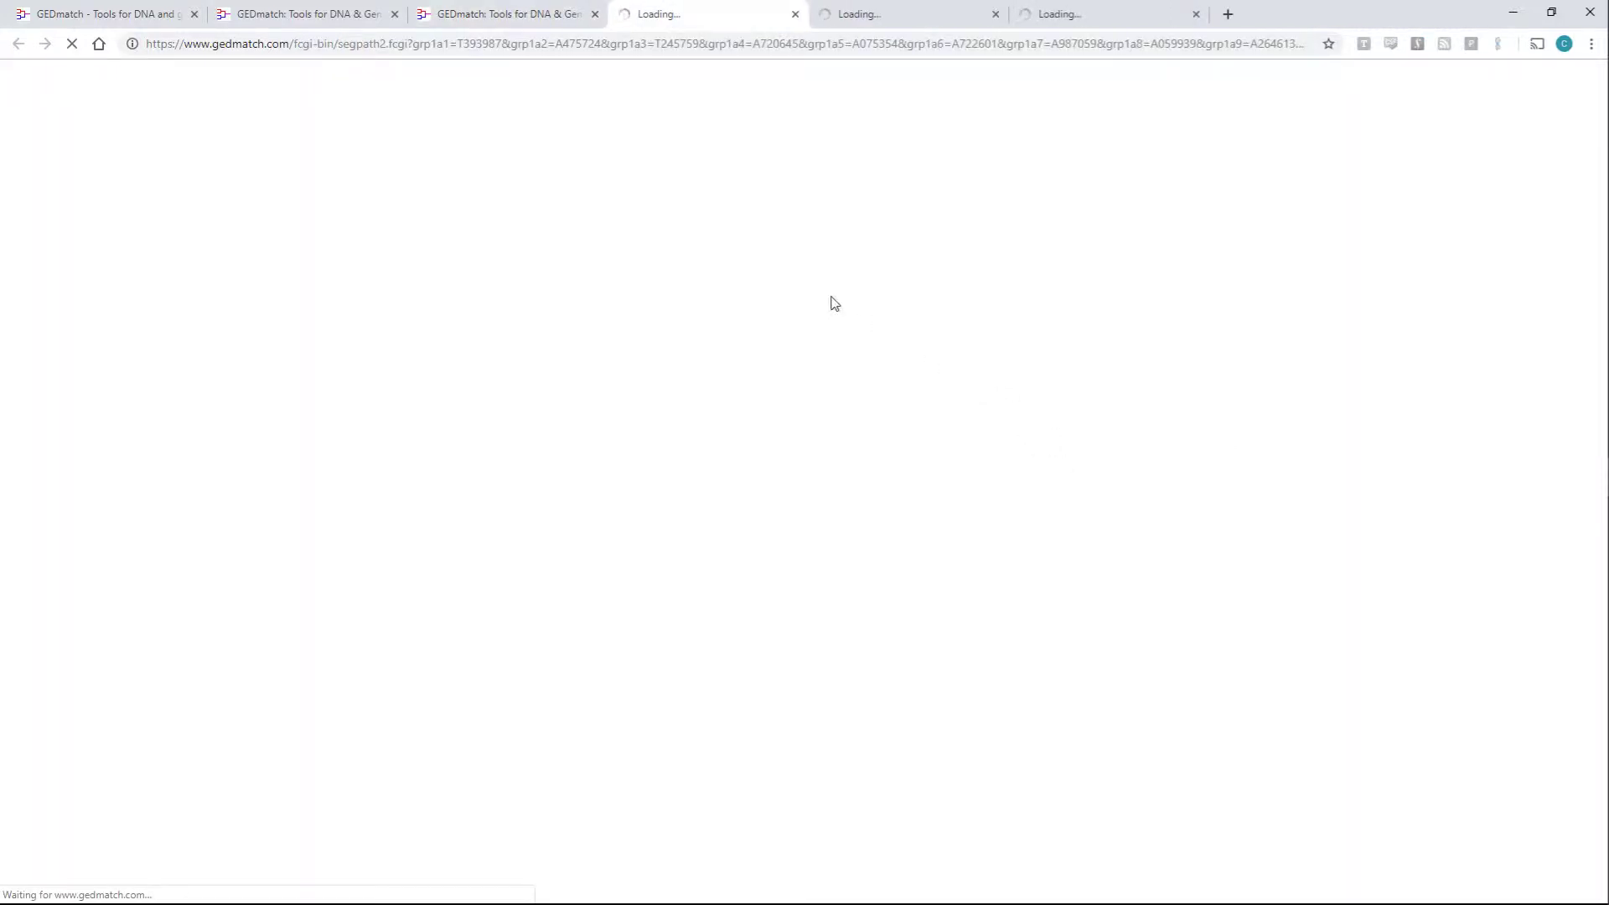
{"action": "left_click", "coordinate": [560, 24]}
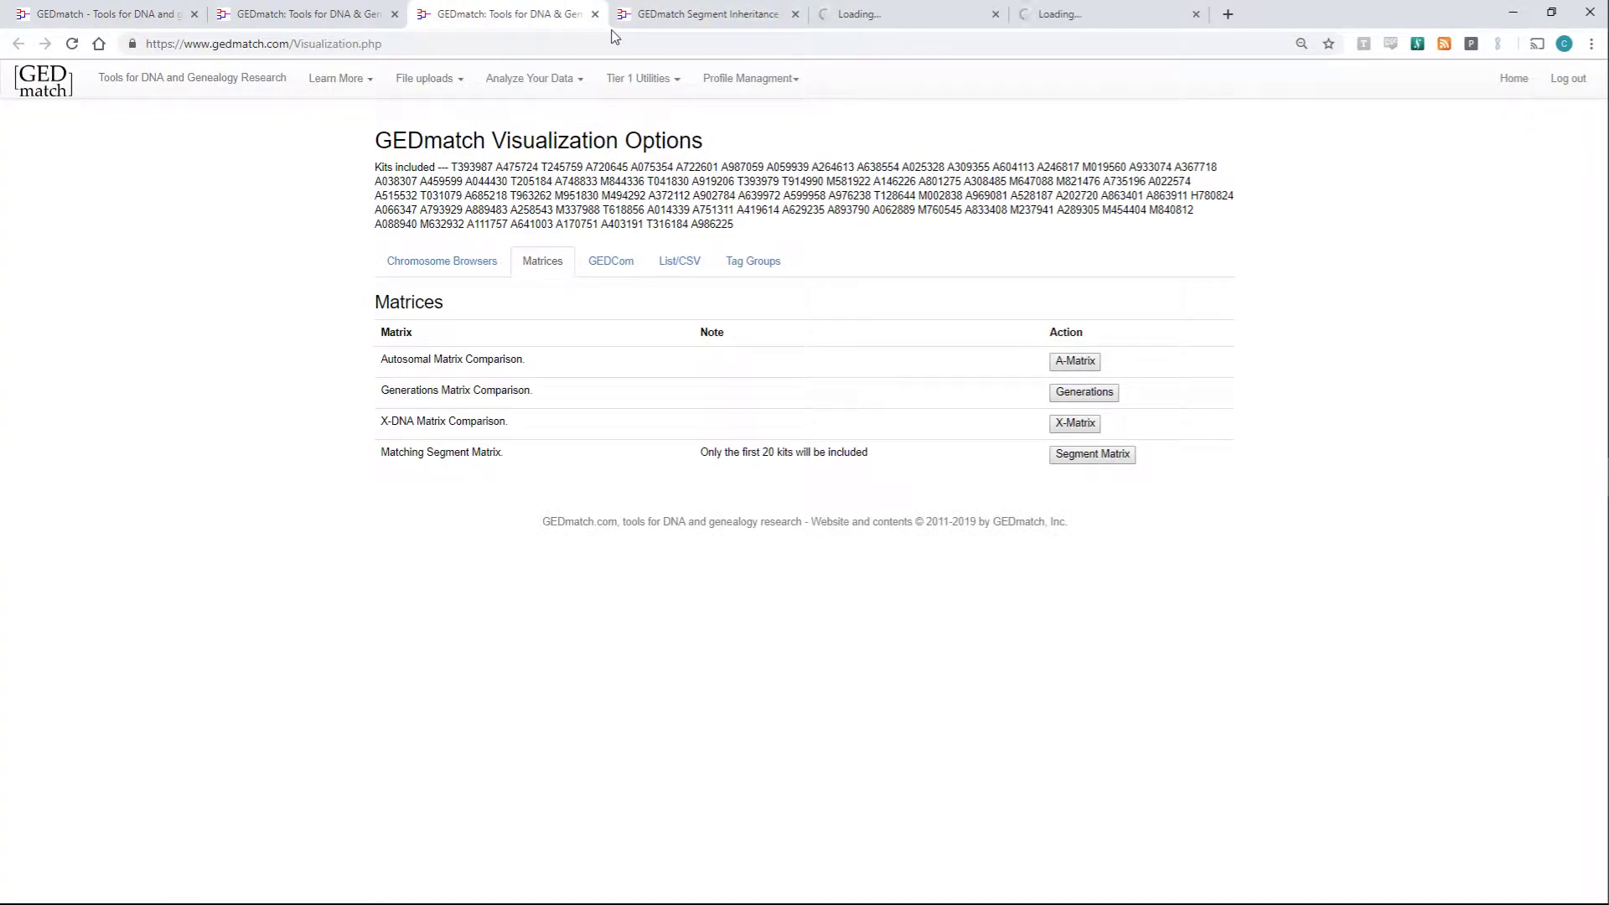
{"action": "left_click", "coordinate": [645, 23]}
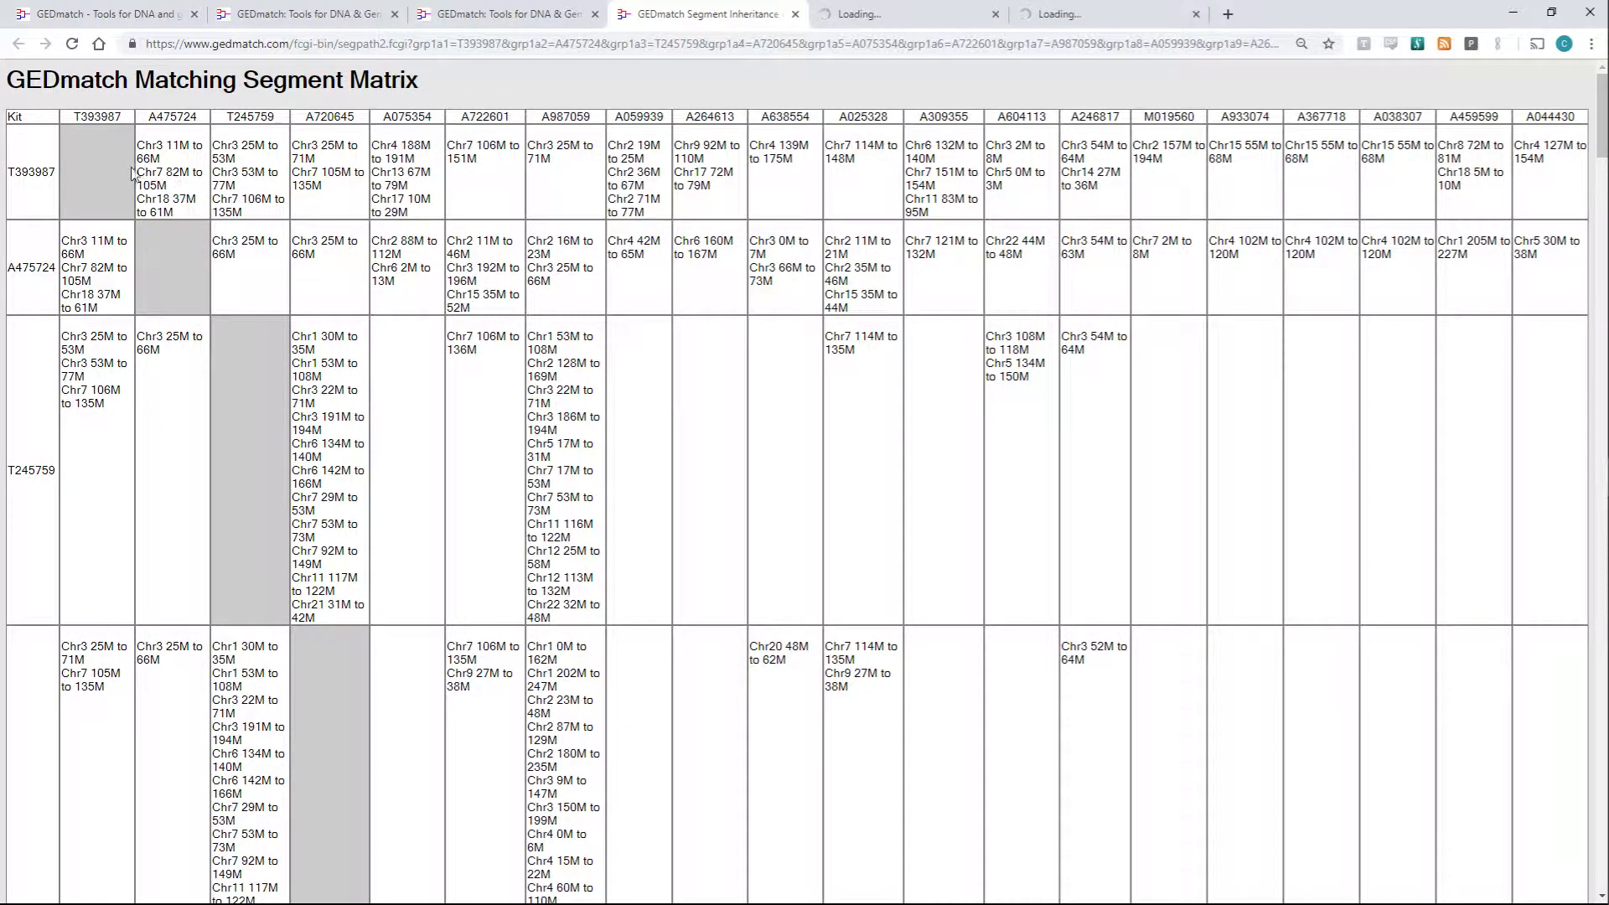
- Inspect the first row's kit number and Chr3 segment in the segment table, then close it
{"action": "double_click", "coordinate": [19, 171]}
{"action": "left_click_drag", "start_coordinate": [171, 173], "coordinate": [142, 158]}
{"action": "left_click", "coordinate": [168, 168]}
{"action": "double_click", "coordinate": [247, 169]}
{"action": "left_click", "coordinate": [243, 167]}
{"action": "double_click", "coordinate": [151, 147]}
{"action": "left_click", "coordinate": [156, 154]}
{"action": "scroll", "coordinate": [339, 178], "scroll_direction": "down", "scroll_amount": 2}
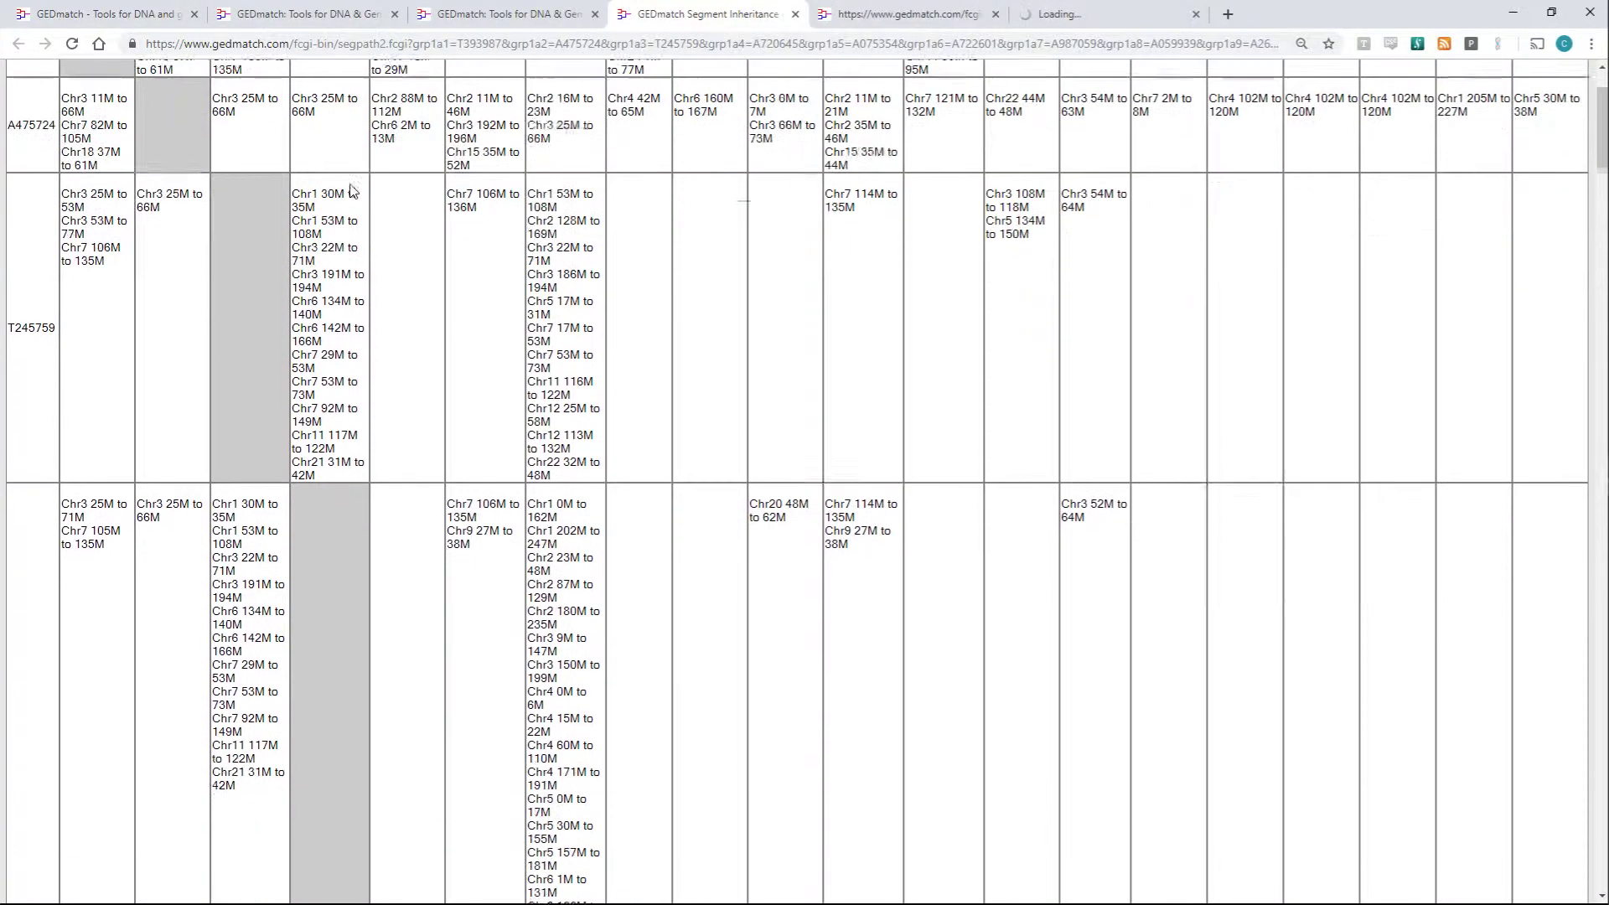
{"action": "scroll", "coordinate": [354, 195], "scroll_direction": "up", "scroll_amount": 2}
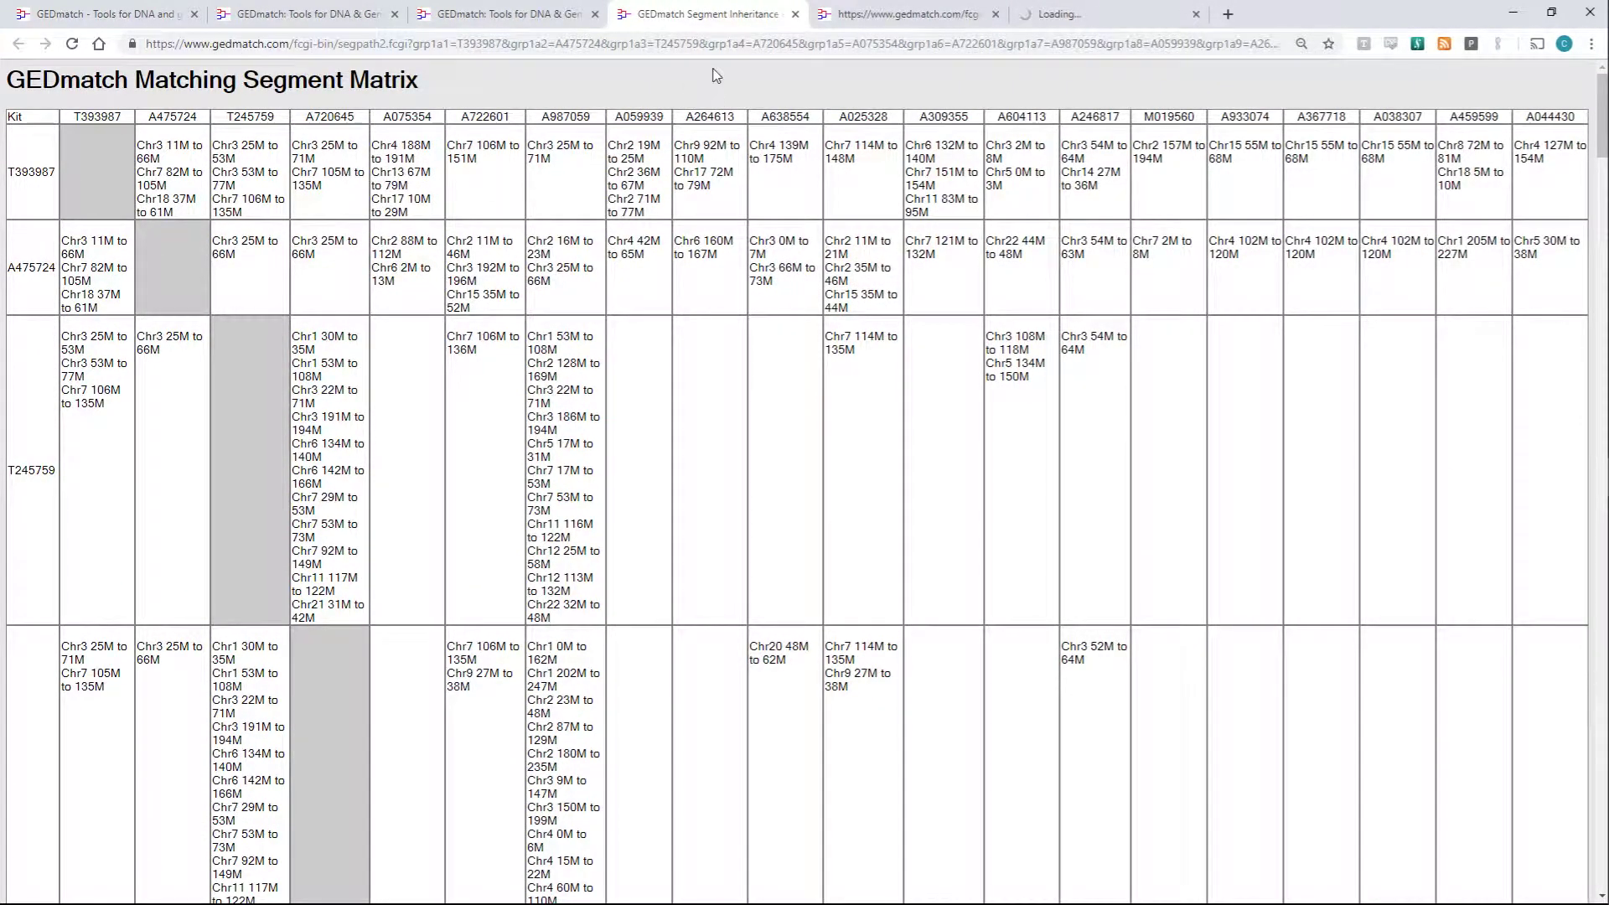
{"action": "left_click", "coordinate": [795, 14]}
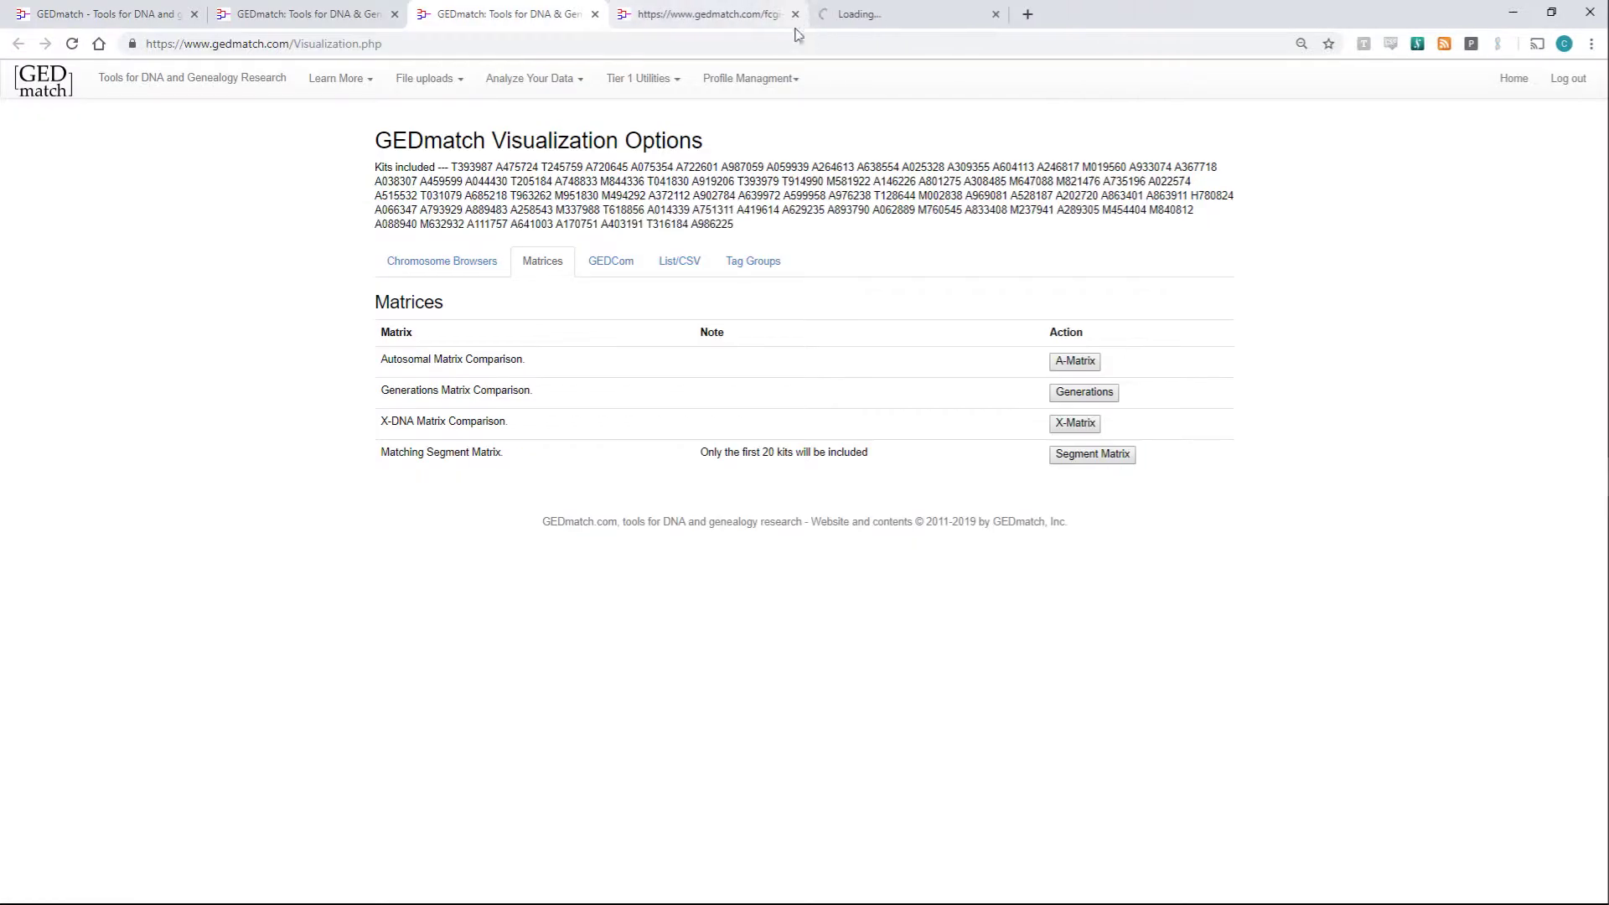
- On the X-DNA matrix, zoom out twice with Ctrl+minus, then back in once to read values
{"action": "left_click", "coordinate": [752, 14]}
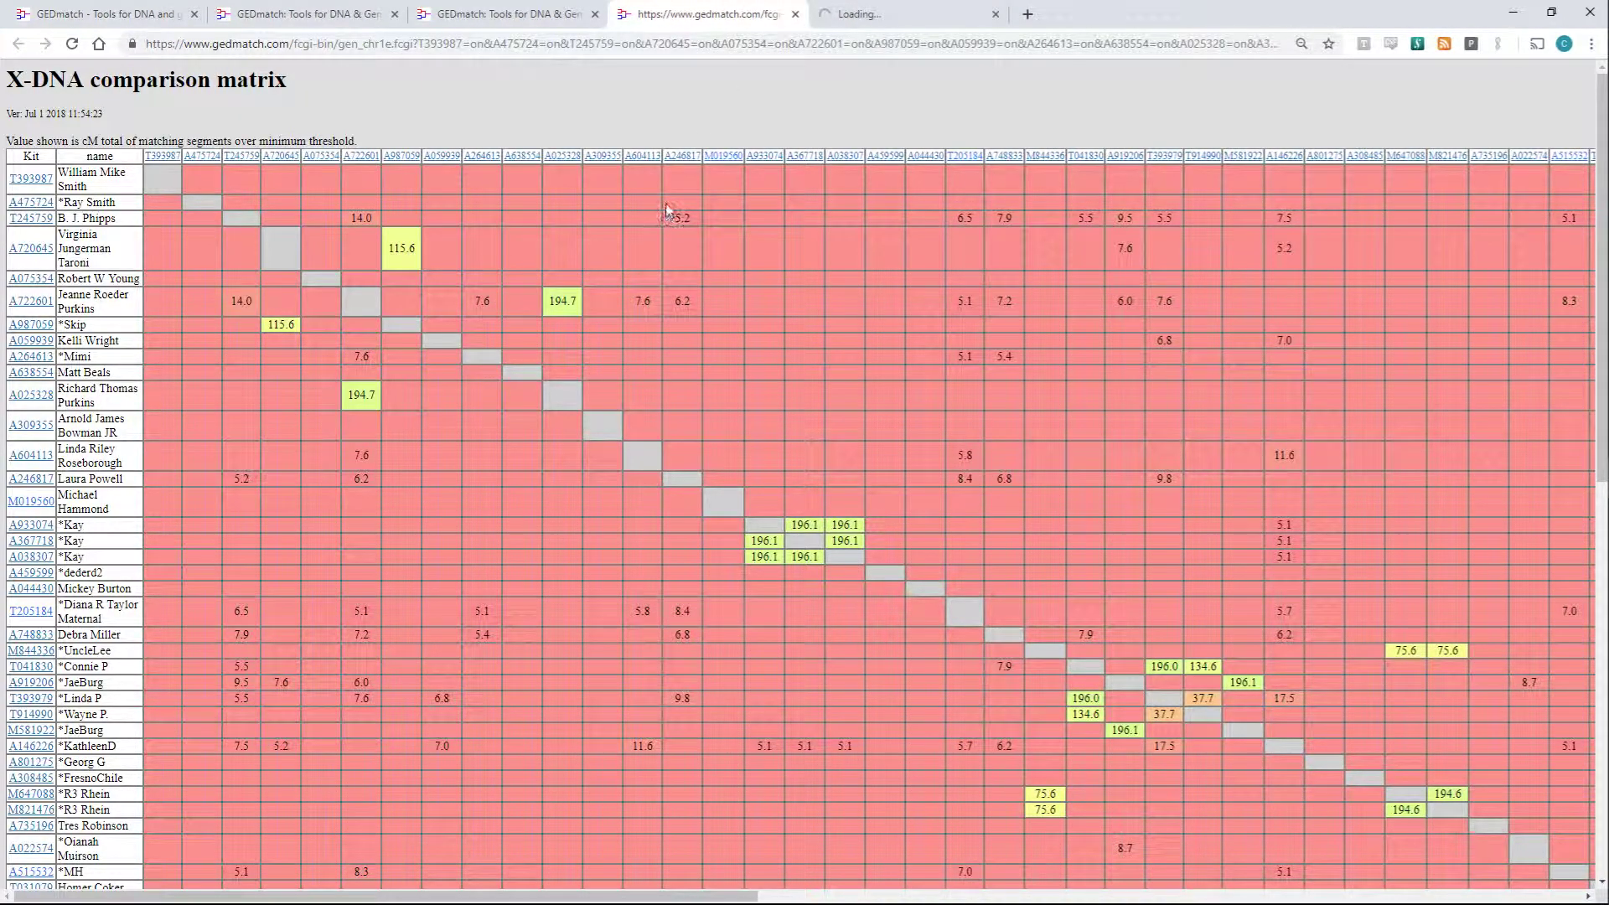
{"action": "key", "text": "ctrl+minus"}
{"action": "key", "text": "ctrl+minus"}
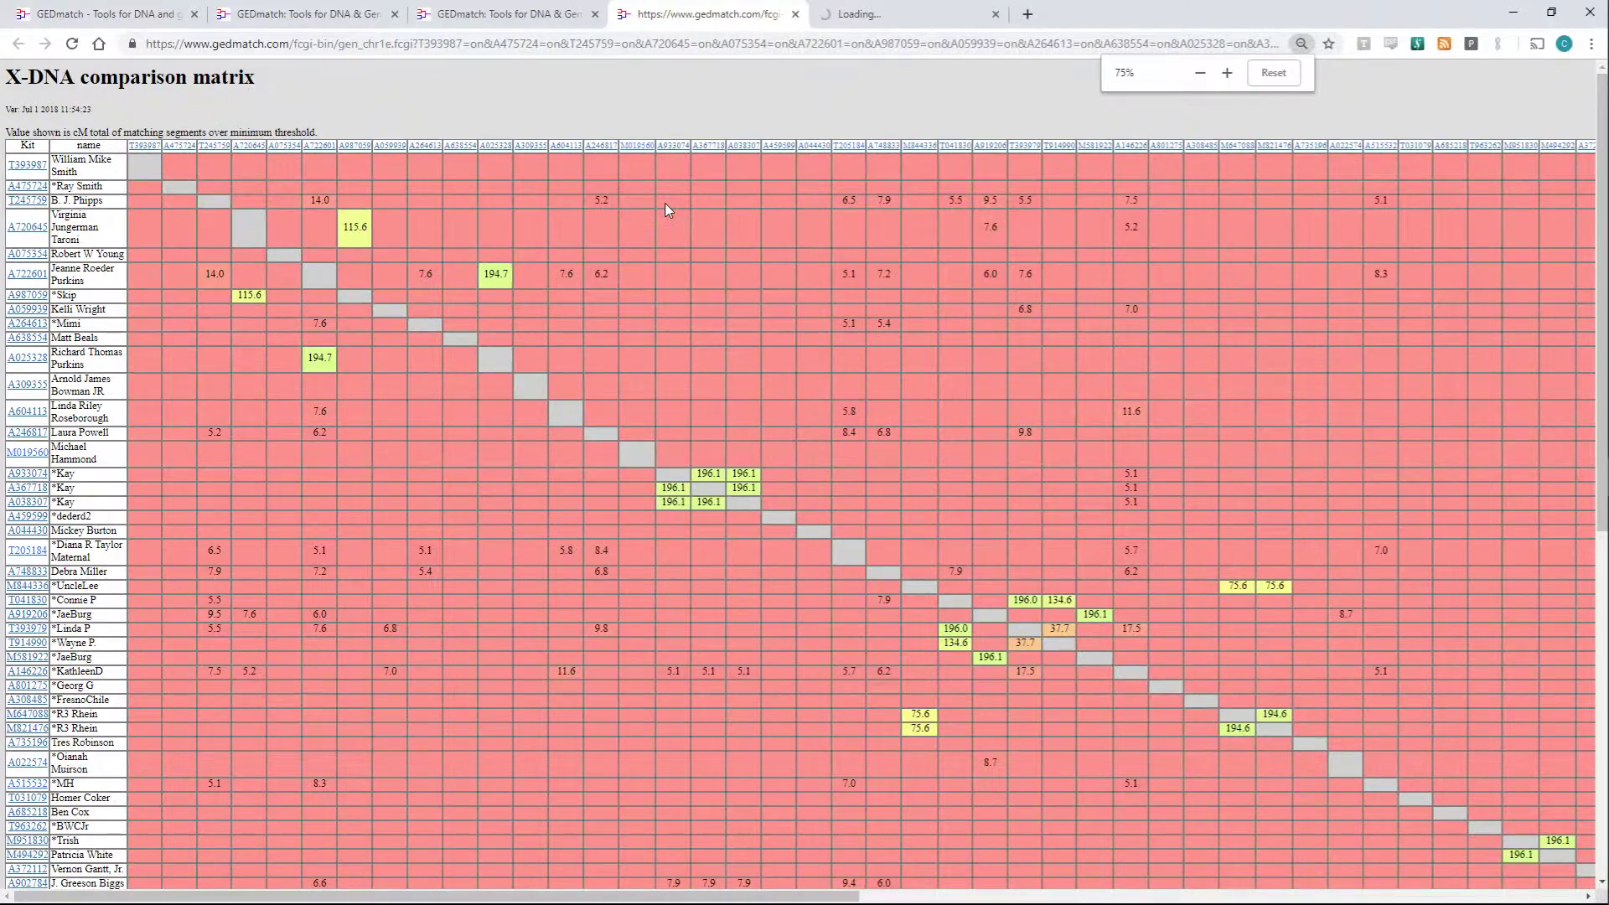
{"action": "scroll", "coordinate": [666, 204], "scroll_direction": "down", "scroll_amount": 6}
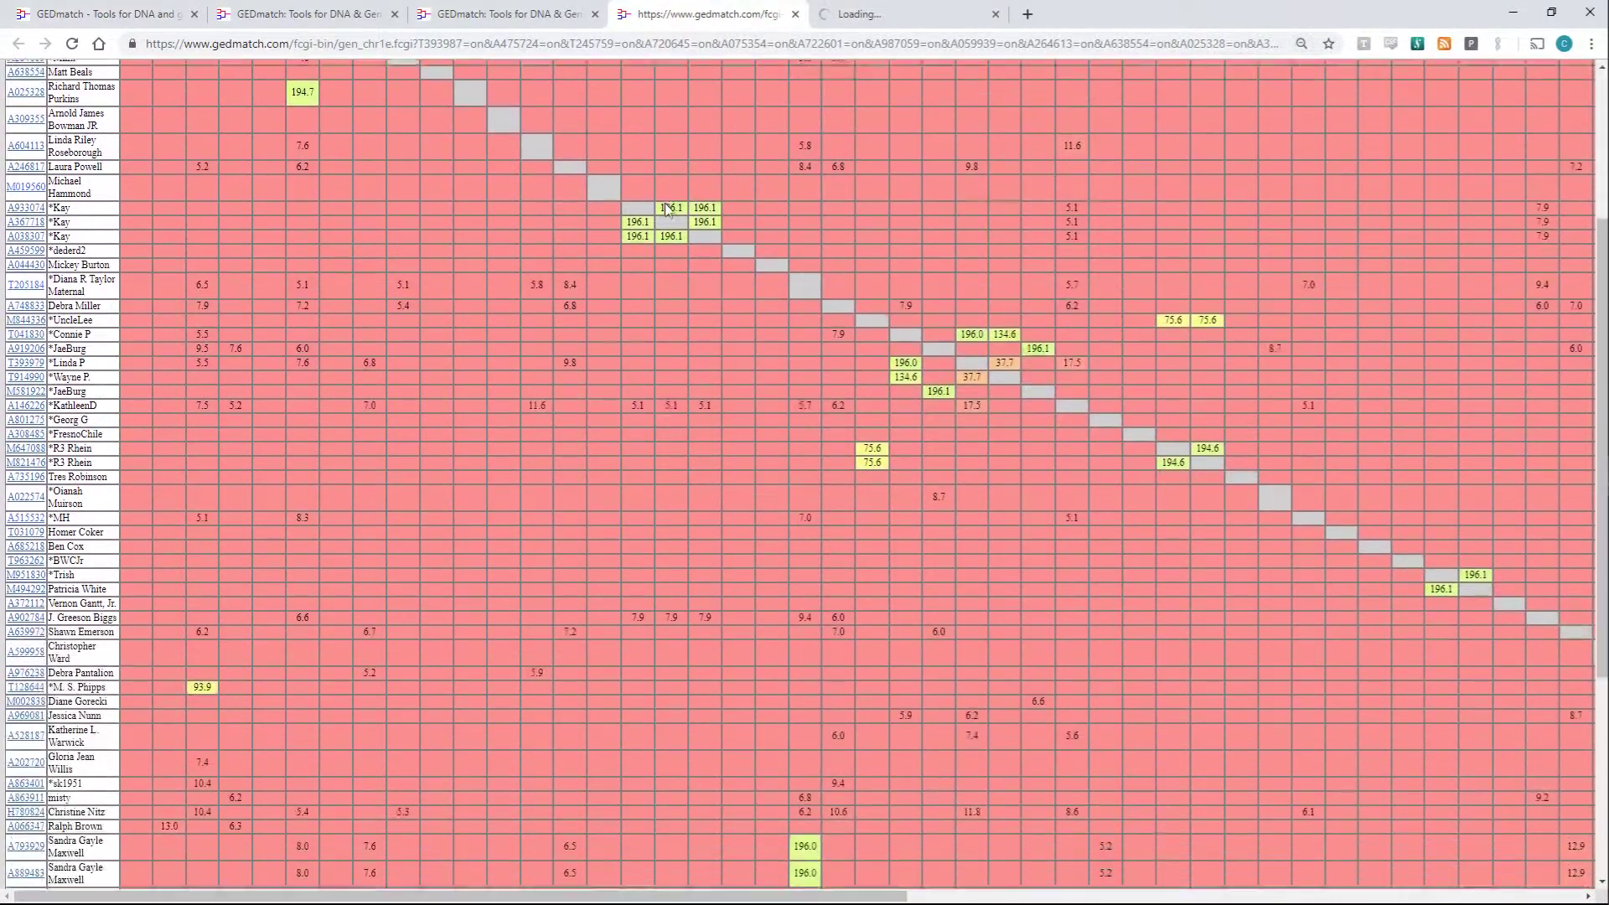
{"action": "key", "text": "ctrl+minus"}
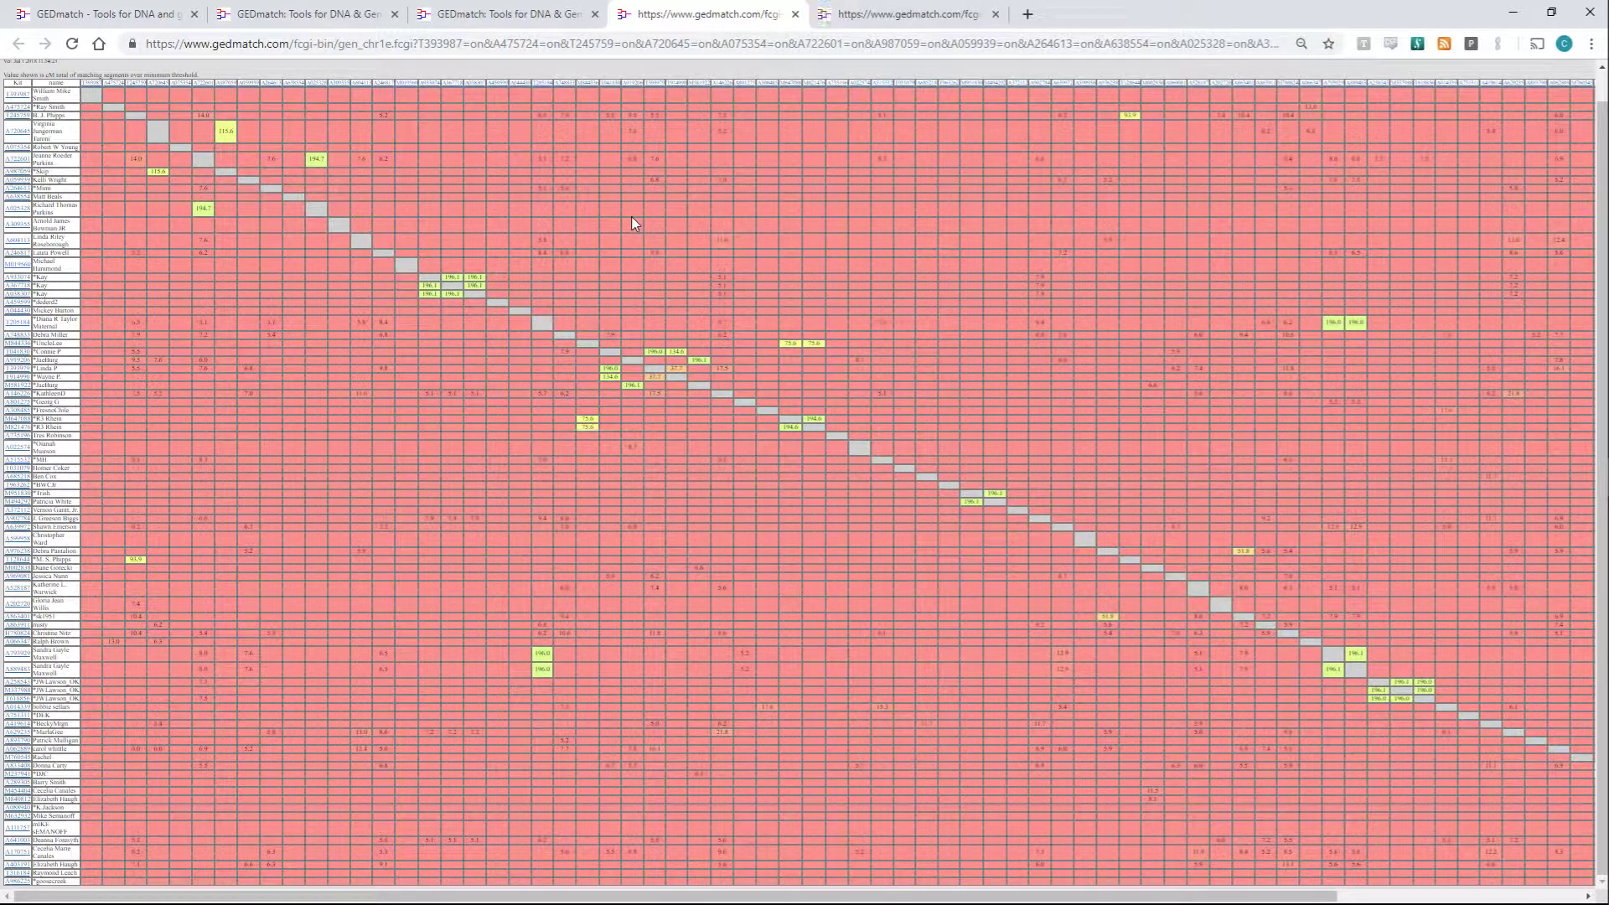
{"action": "key", "text": "ctrl+plus"}
{"action": "key", "text": "ctrl+plus"}
{"action": "key", "text": "ctrl+plus"}
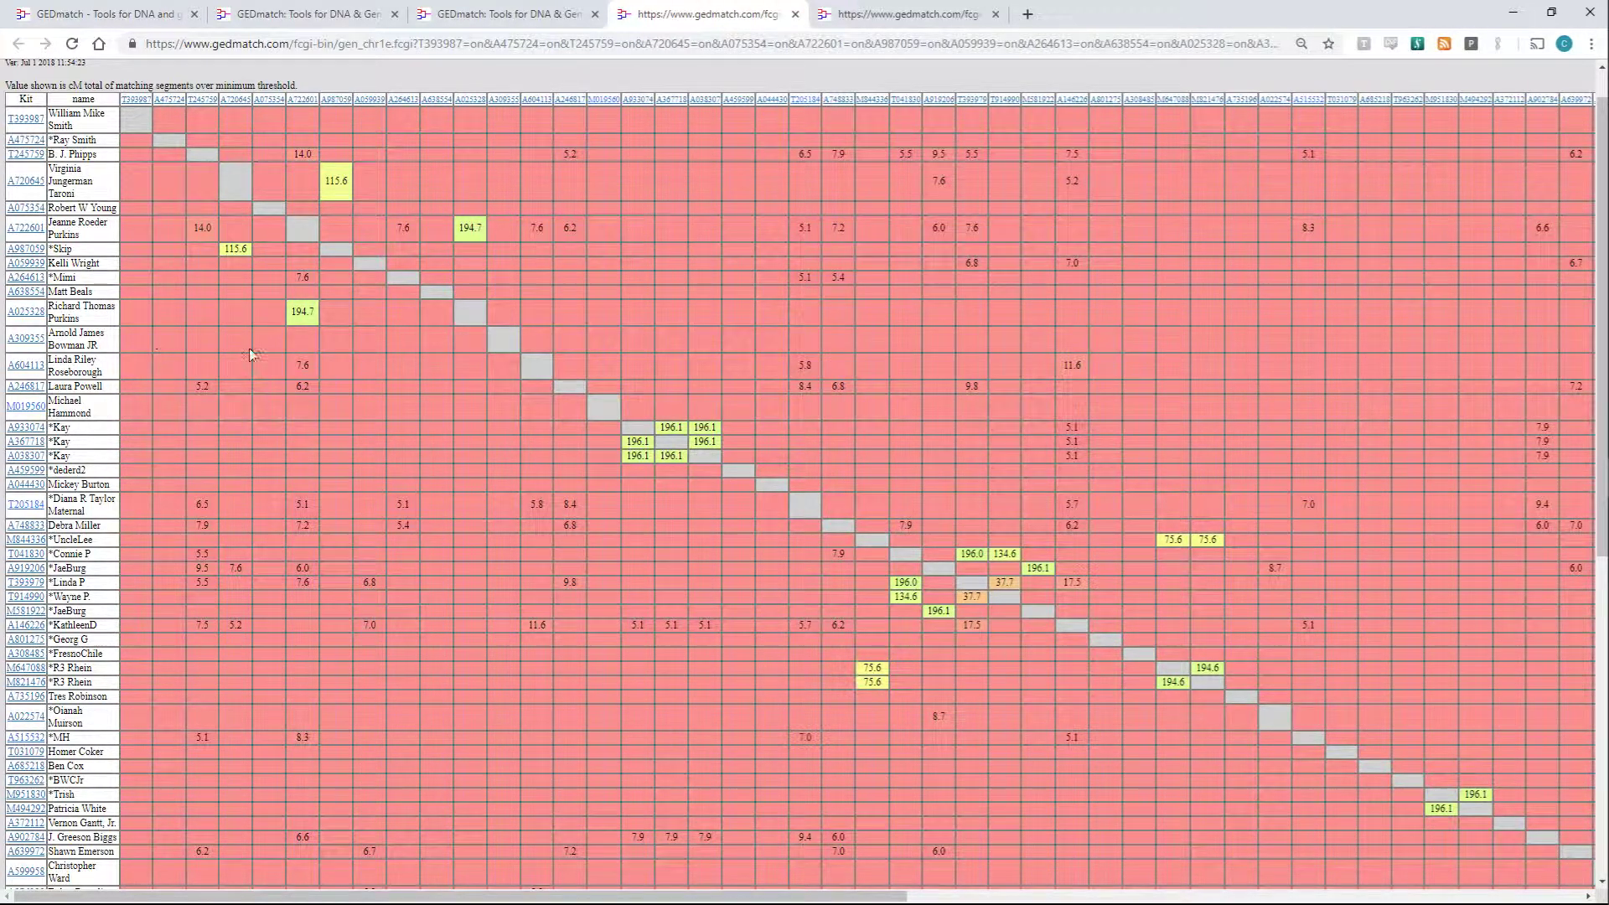
- Select a kit name and the 196.1 X-DNA value, then move to the autosomal matrix
{"action": "double_click", "coordinate": [67, 249]}
{"action": "double_click", "coordinate": [630, 459]}
{"action": "left_click", "coordinate": [633, 460]}
{"action": "key", "text": "ctrl+Tab"}
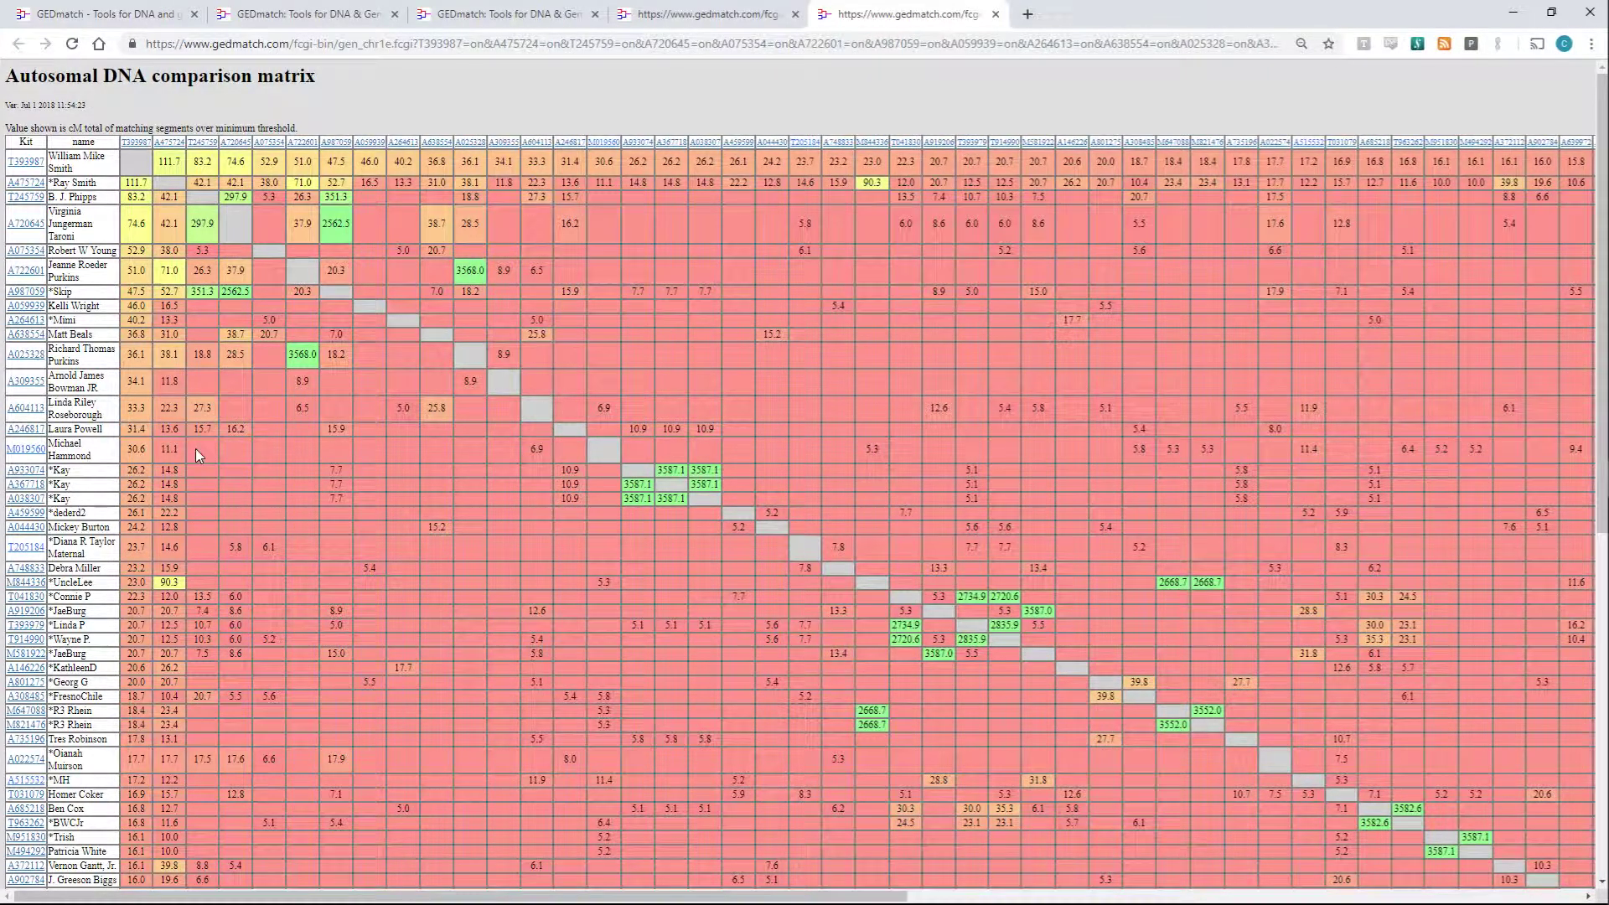
{"action": "double_click", "coordinate": [169, 583]}
{"action": "scroll", "coordinate": [235, 596], "scroll_direction": "down", "scroll_amount": 2}
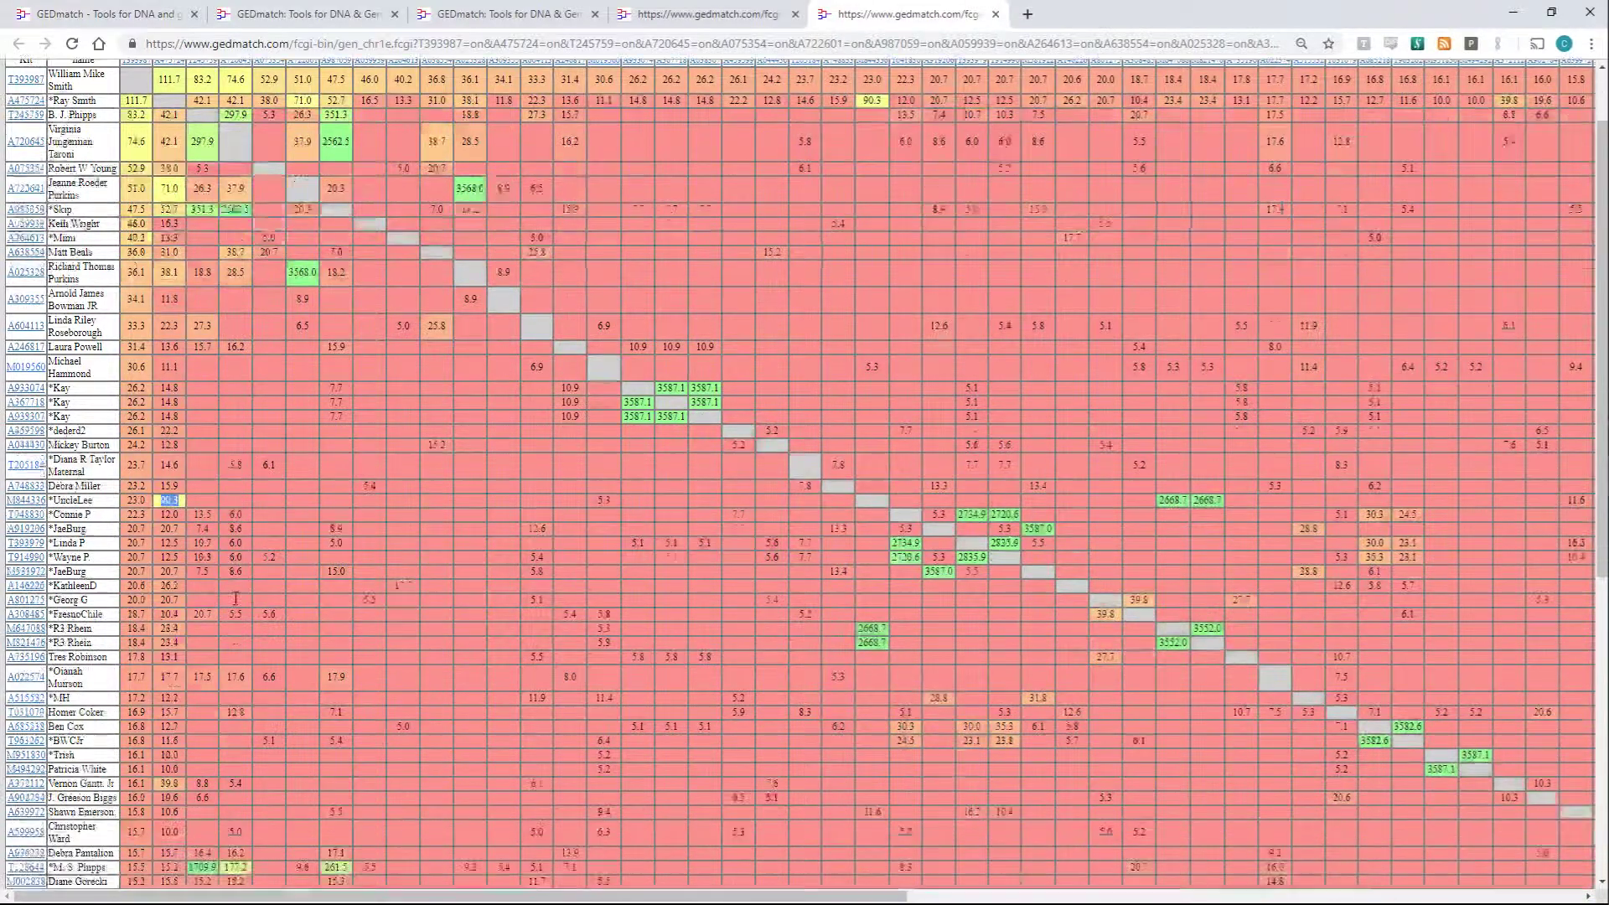
{"action": "scroll", "coordinate": [234, 597], "scroll_direction": "up", "scroll_amount": 2}
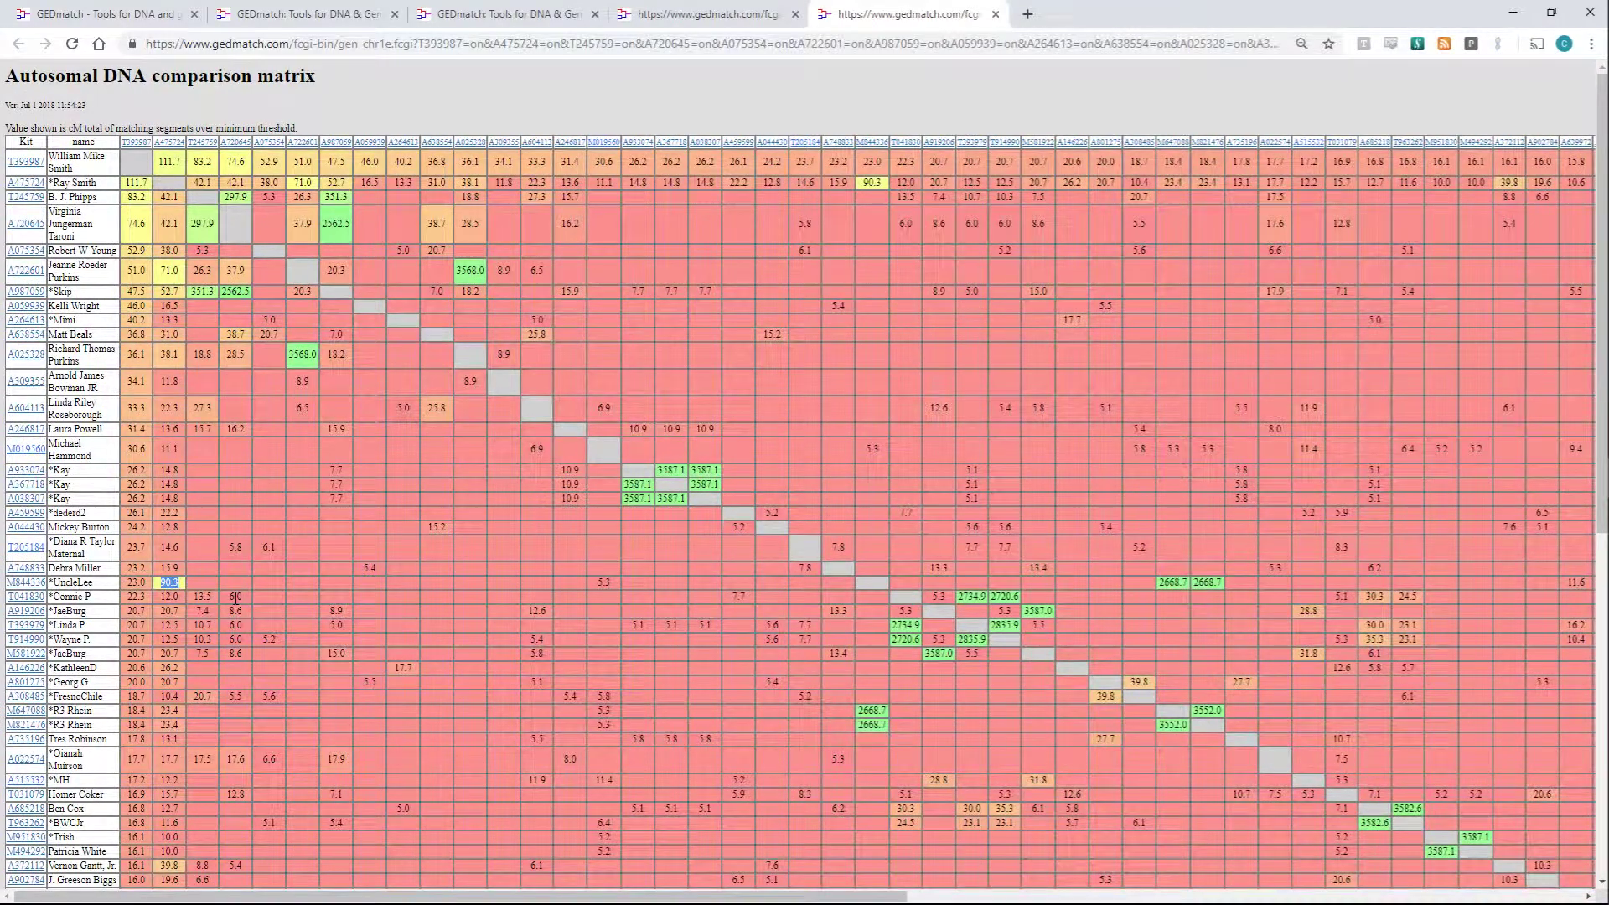
{"action": "scroll", "coordinate": [236, 598], "scroll_direction": "down", "scroll_amount": 4}
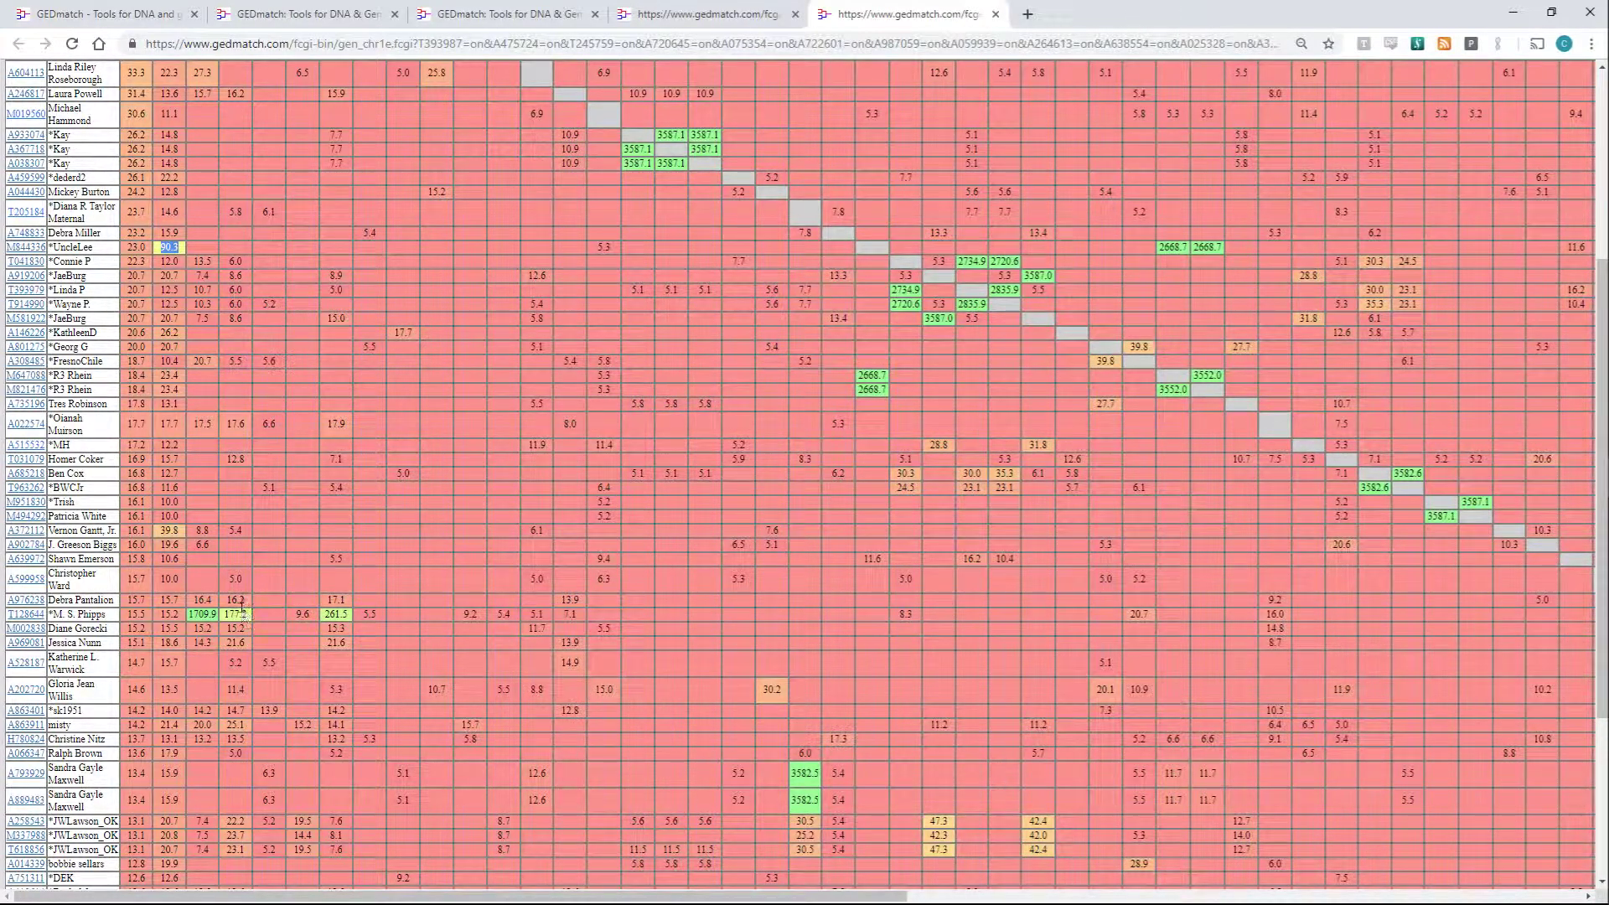
{"action": "scroll", "coordinate": [238, 602], "scroll_direction": "up", "scroll_amount": 3}
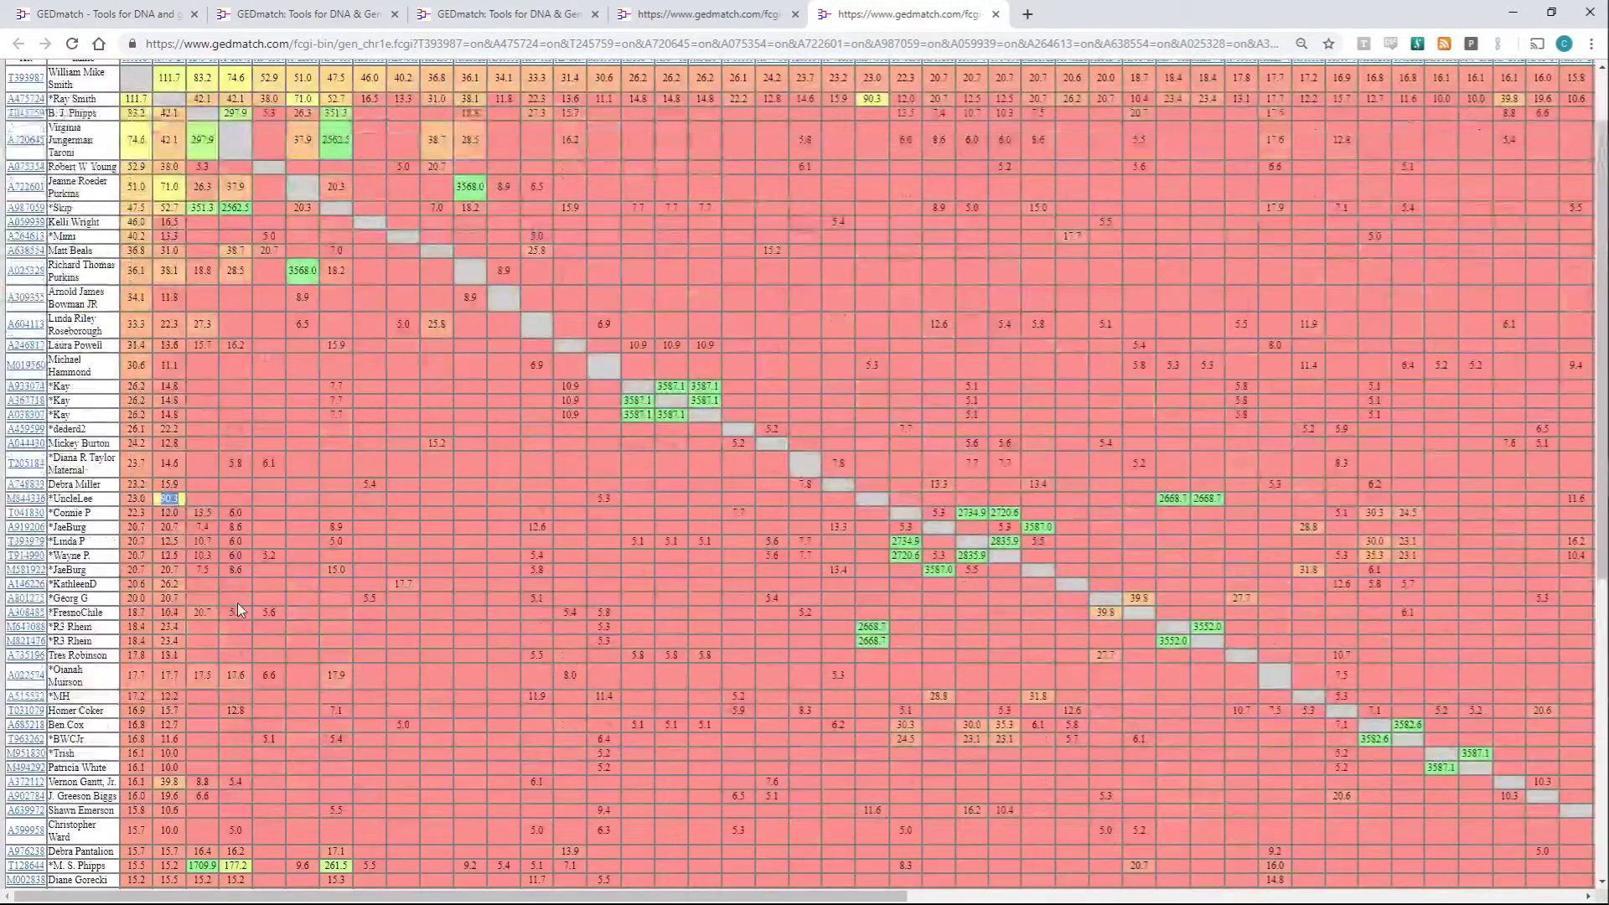
{"action": "scroll", "coordinate": [220, 589], "scroll_direction": "up", "scroll_amount": 1}
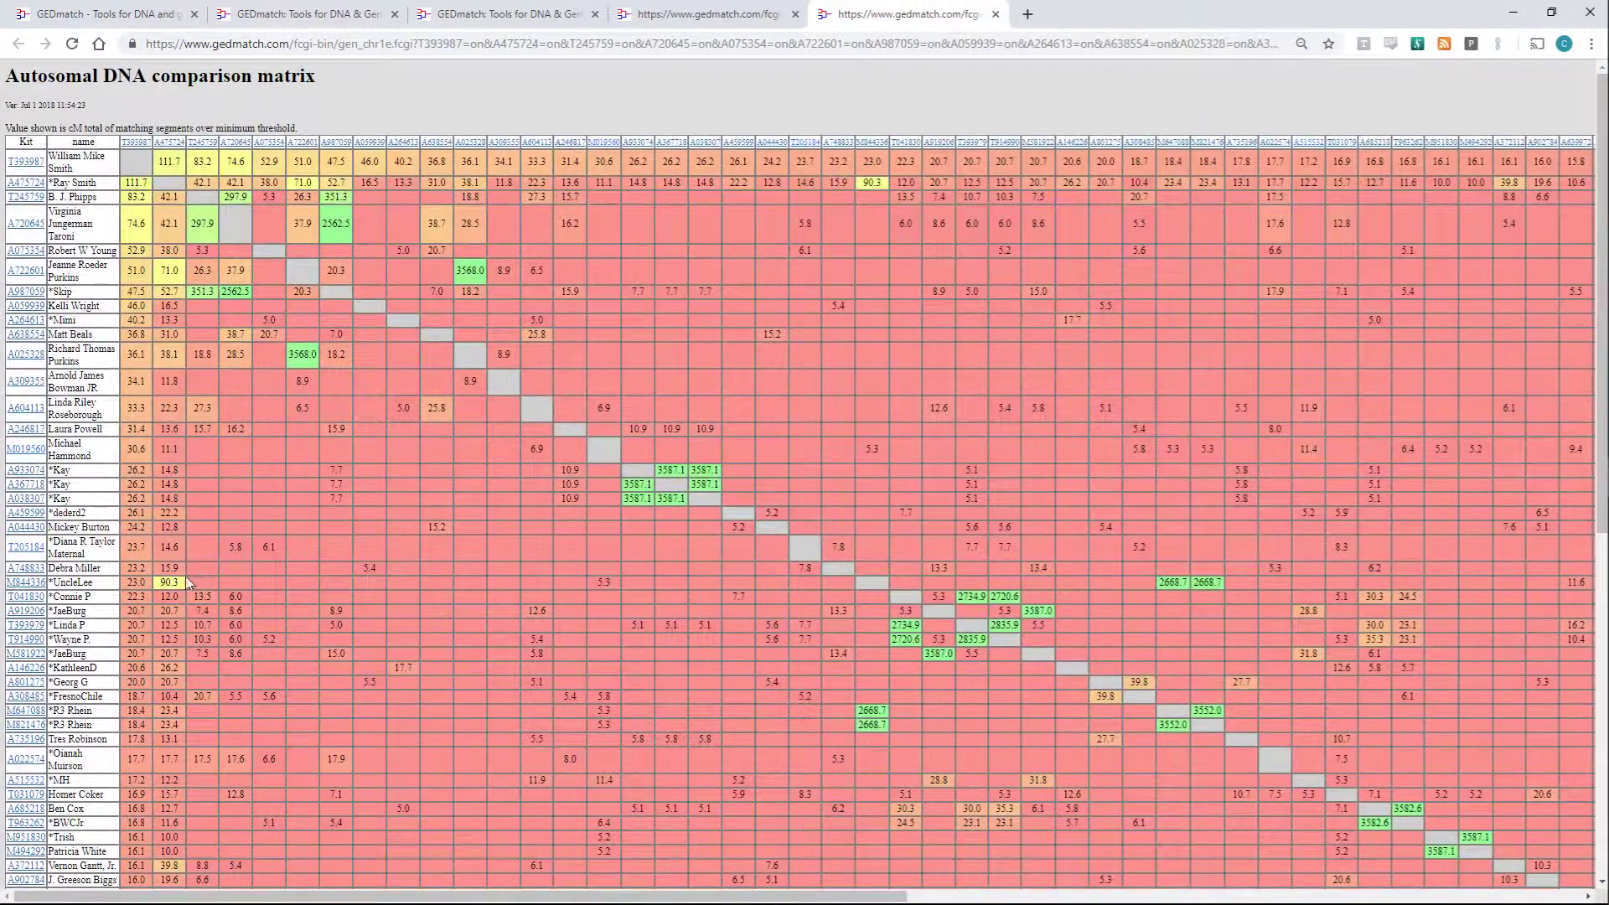
{"action": "double_click", "coordinate": [171, 582]}
{"action": "left_click", "coordinate": [240, 590]}
{"action": "scroll", "coordinate": [224, 577], "scroll_direction": "down", "scroll_amount": 7}
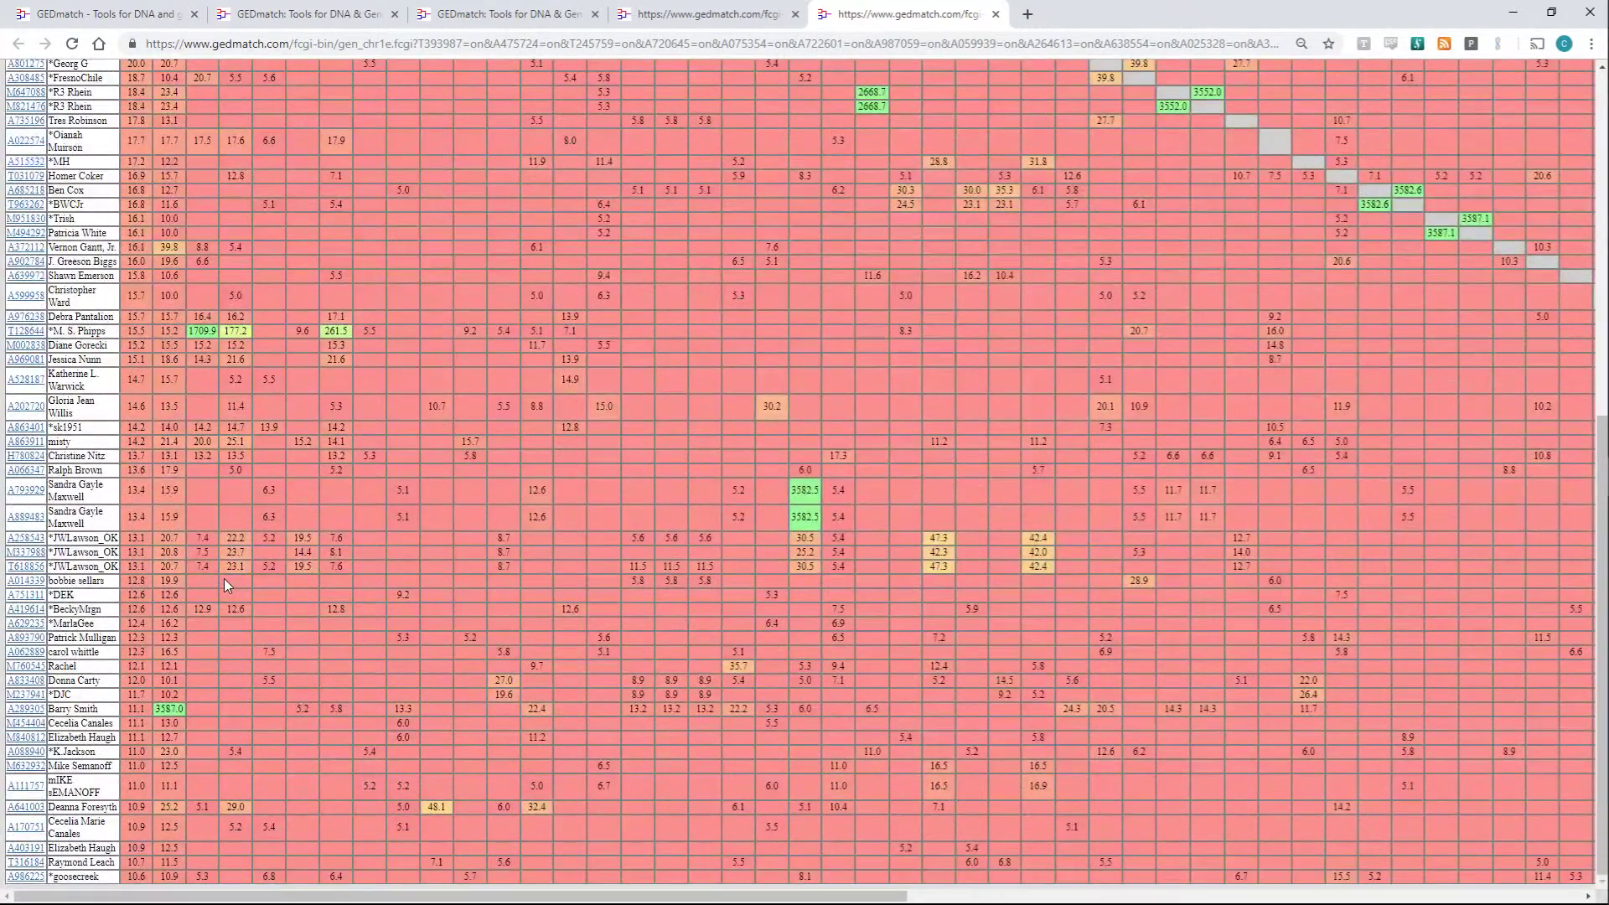
{"action": "scroll", "coordinate": [223, 580], "scroll_direction": "up", "scroll_amount": 6}
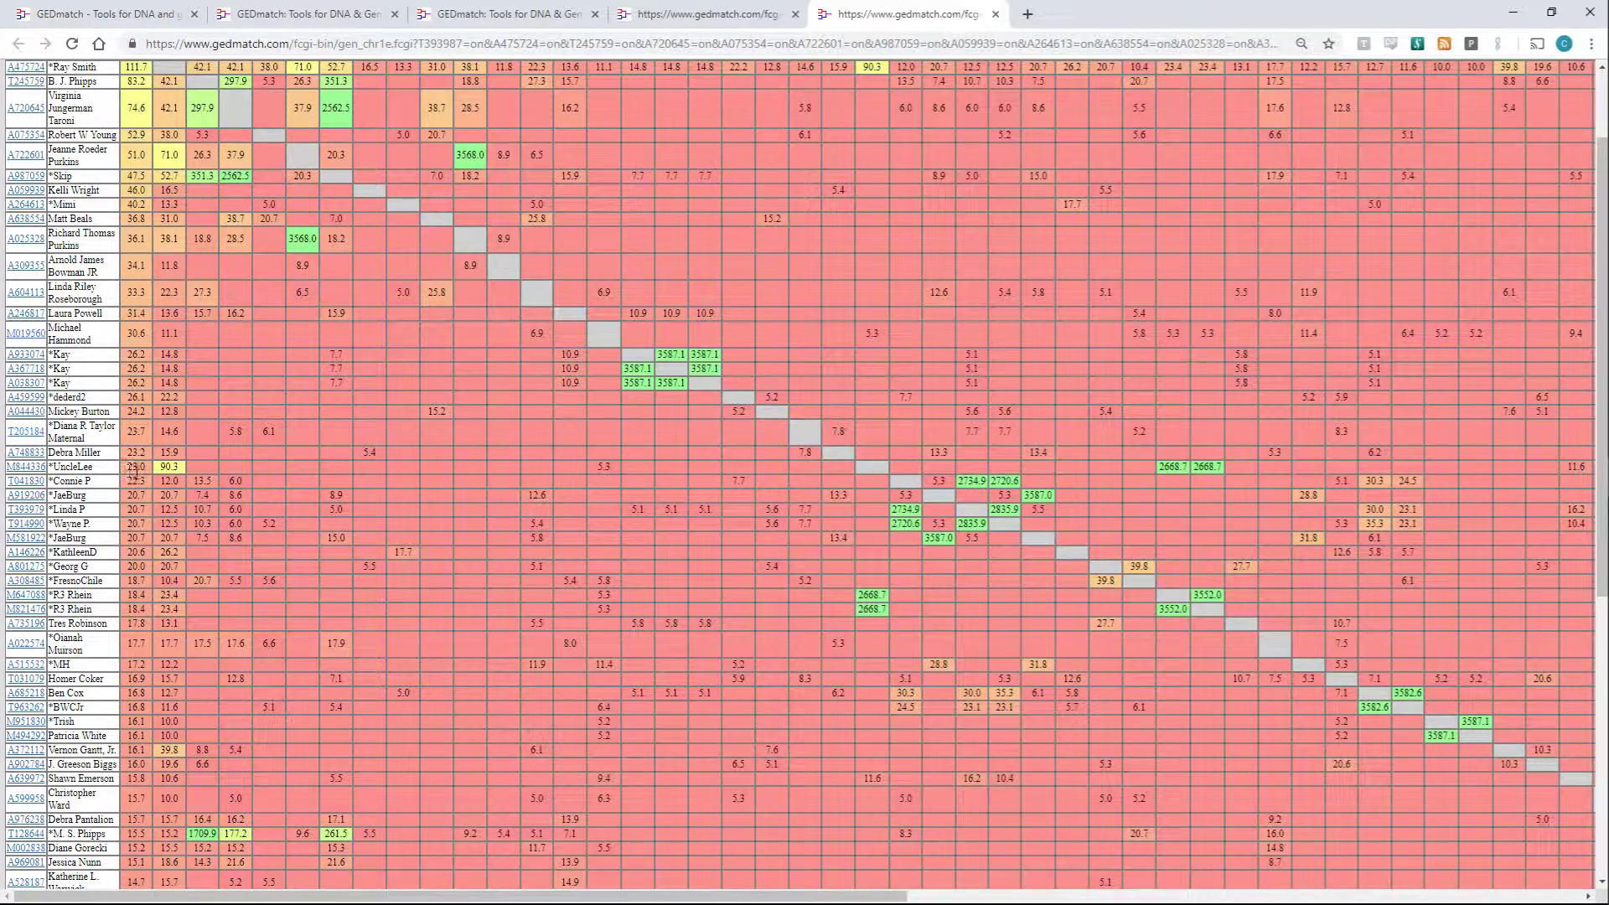
{"action": "middle_click", "coordinate": [166, 468]}
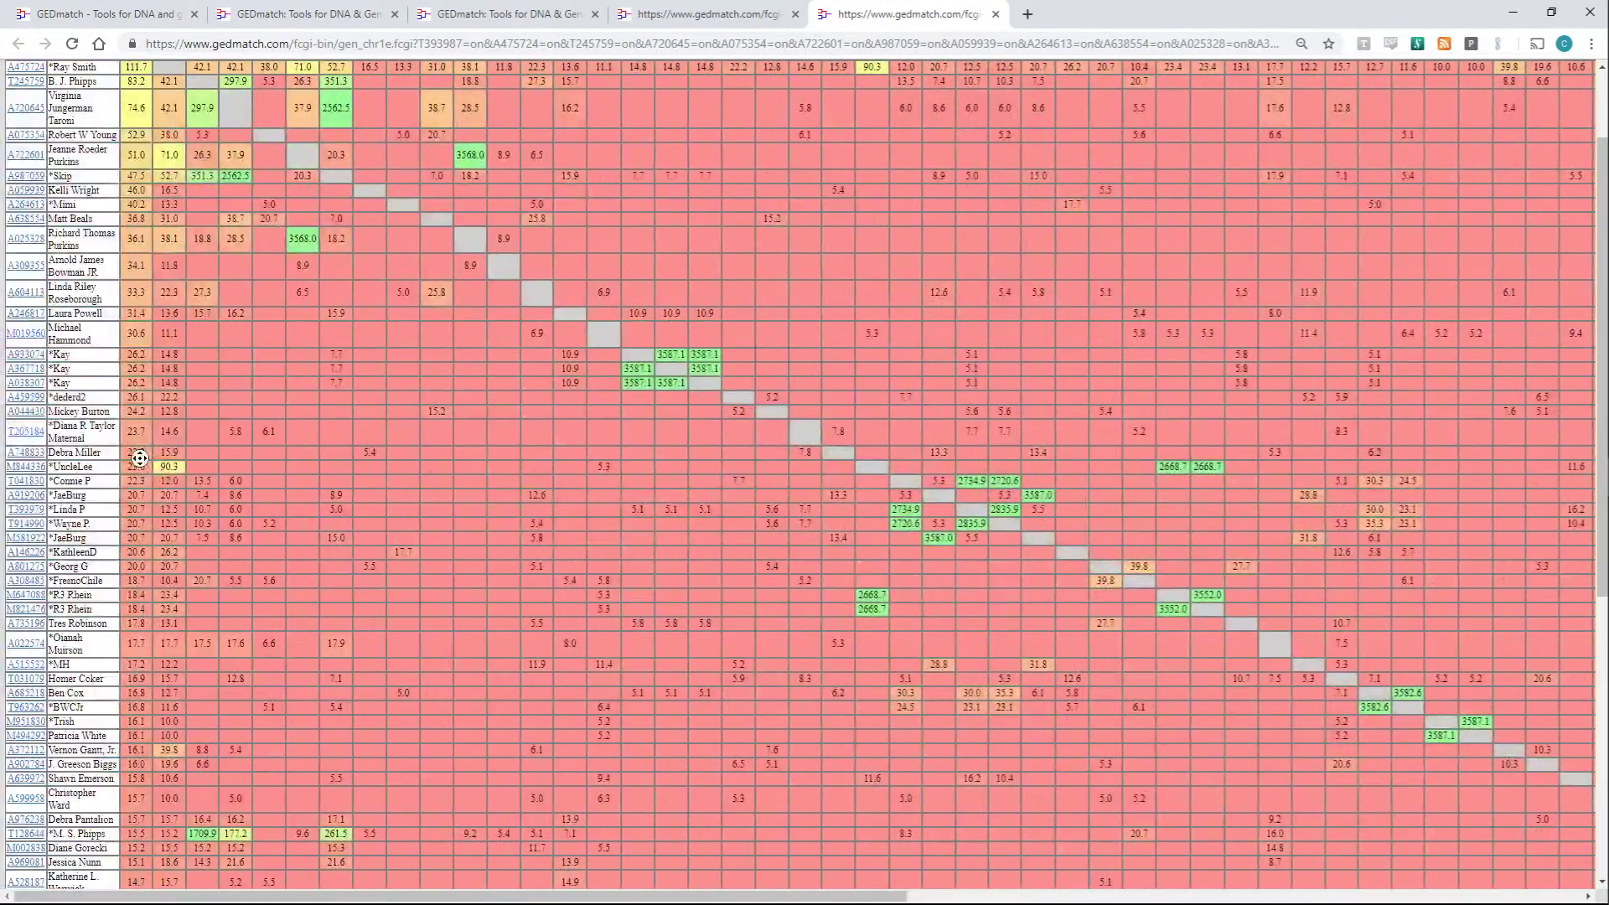
{"action": "left_click", "coordinate": [156, 467]}
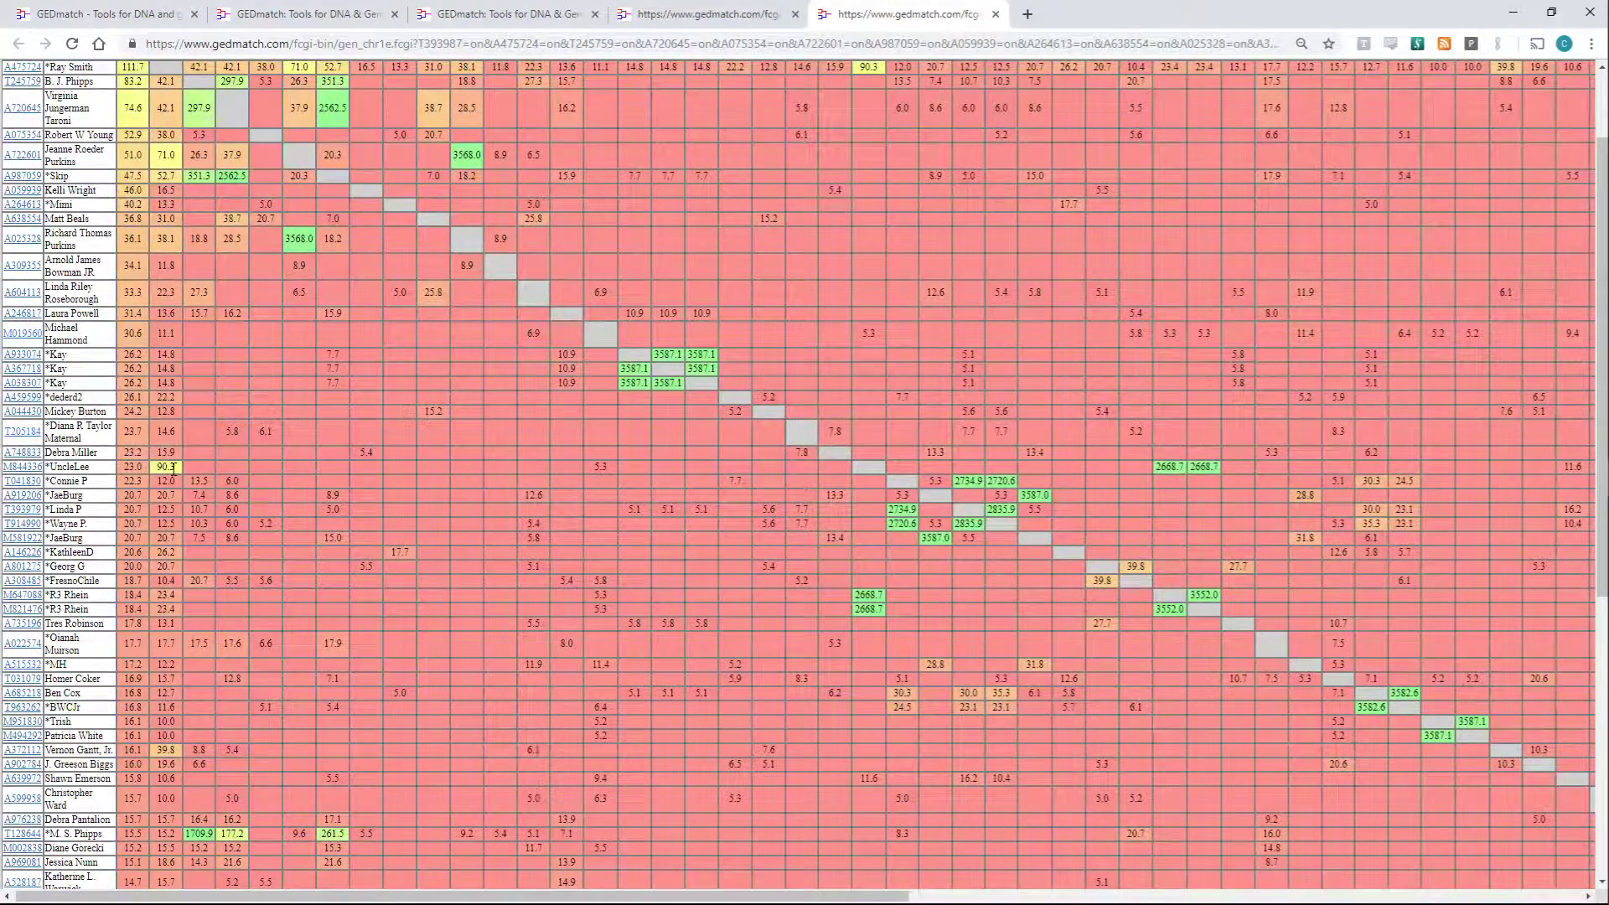
{"action": "scroll", "coordinate": [201, 483], "scroll_direction": "up", "scroll_amount": 2}
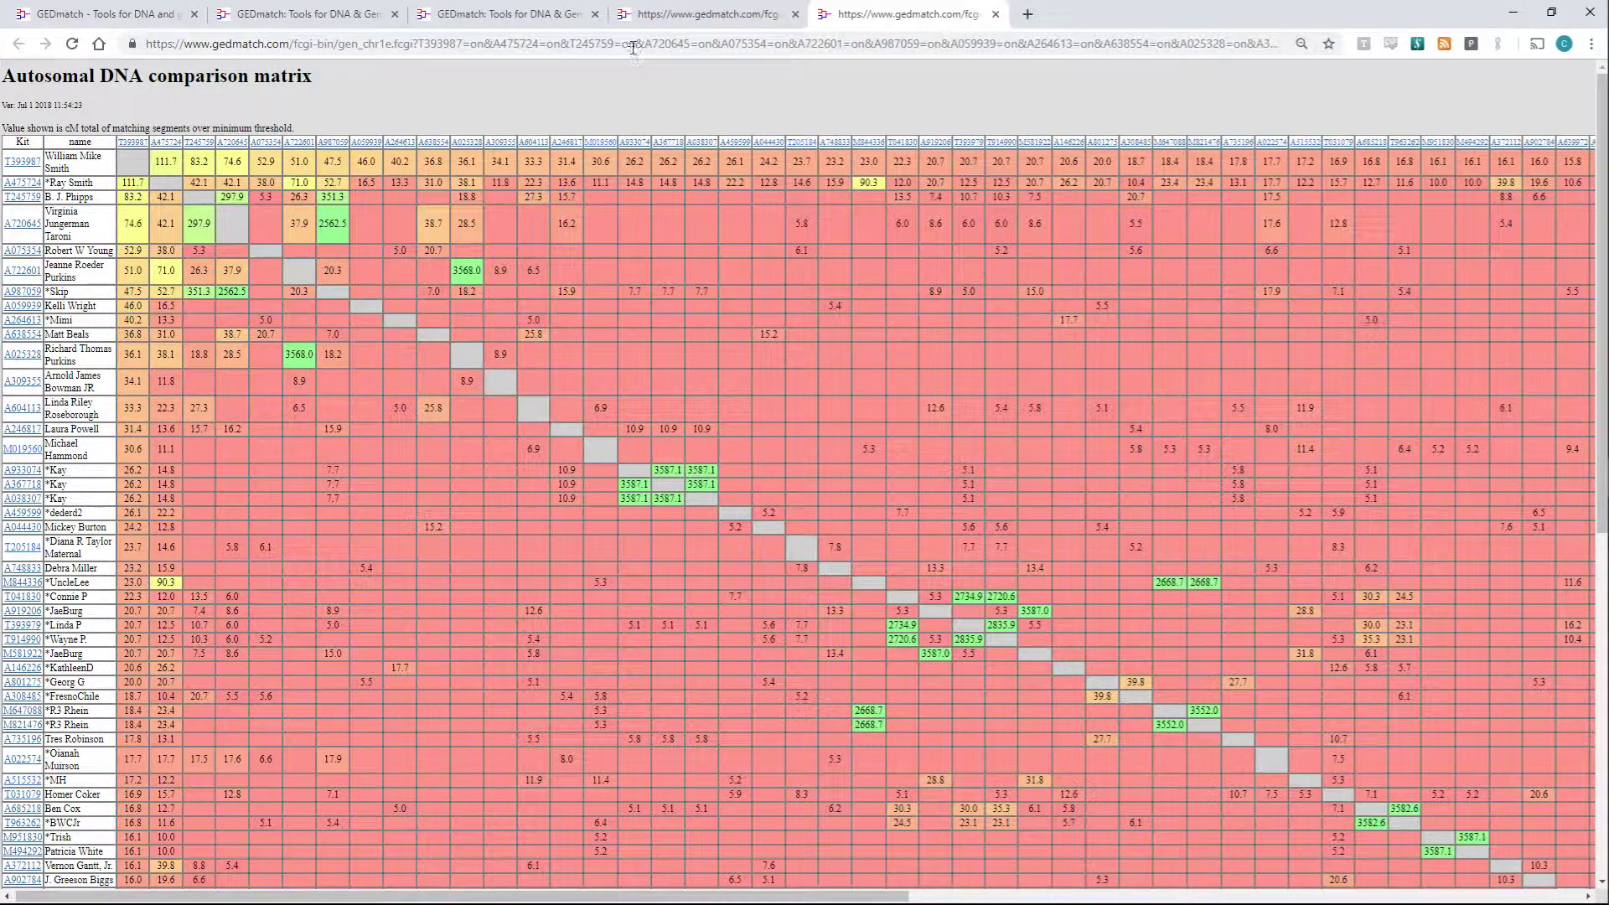
- From Visualization Options' Chromosome Browsers choices, generate the 2-D Chromosome Browser with Chr-Browse
{"action": "left_click", "coordinate": [650, 15]}
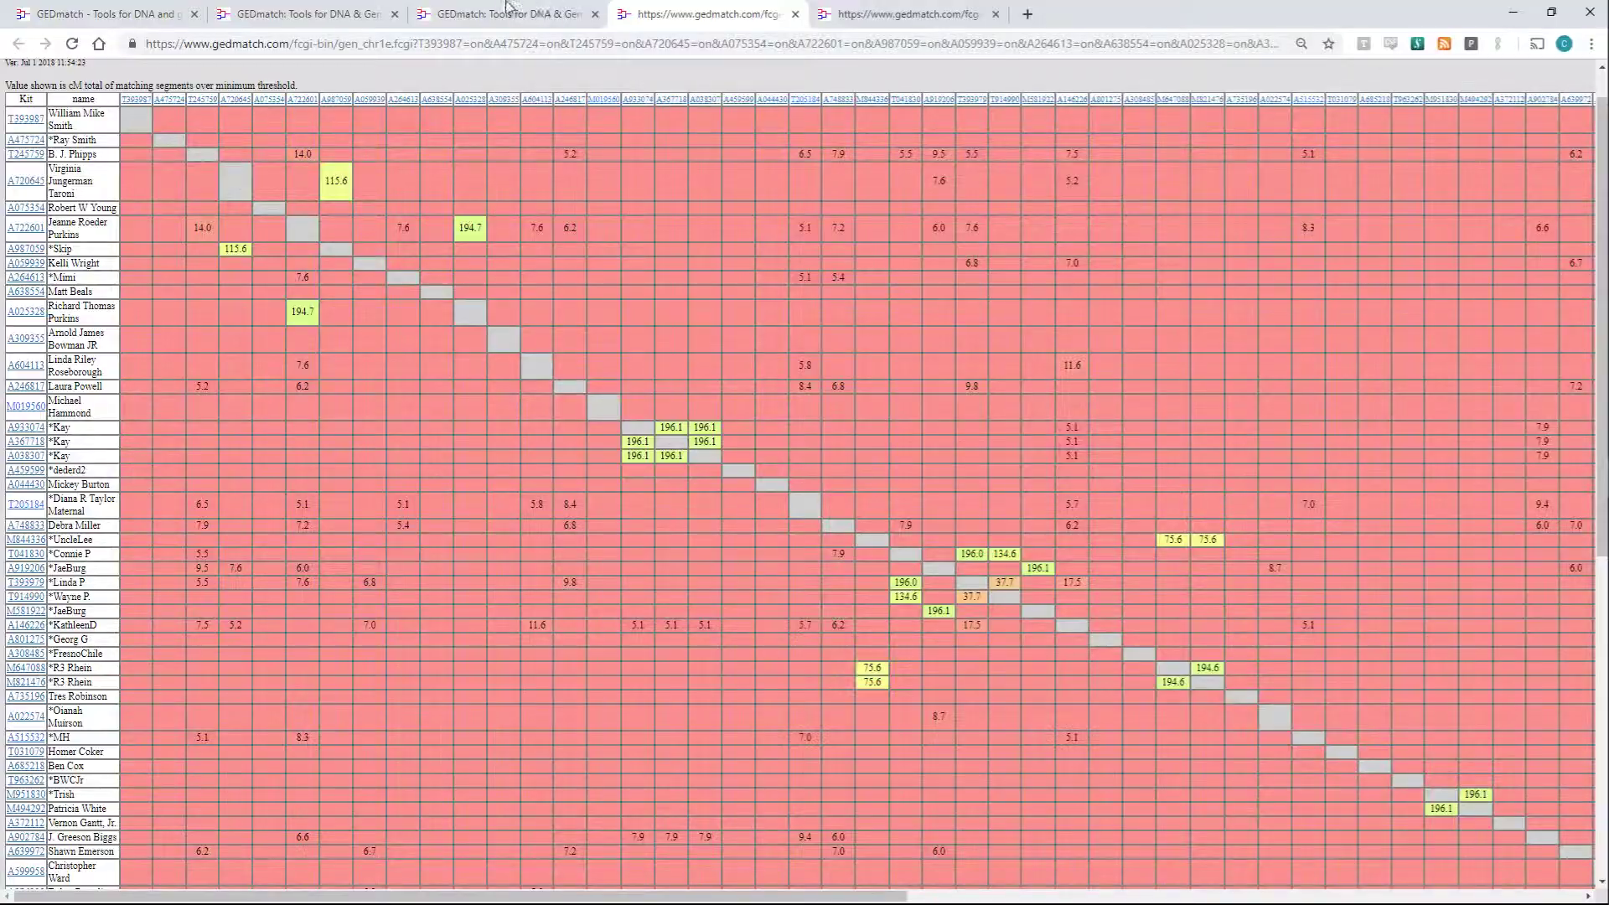
{"action": "left_click", "coordinate": [507, 7]}
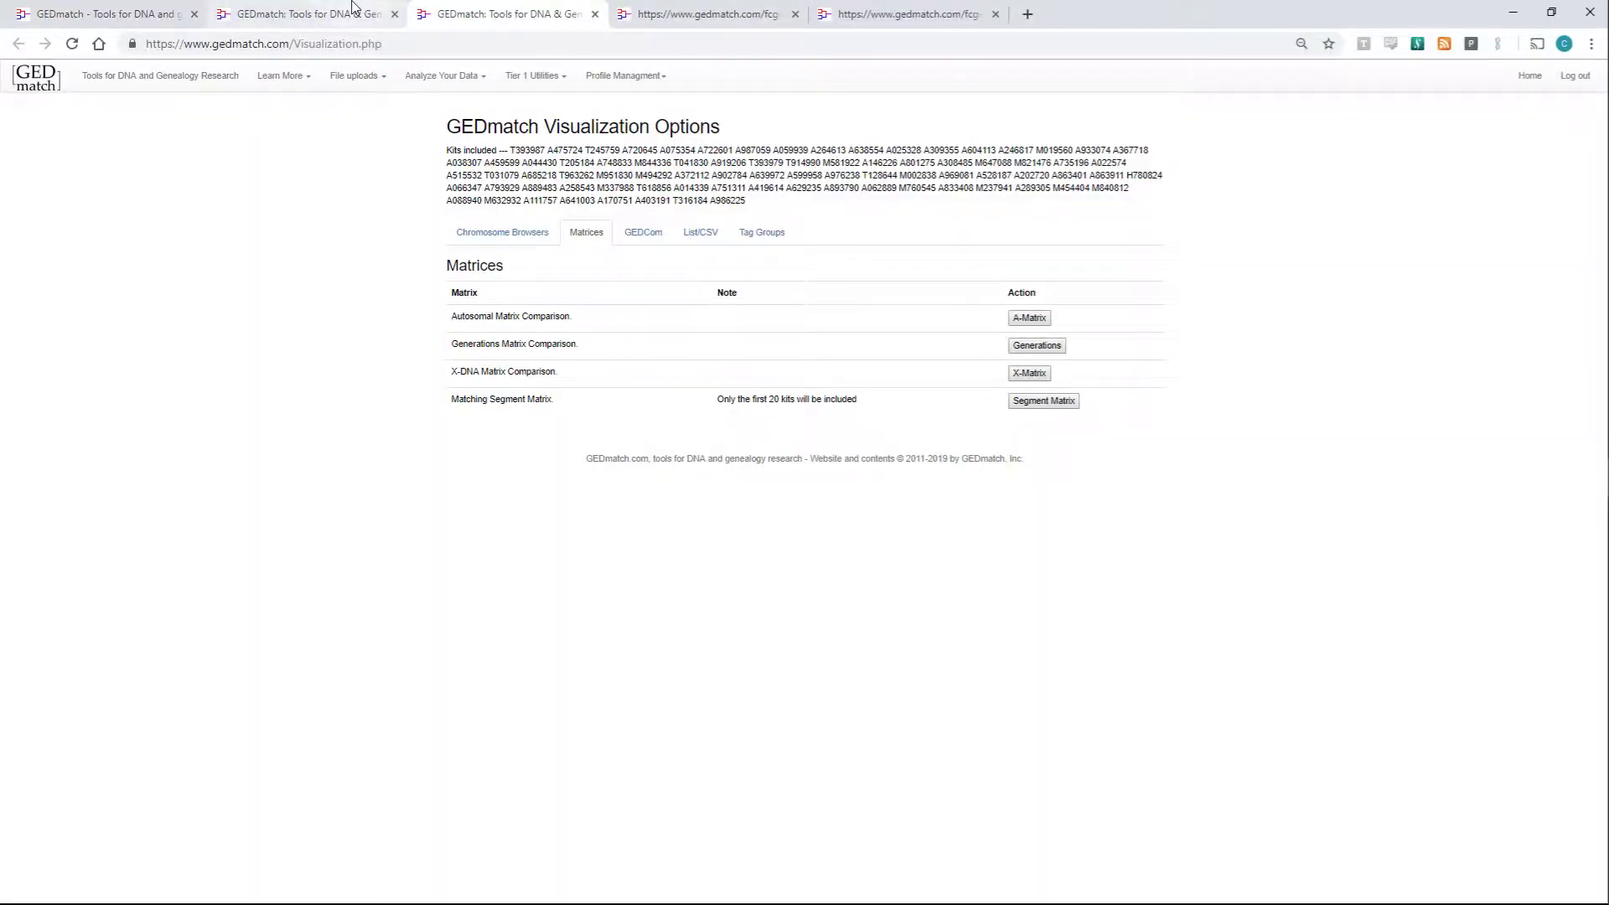
{"action": "left_click", "coordinate": [353, 7]}
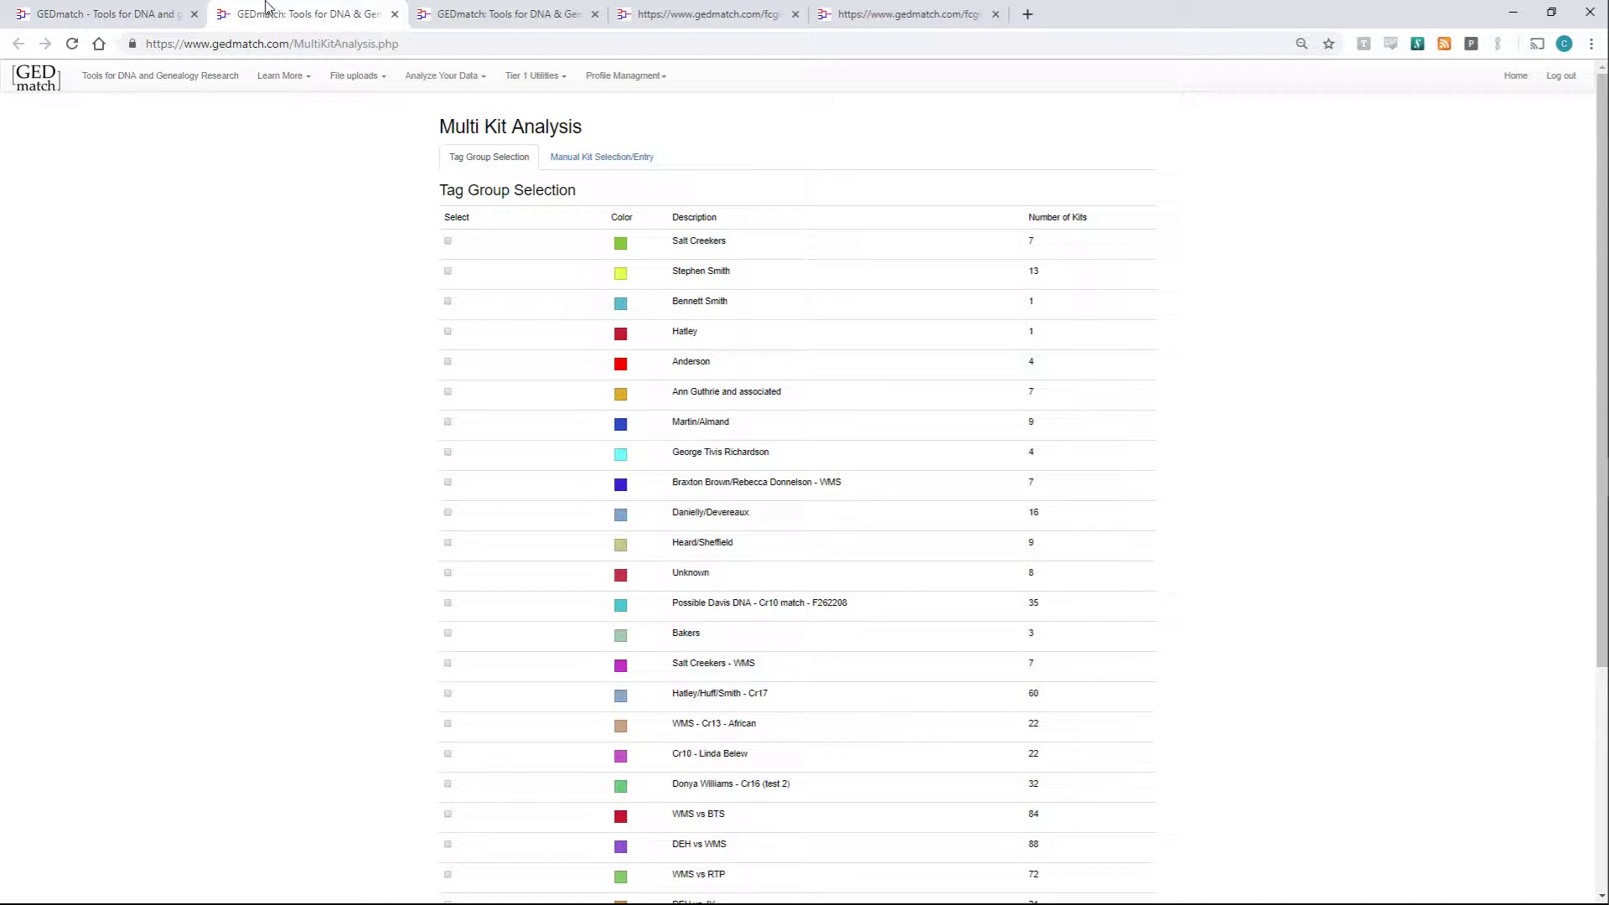
{"action": "left_click", "coordinate": [473, 15]}
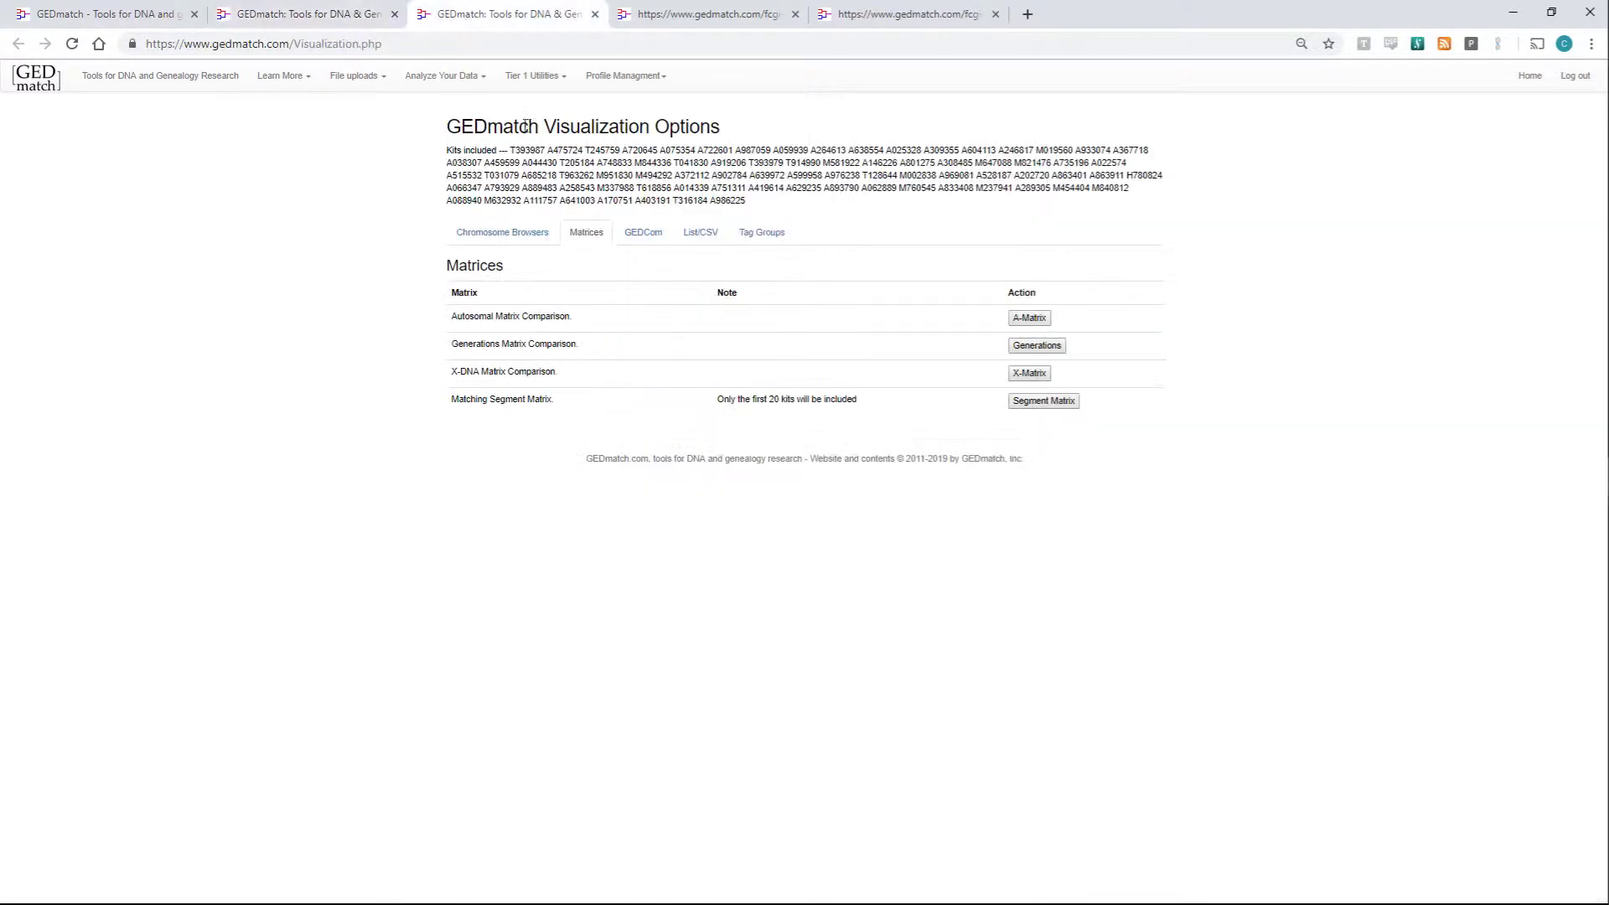
{"action": "left_click", "coordinate": [530, 226]}
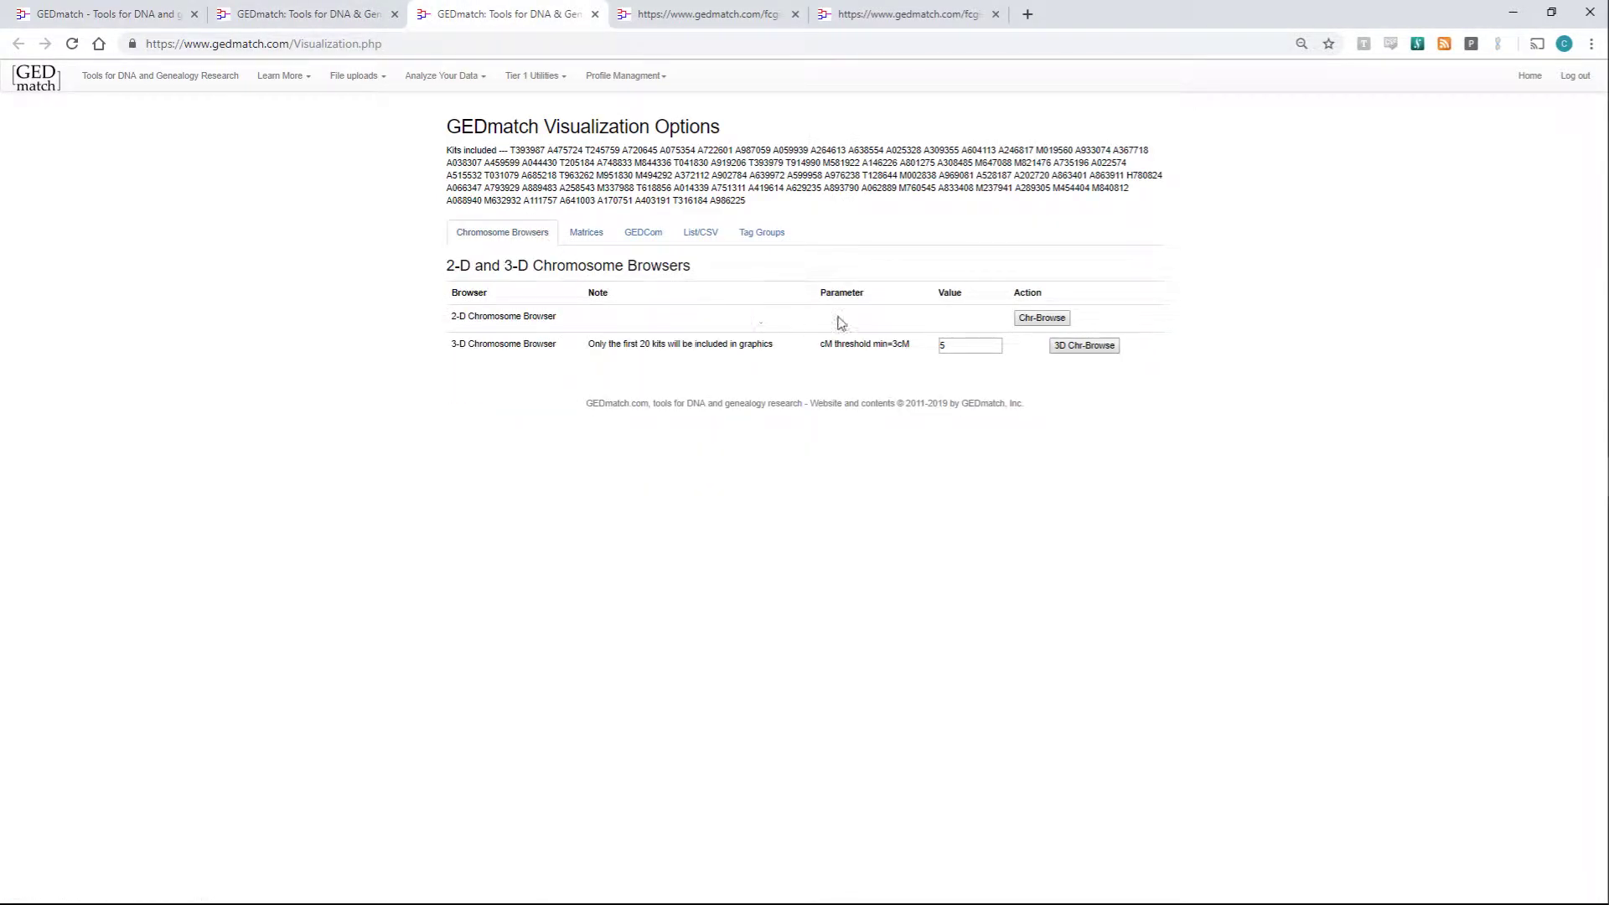
{"action": "left_click", "coordinate": [1041, 319]}
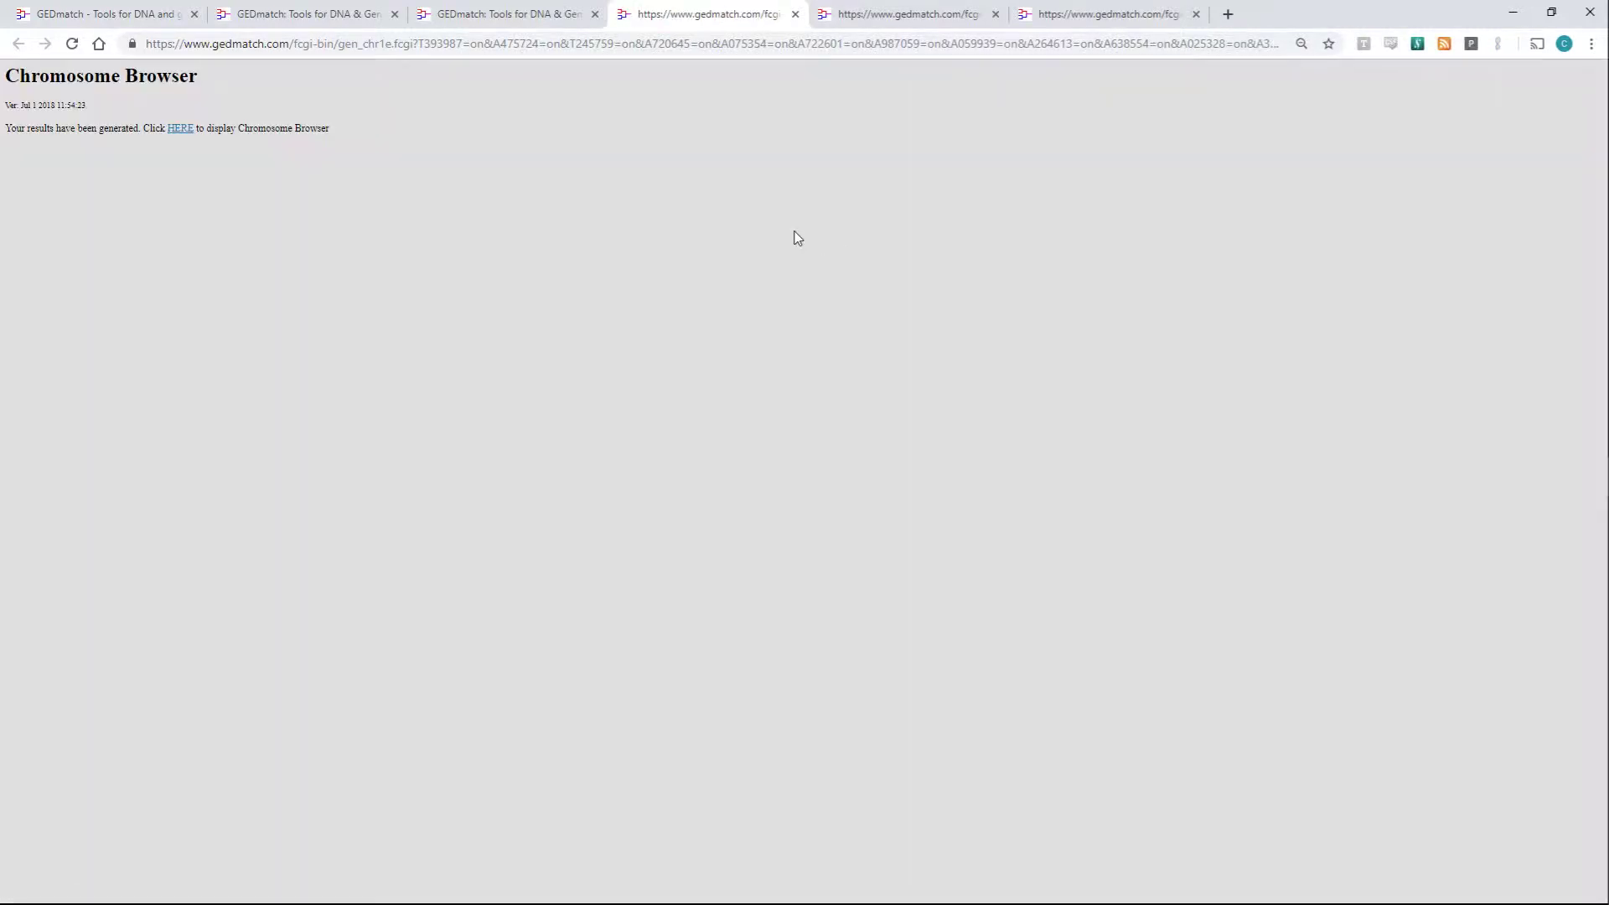
- Display the Chromosome Segment Matching results and scroll through the per-chromosome match tables
{"action": "left_click", "coordinate": [174, 134]}
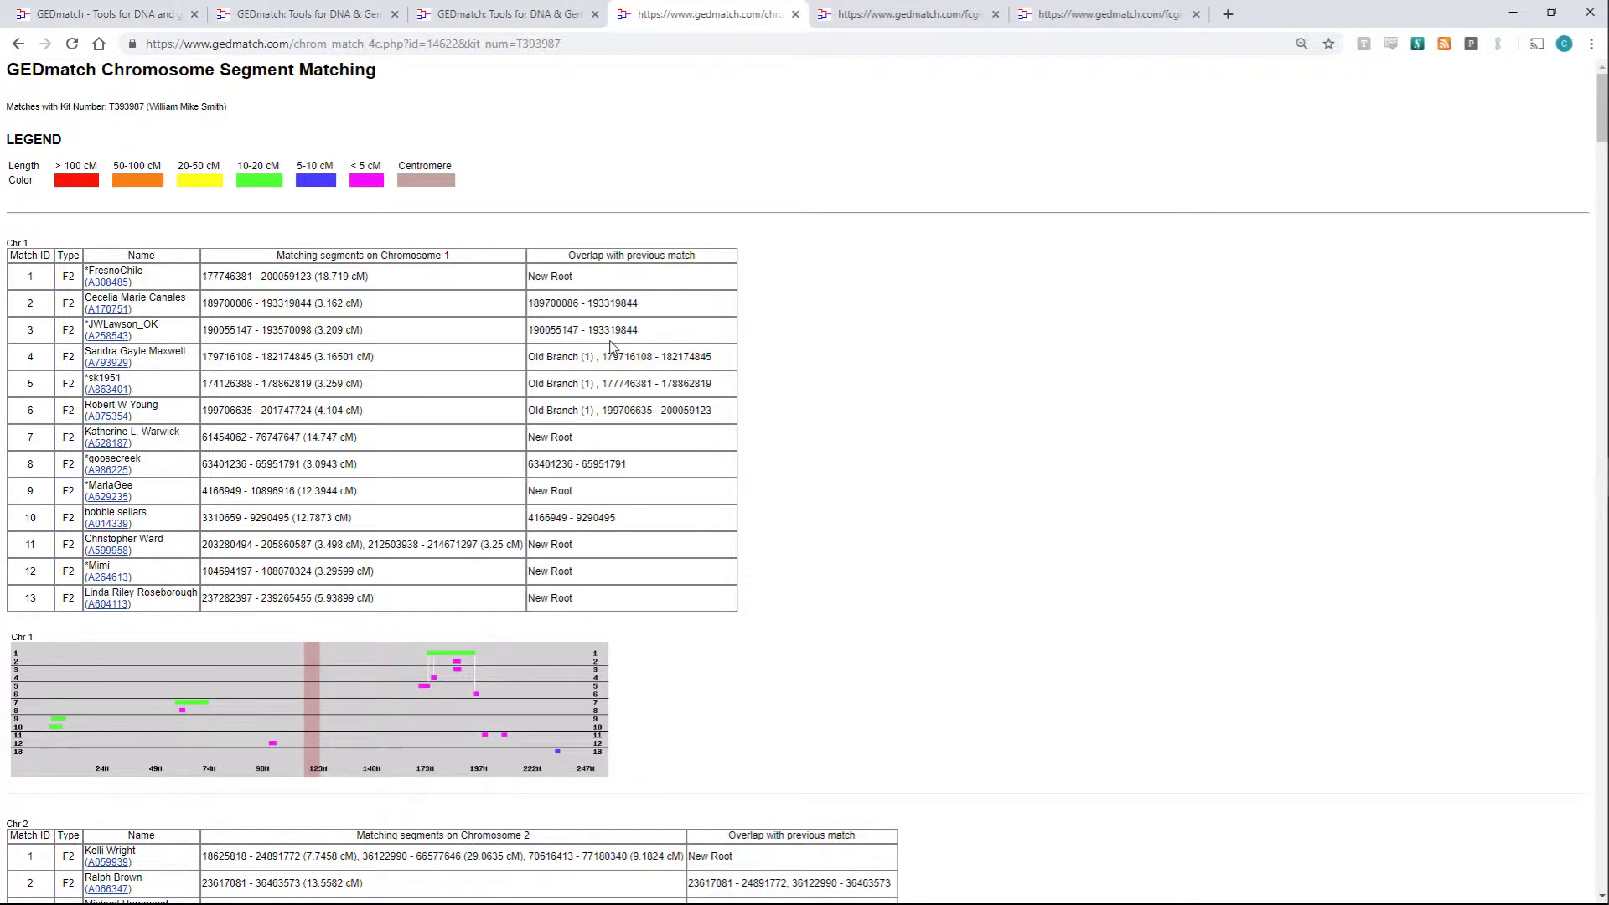
{"action": "scroll", "coordinate": [613, 347], "scroll_direction": "down", "scroll_amount": 3}
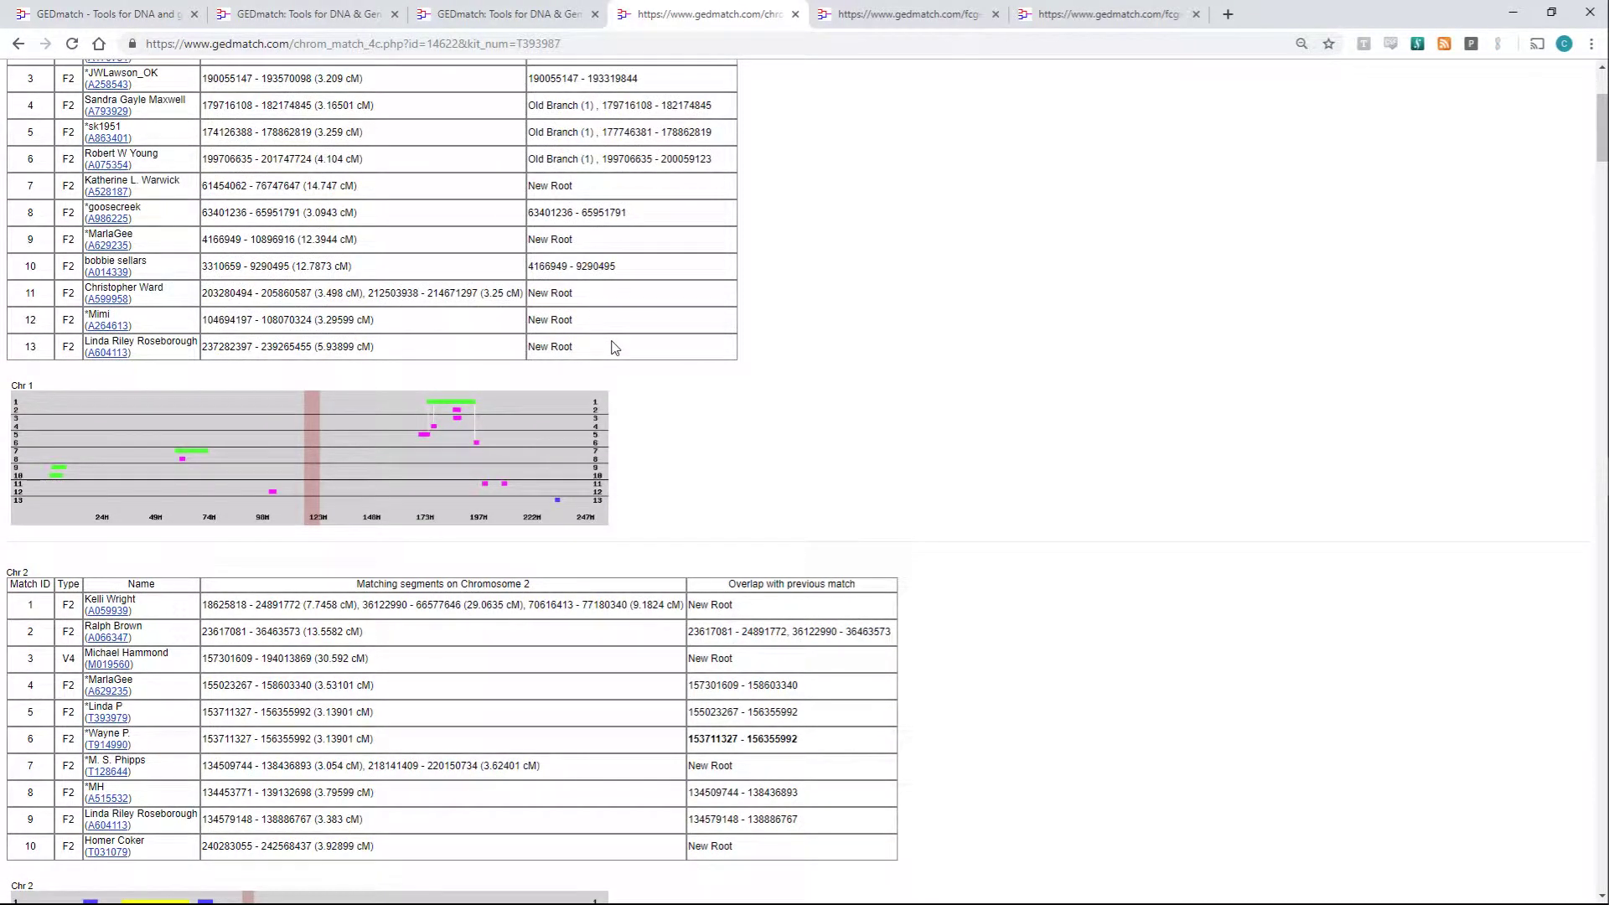
{"action": "scroll", "coordinate": [615, 347], "scroll_direction": "down", "scroll_amount": 3}
{"action": "scroll", "coordinate": [614, 347], "scroll_direction": "down", "scroll_amount": 2}
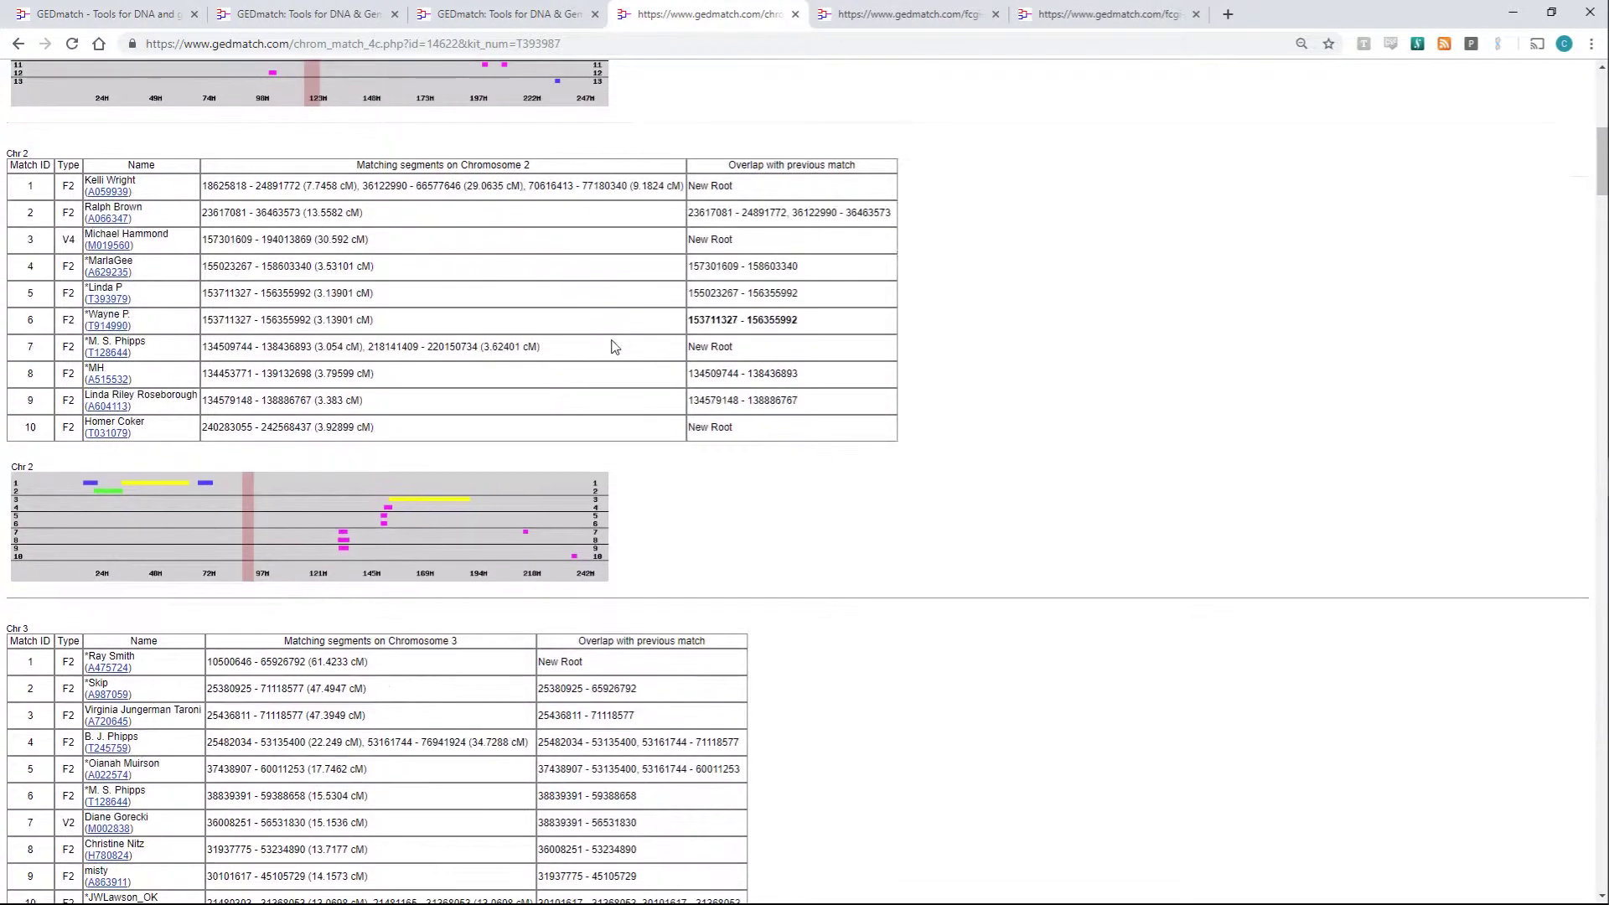
{"action": "scroll", "coordinate": [614, 347], "scroll_direction": "down", "scroll_amount": 12}
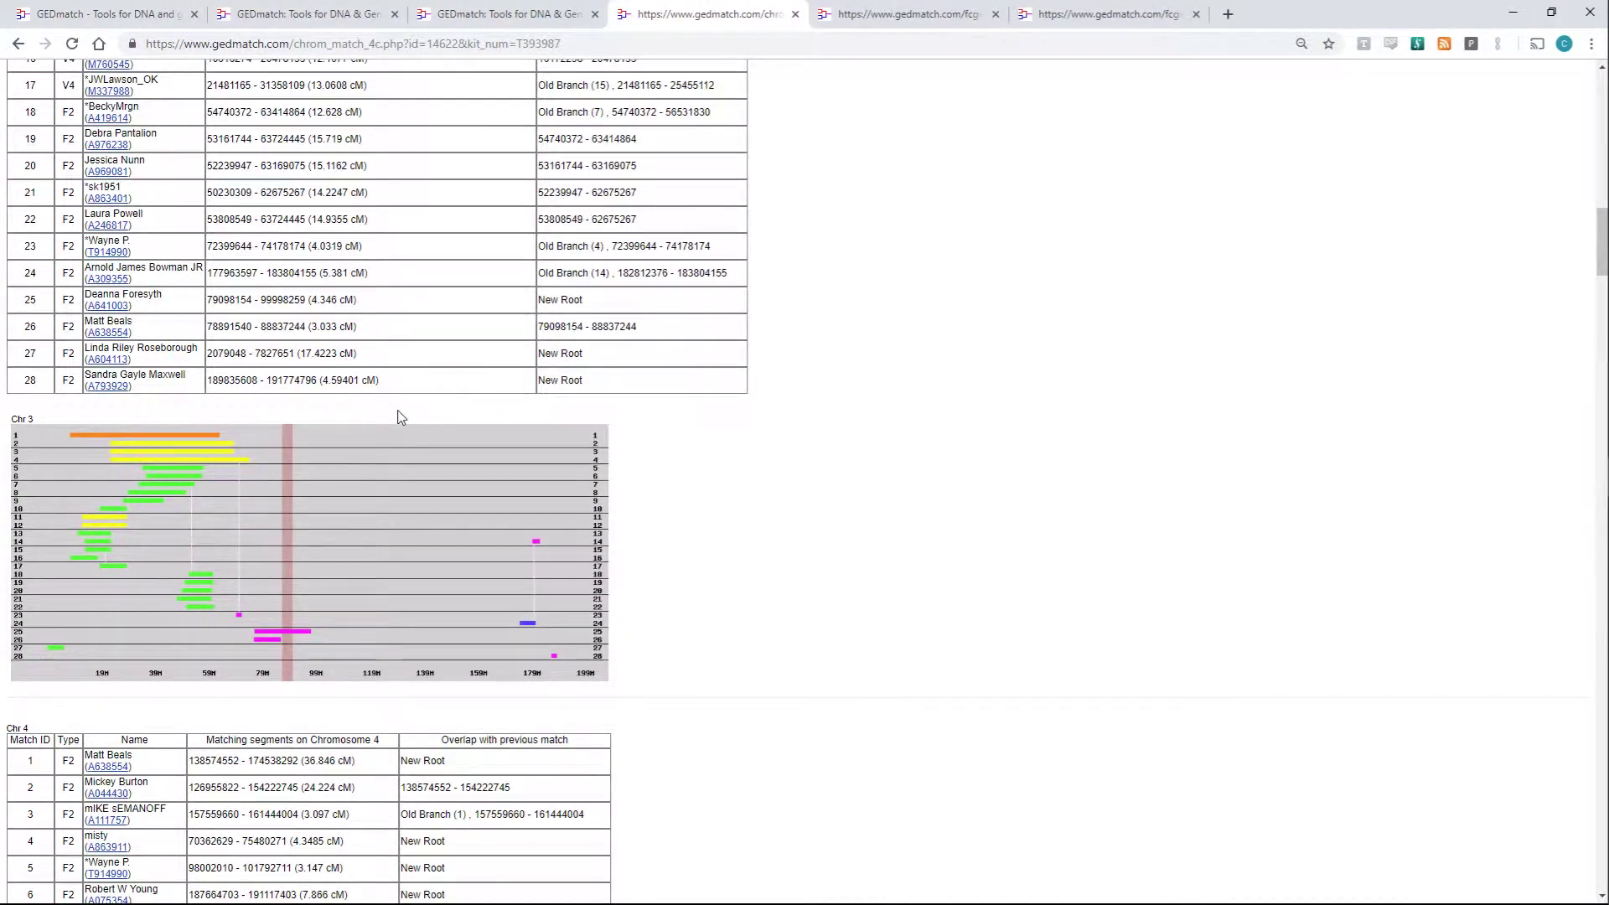
{"action": "scroll", "coordinate": [401, 418], "scroll_direction": "up", "scroll_amount": 1}
{"action": "scroll", "coordinate": [401, 418], "scroll_direction": "up", "scroll_amount": 2}
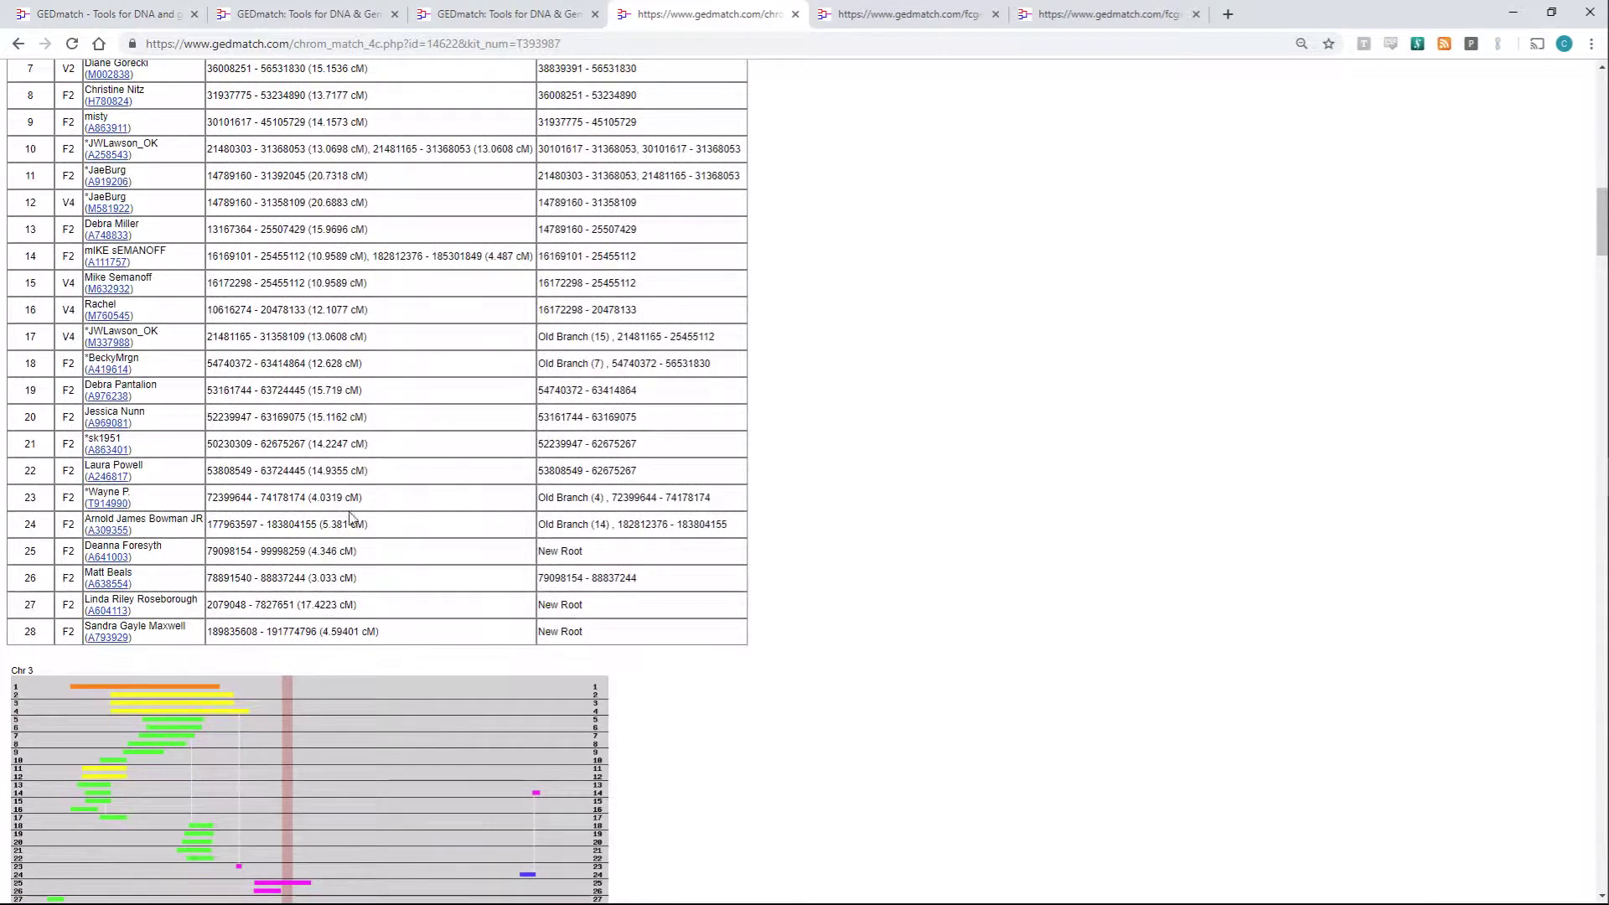
{"action": "scroll", "coordinate": [176, 687], "scroll_direction": "up", "scroll_amount": 3}
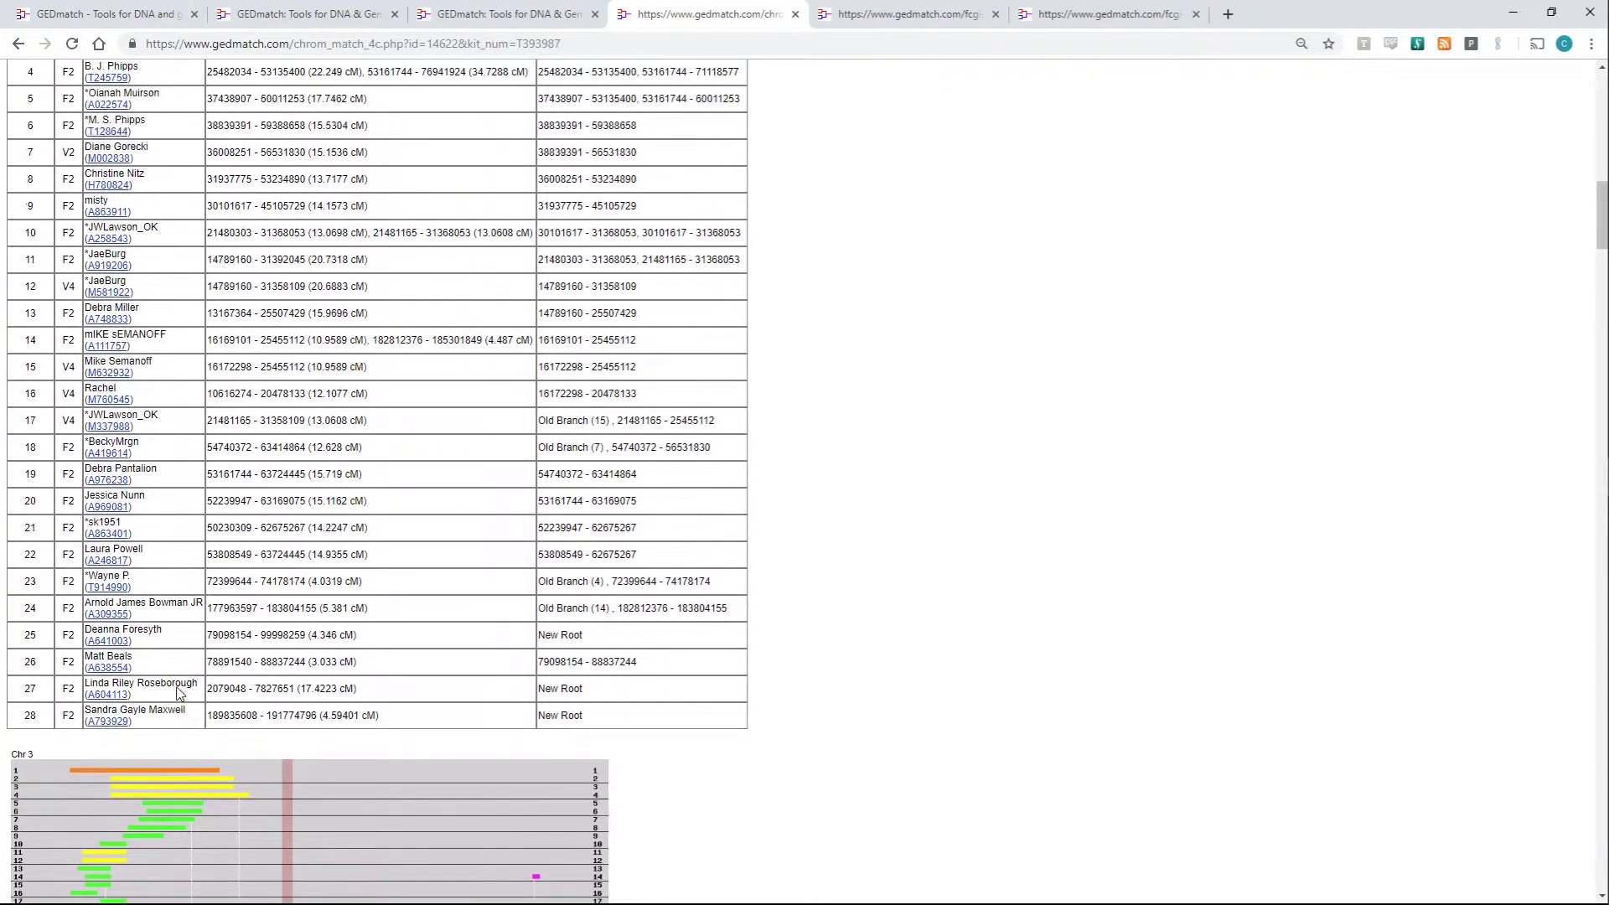
{"action": "scroll", "coordinate": [177, 692], "scroll_direction": "down", "scroll_amount": 3}
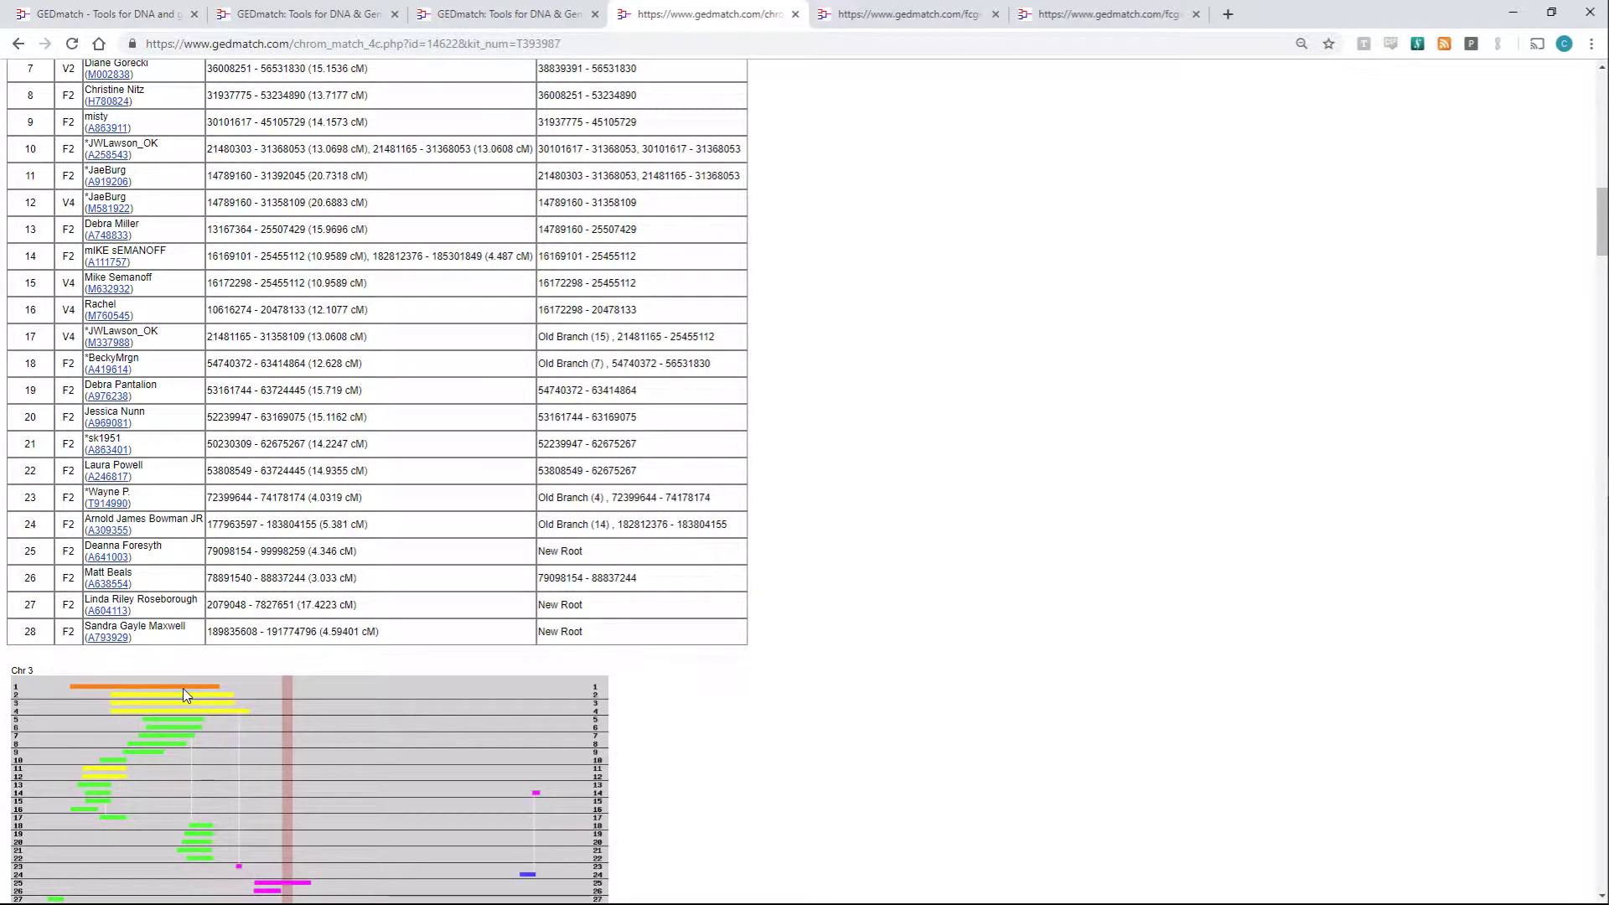
{"action": "scroll", "coordinate": [184, 687], "scroll_direction": "down", "scroll_amount": 1}
{"action": "scroll", "coordinate": [184, 691], "scroll_direction": "up", "scroll_amount": 2}
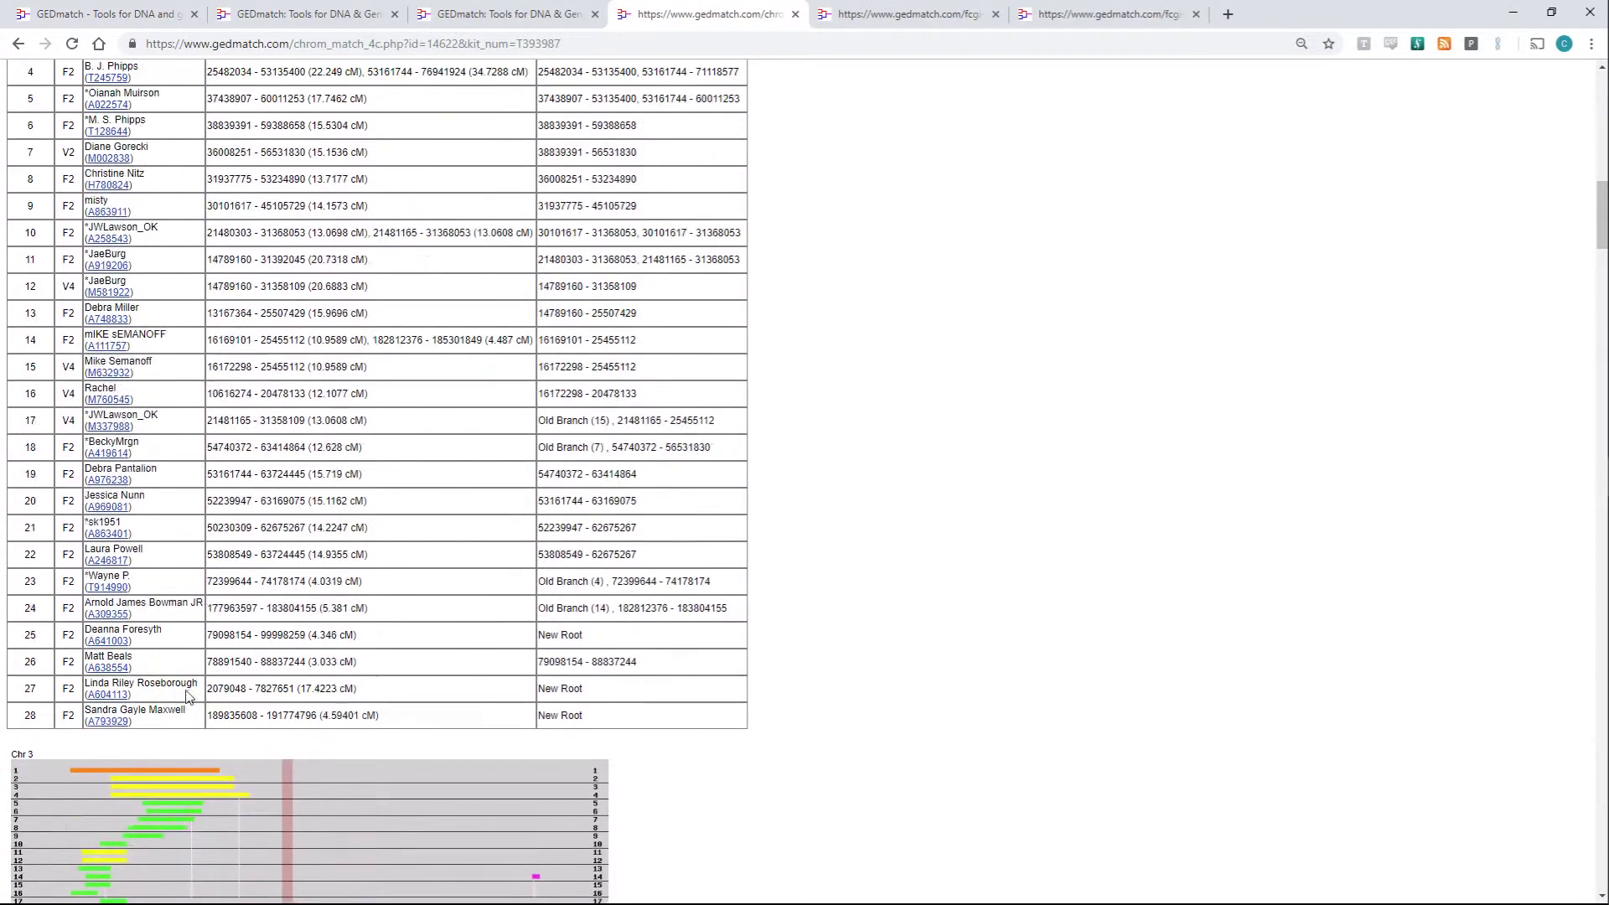
{"action": "scroll", "coordinate": [193, 664], "scroll_direction": "up", "scroll_amount": 3}
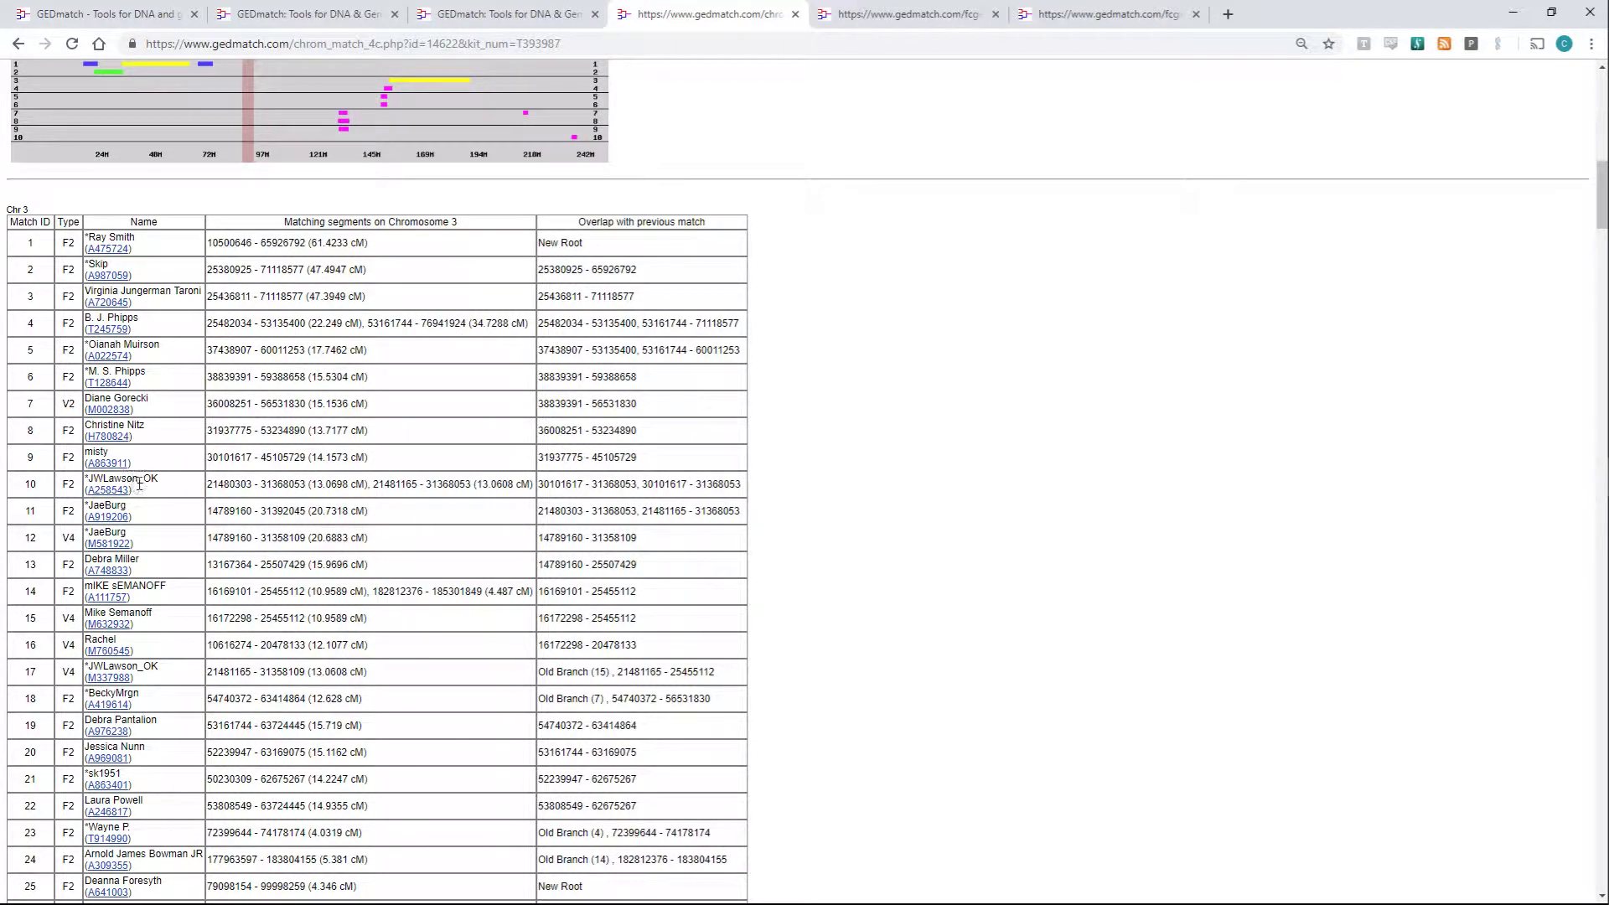
- Select the name of the row 10 match in the Chromosome 3 table
{"action": "triple_click", "coordinate": [139, 480]}
{"action": "left_click", "coordinate": [163, 497]}
{"action": "scroll", "coordinate": [185, 537], "scroll_direction": "down", "scroll_amount": 2}
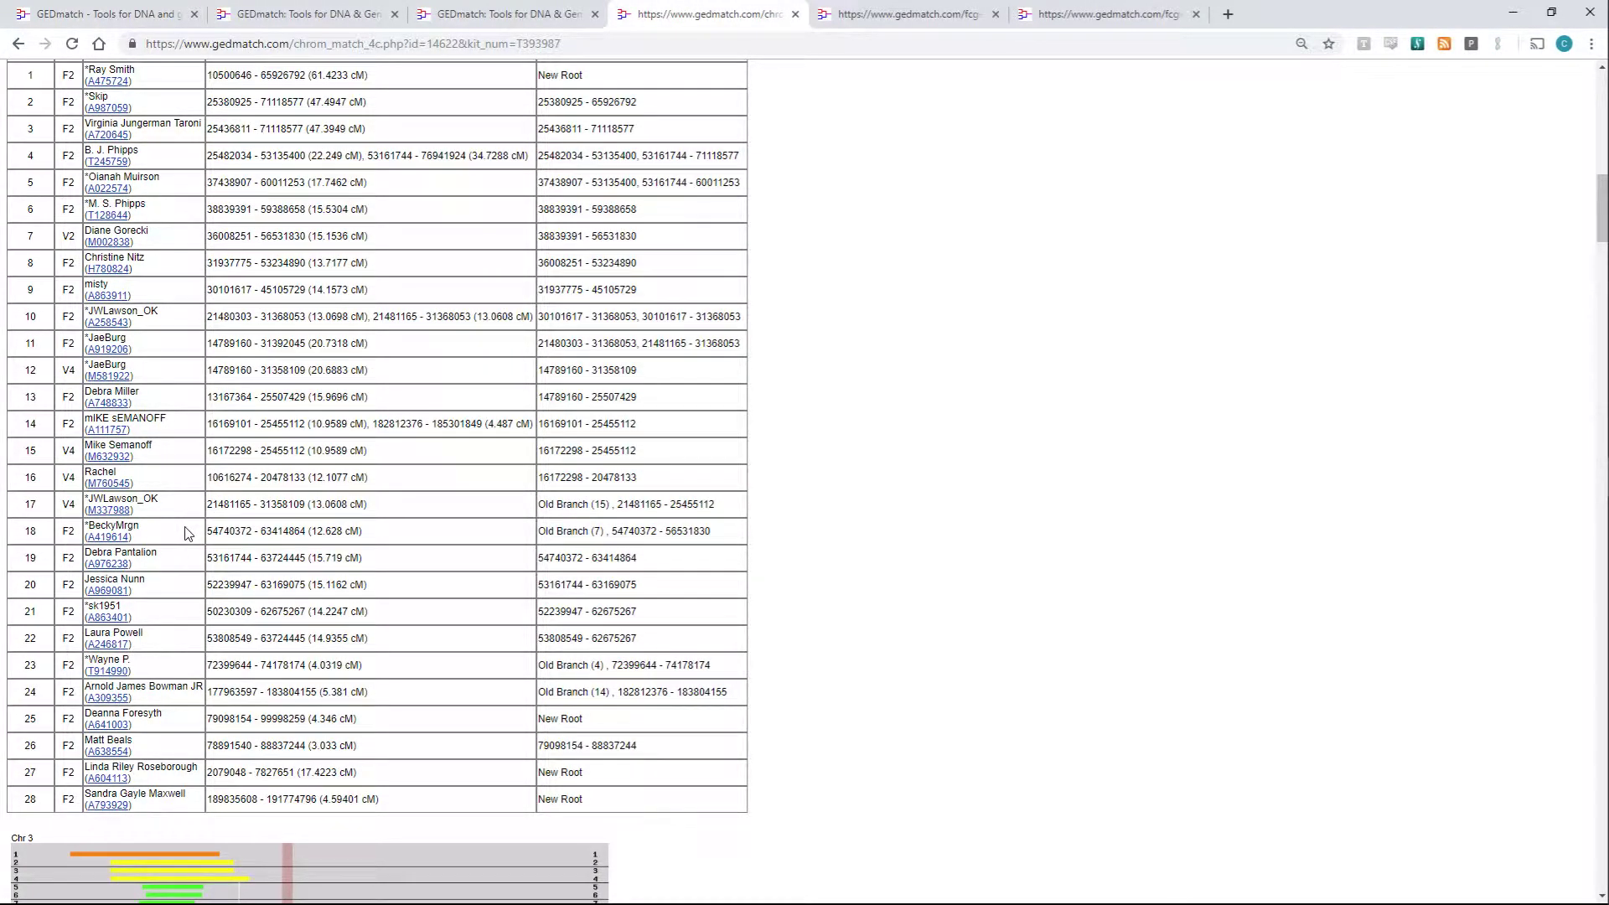
{"action": "scroll", "coordinate": [187, 533], "scroll_direction": "up", "scroll_amount": 1}
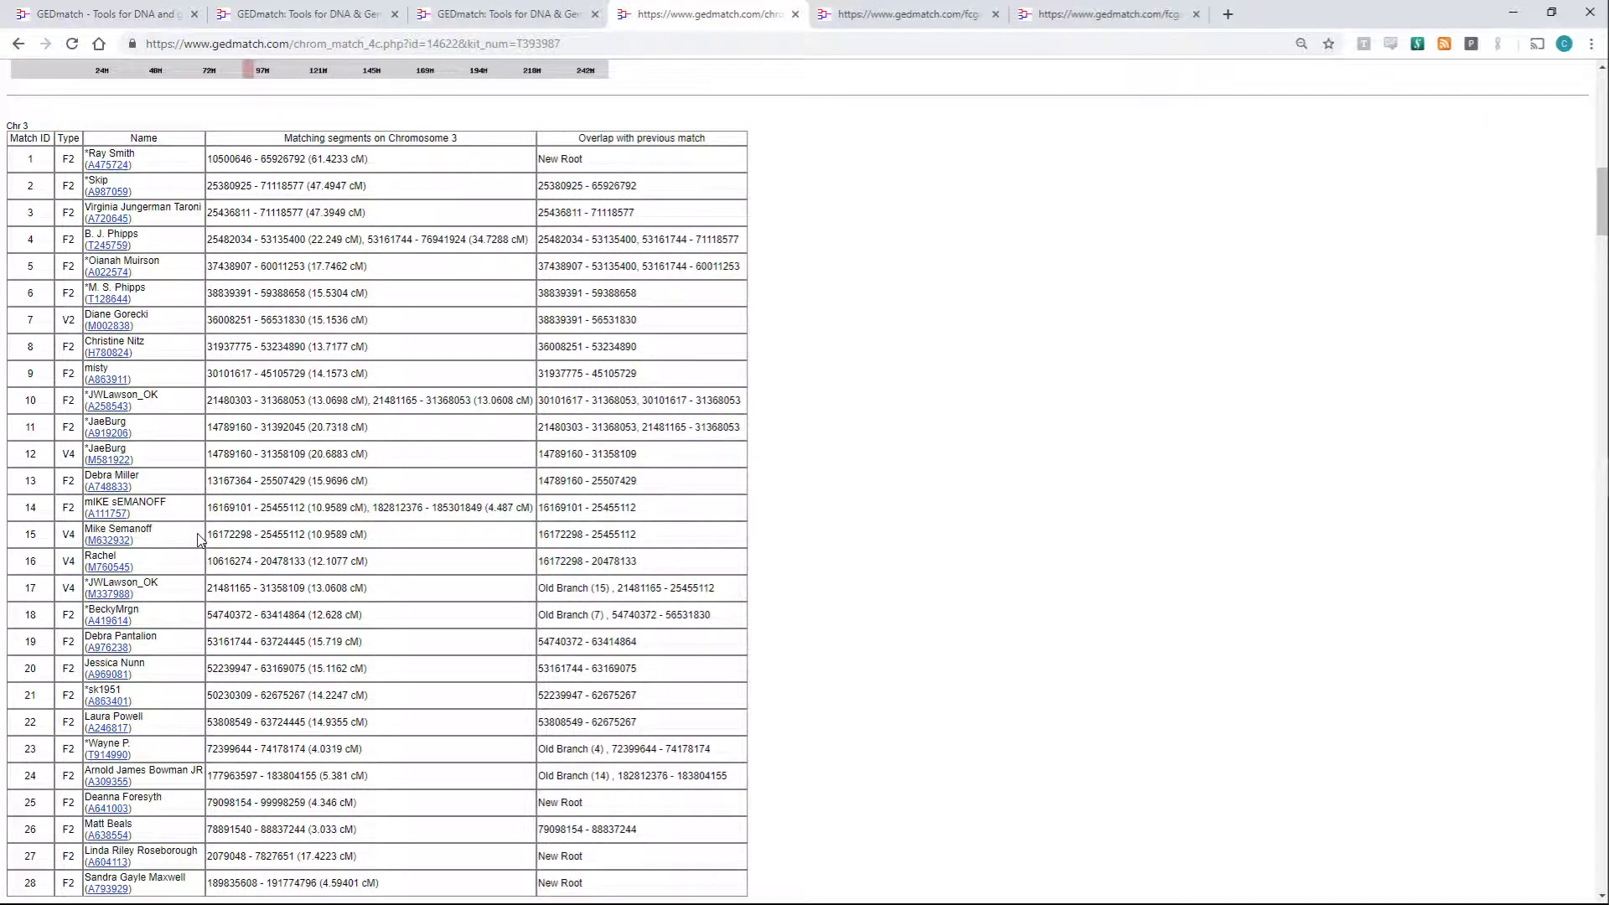
{"action": "scroll", "coordinate": [200, 539], "scroll_direction": "down", "scroll_amount": 2}
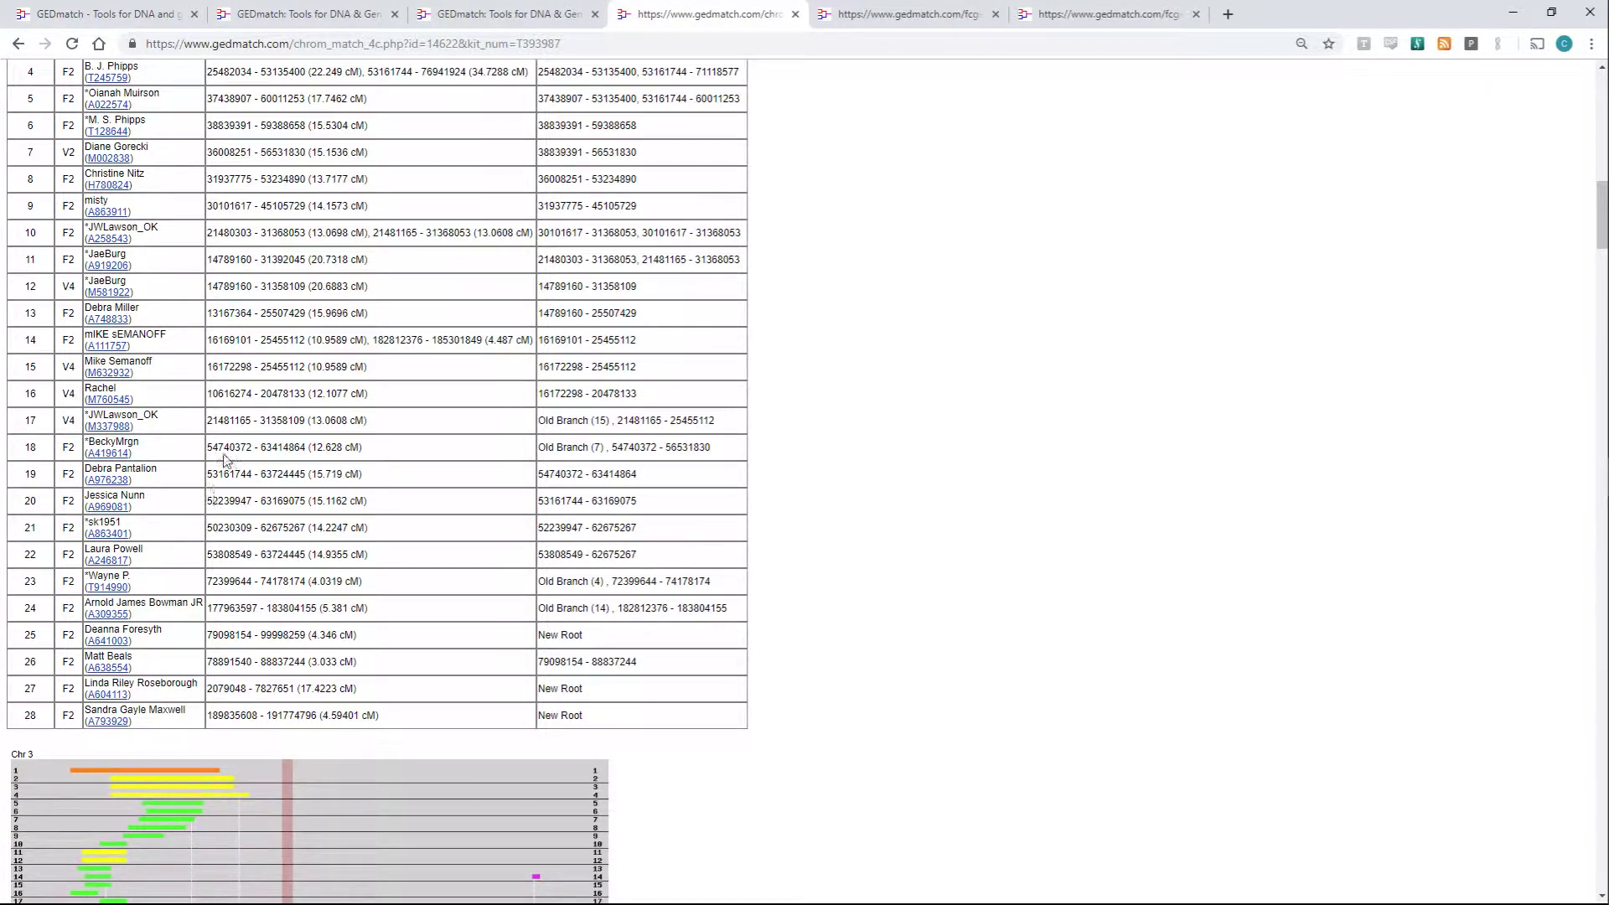
{"action": "scroll", "coordinate": [270, 369], "scroll_direction": "down", "scroll_amount": 3}
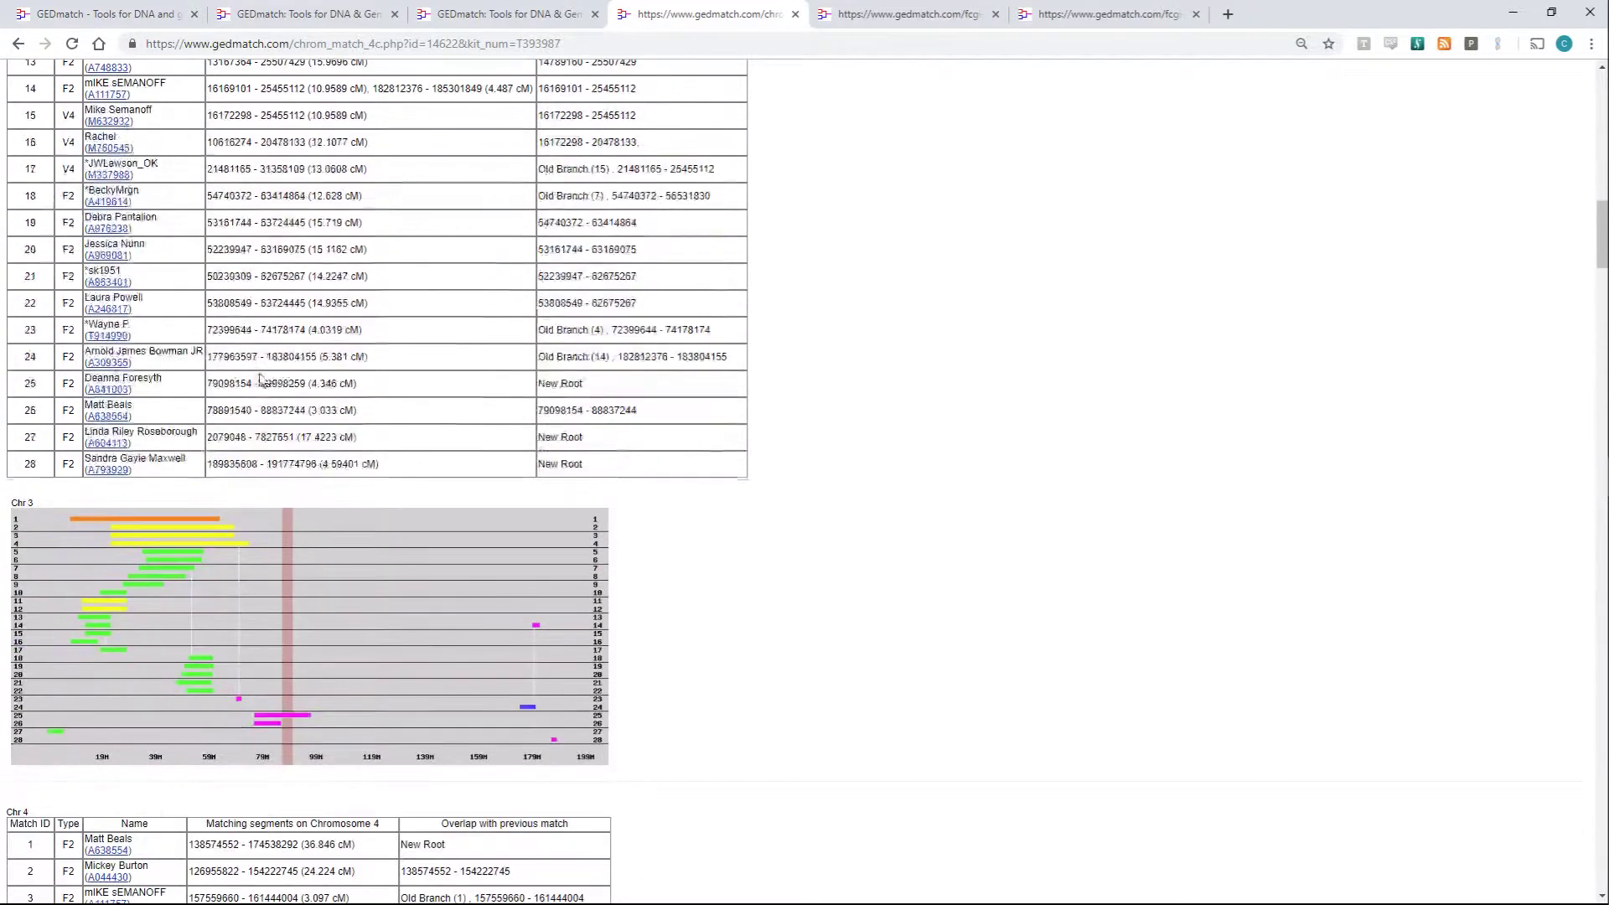
{"action": "scroll", "coordinate": [260, 377], "scroll_direction": "up", "scroll_amount": 3}
{"action": "scroll", "coordinate": [256, 381], "scroll_direction": "up", "scroll_amount": 1}
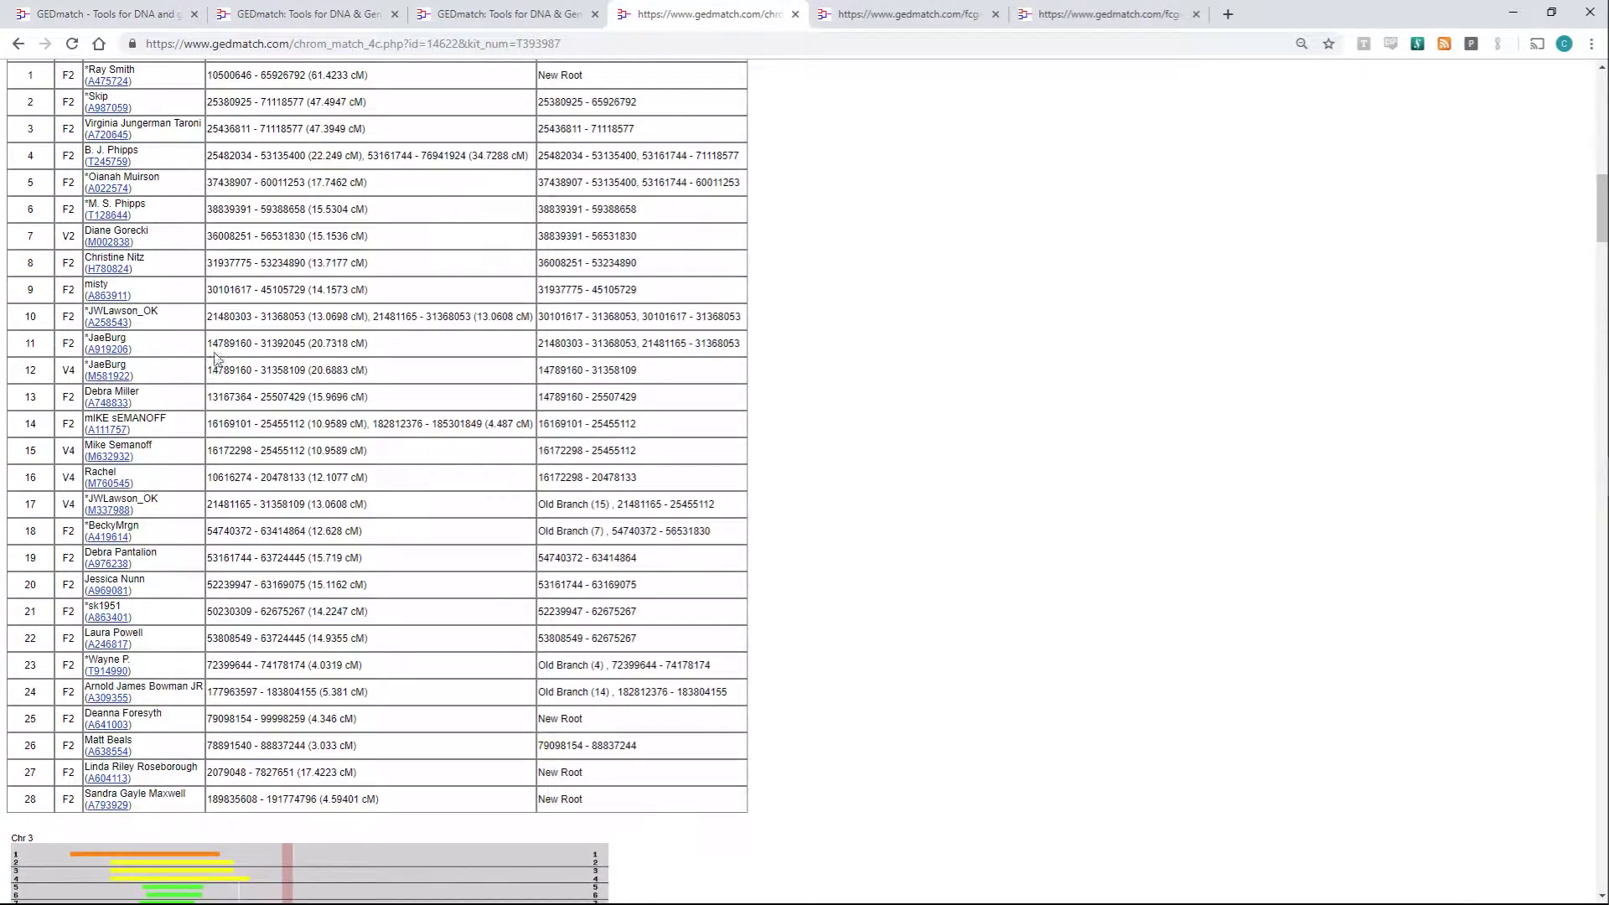
{"action": "double_click", "coordinate": [148, 312]}
{"action": "scroll", "coordinate": [238, 419], "scroll_direction": "down", "scroll_amount": 7}
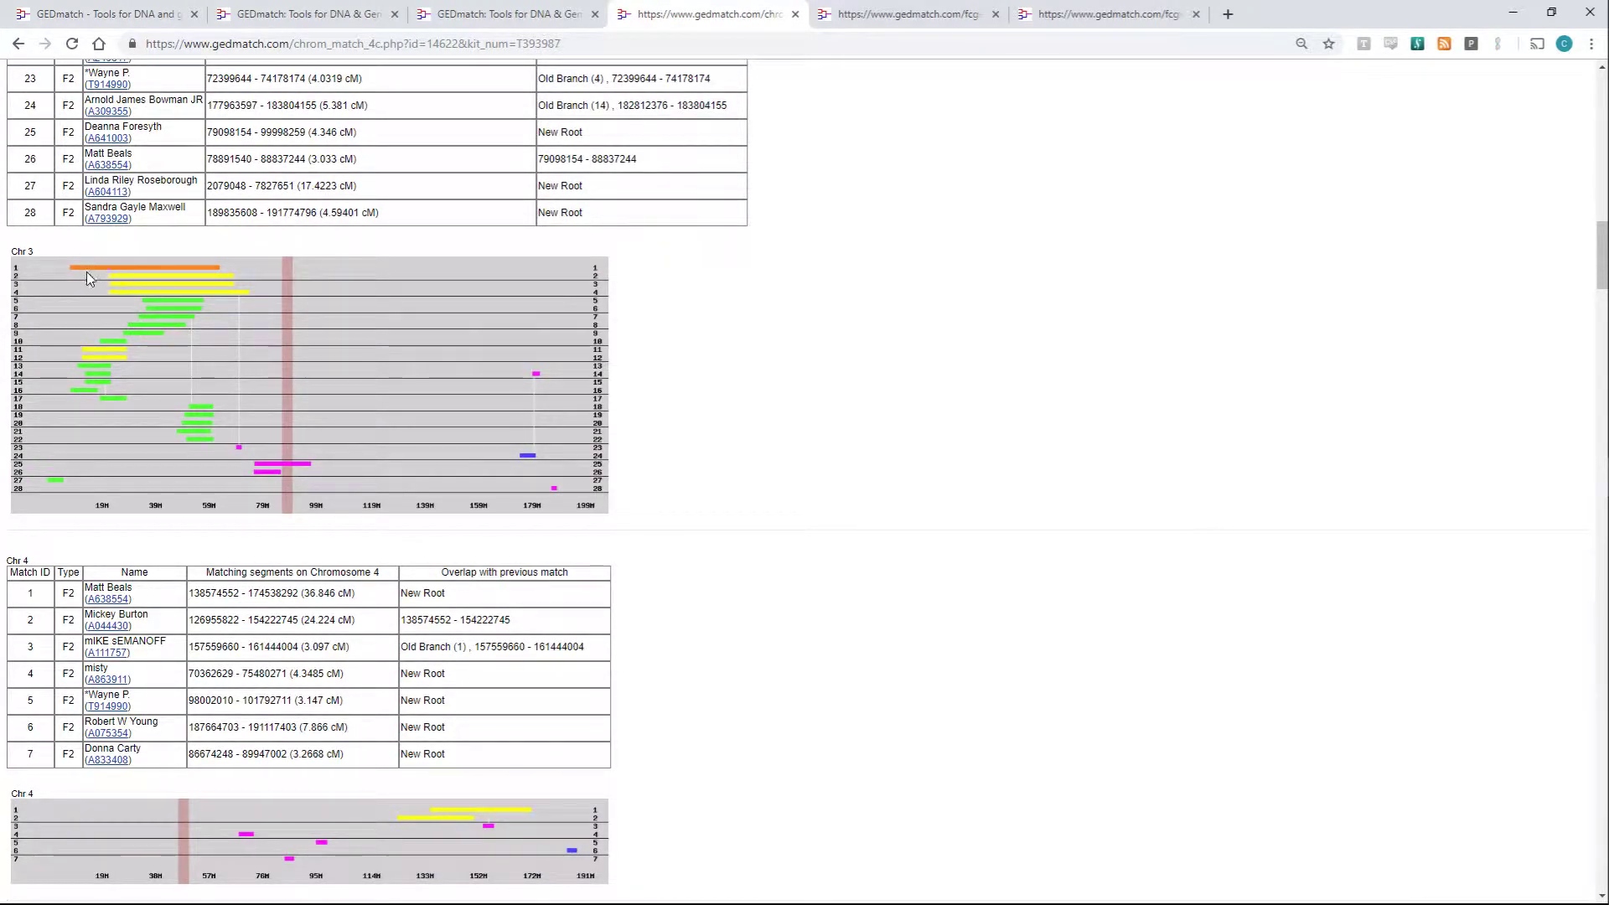
{"action": "scroll", "coordinate": [87, 272], "scroll_direction": "up", "scroll_amount": 8}
{"action": "scroll", "coordinate": [107, 289], "scroll_direction": "up", "scroll_amount": 2}
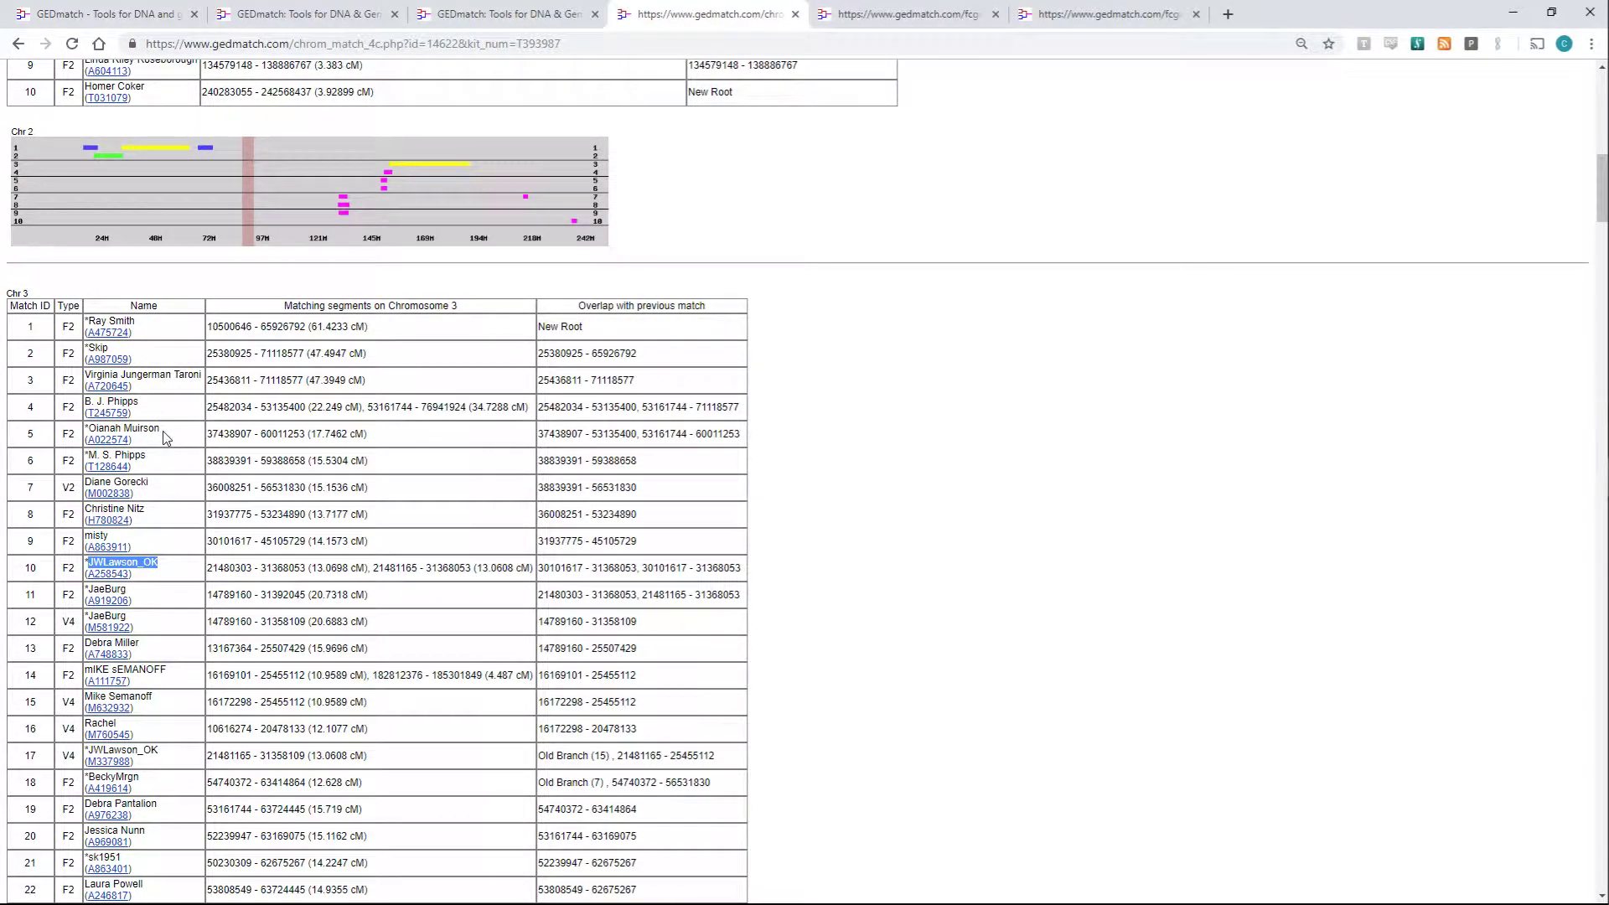
- Find the selected match name on the page, cycling through its 4 occurrences back to Chr 1
{"action": "key", "text": "ctrl+f"}
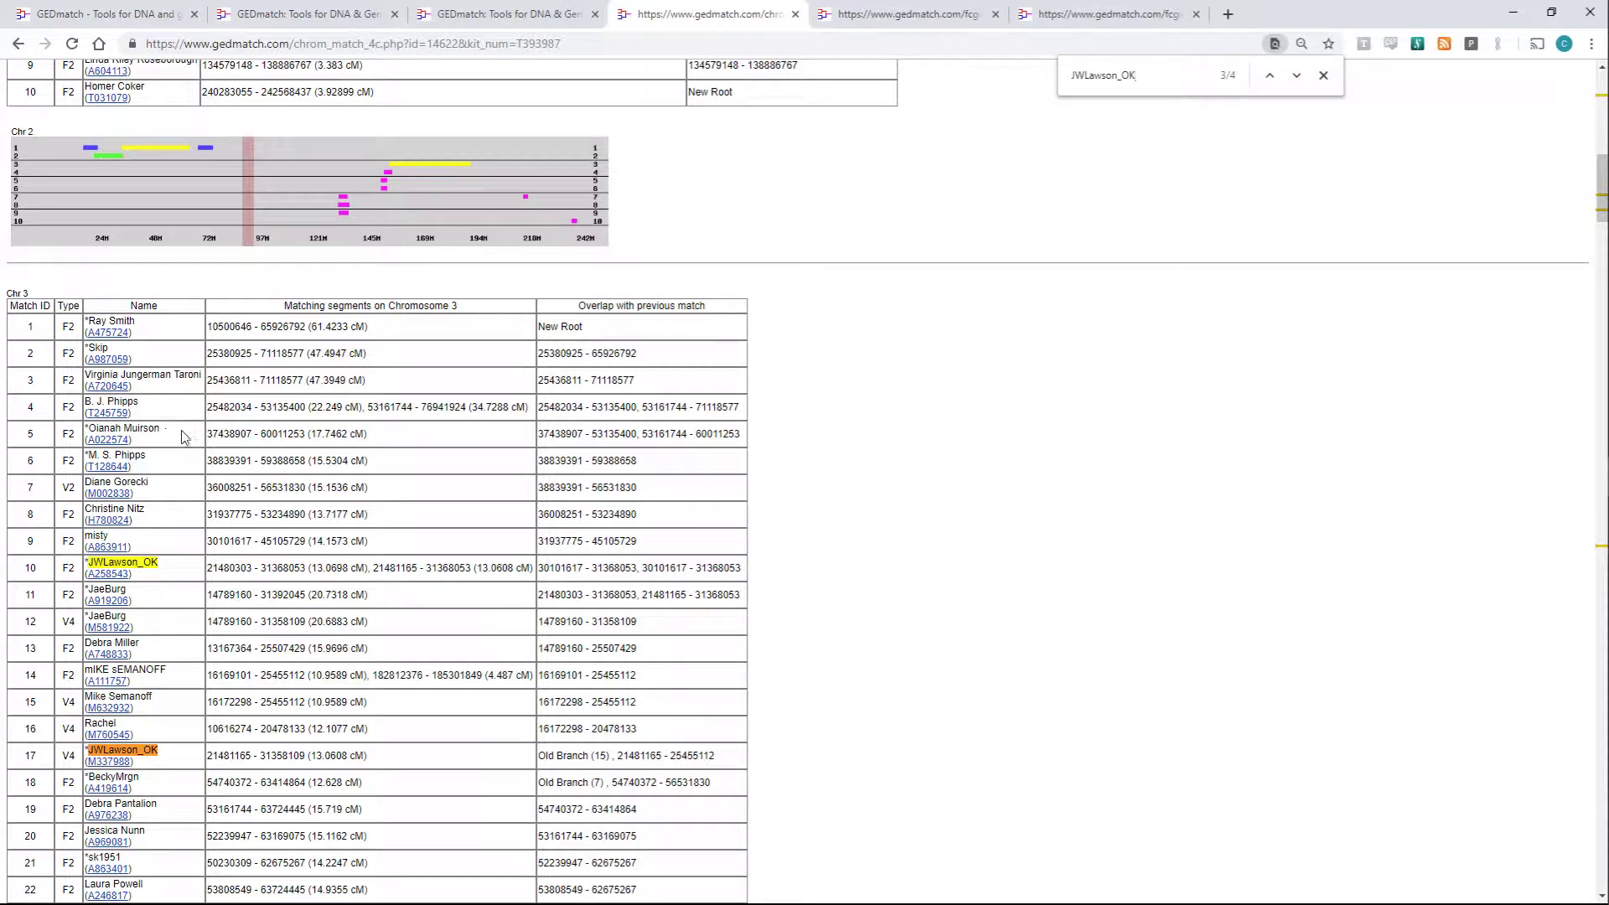
{"action": "key", "text": "Return"}
{"action": "key", "text": "Return"}
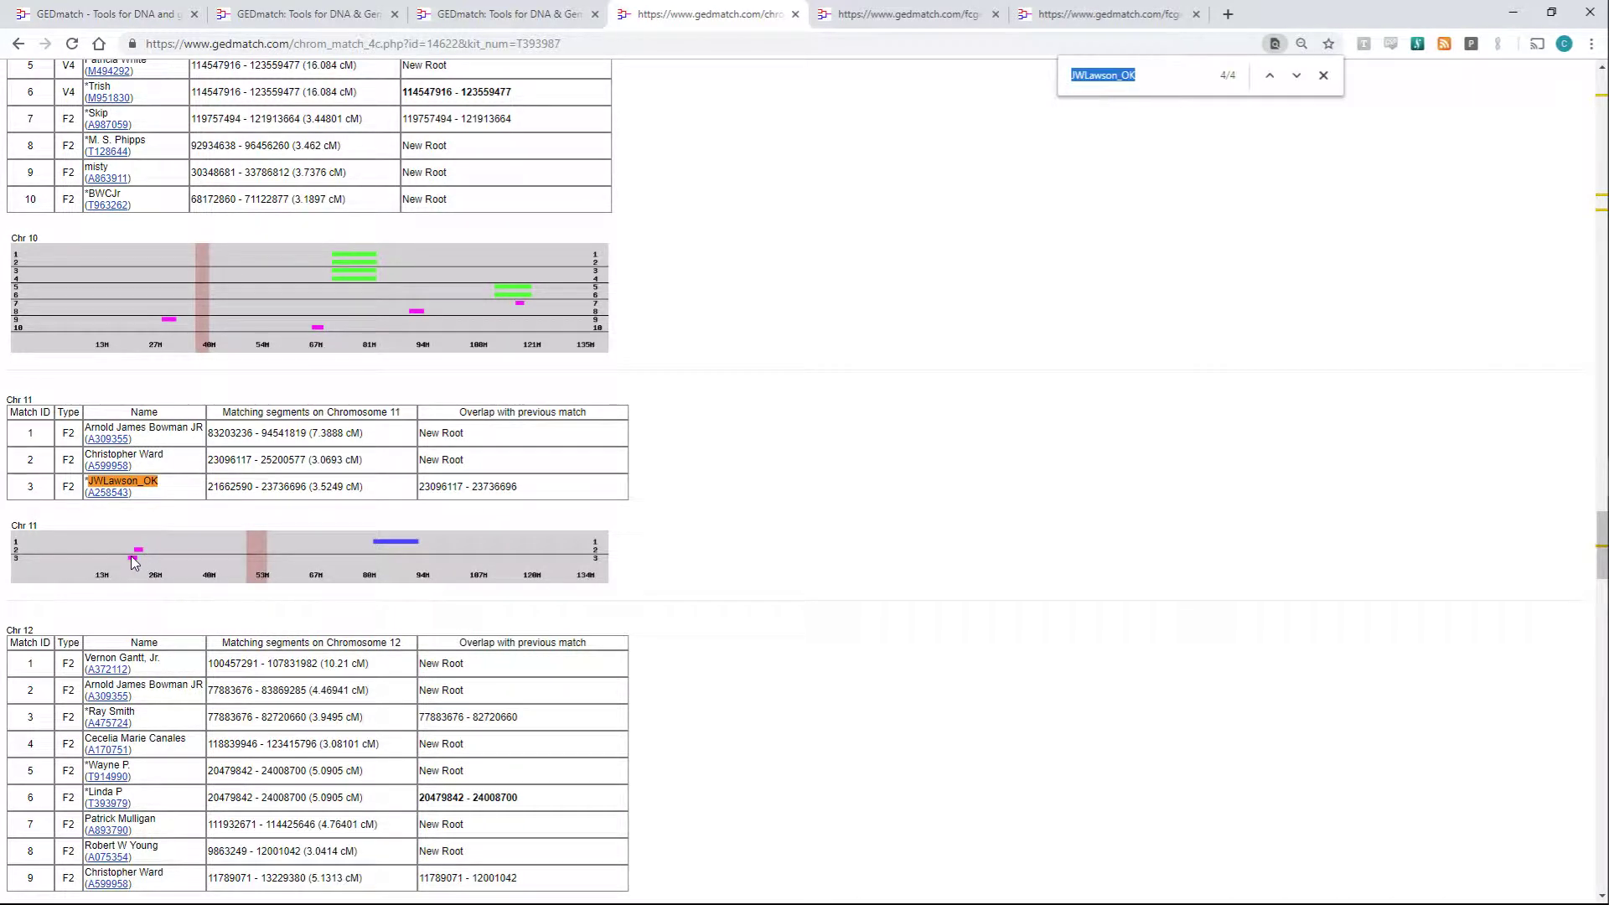
{"action": "key", "text": "Return"}
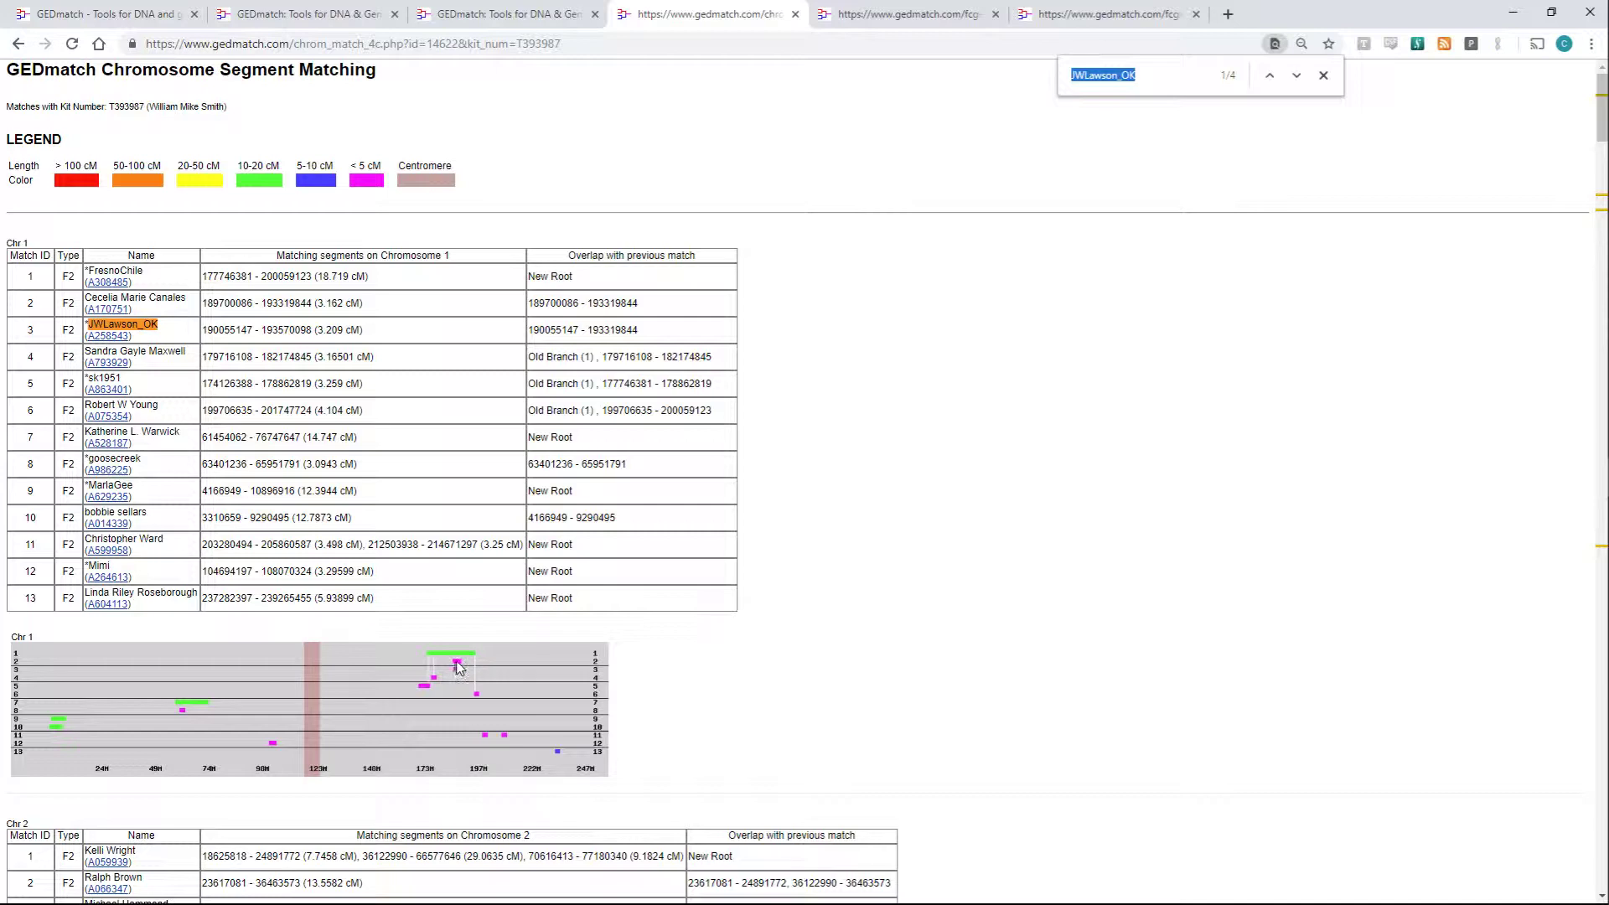
- Review the match's Chromosome 3 overlaps, then select the results page's kit number in the header
{"action": "scroll", "coordinate": [457, 667], "scroll_direction": "down", "scroll_amount": 4}
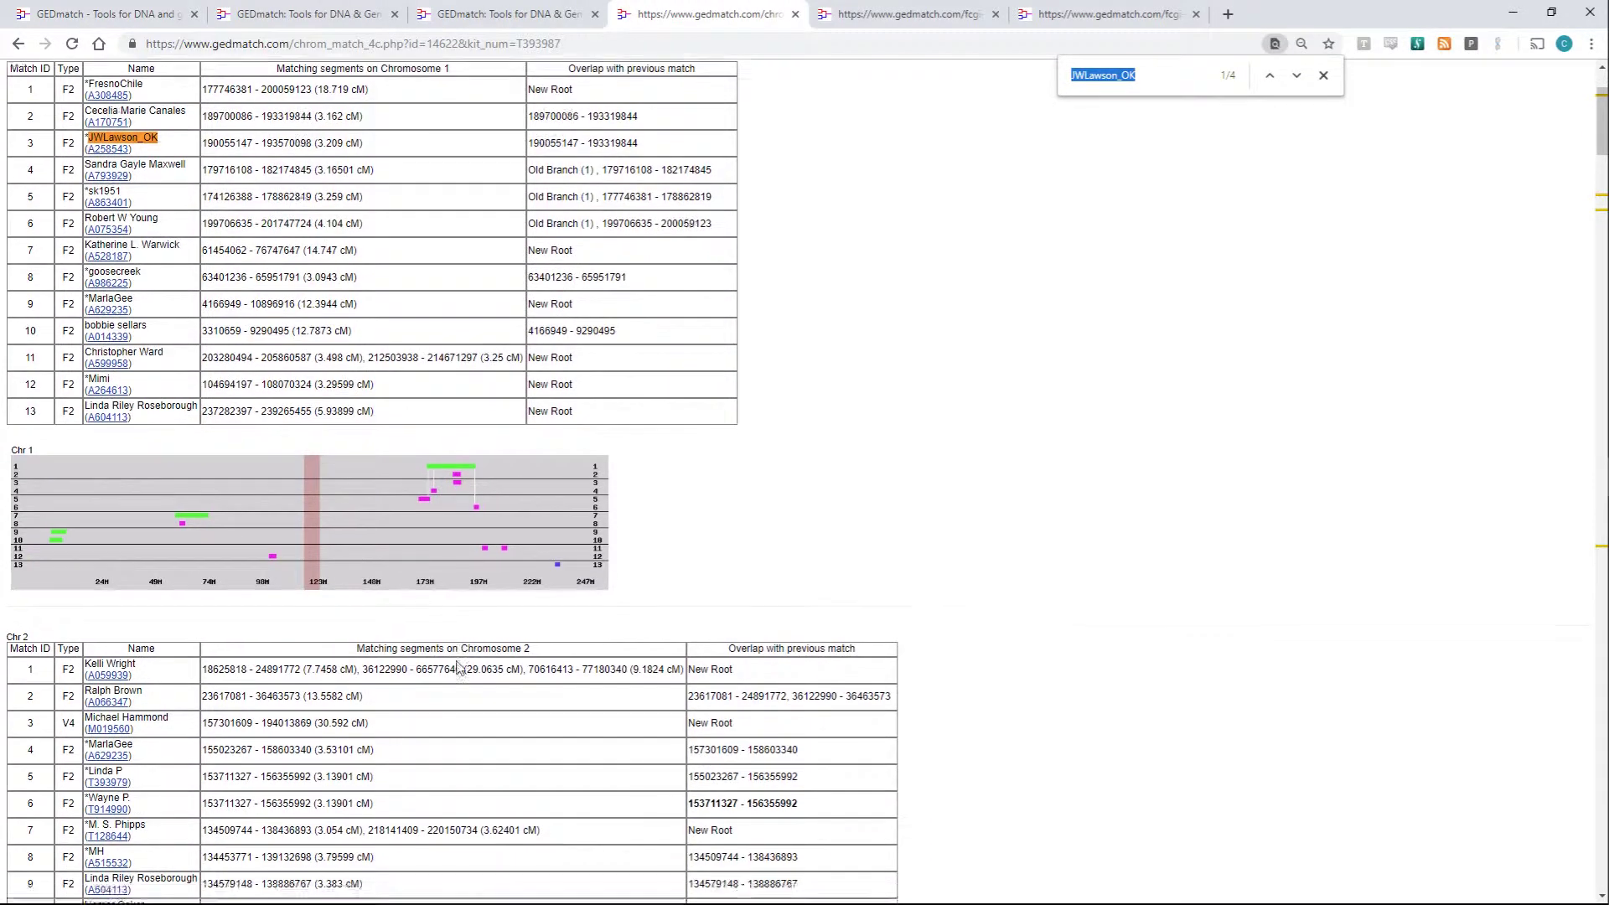
{"action": "scroll", "coordinate": [459, 668], "scroll_direction": "down", "scroll_amount": 2}
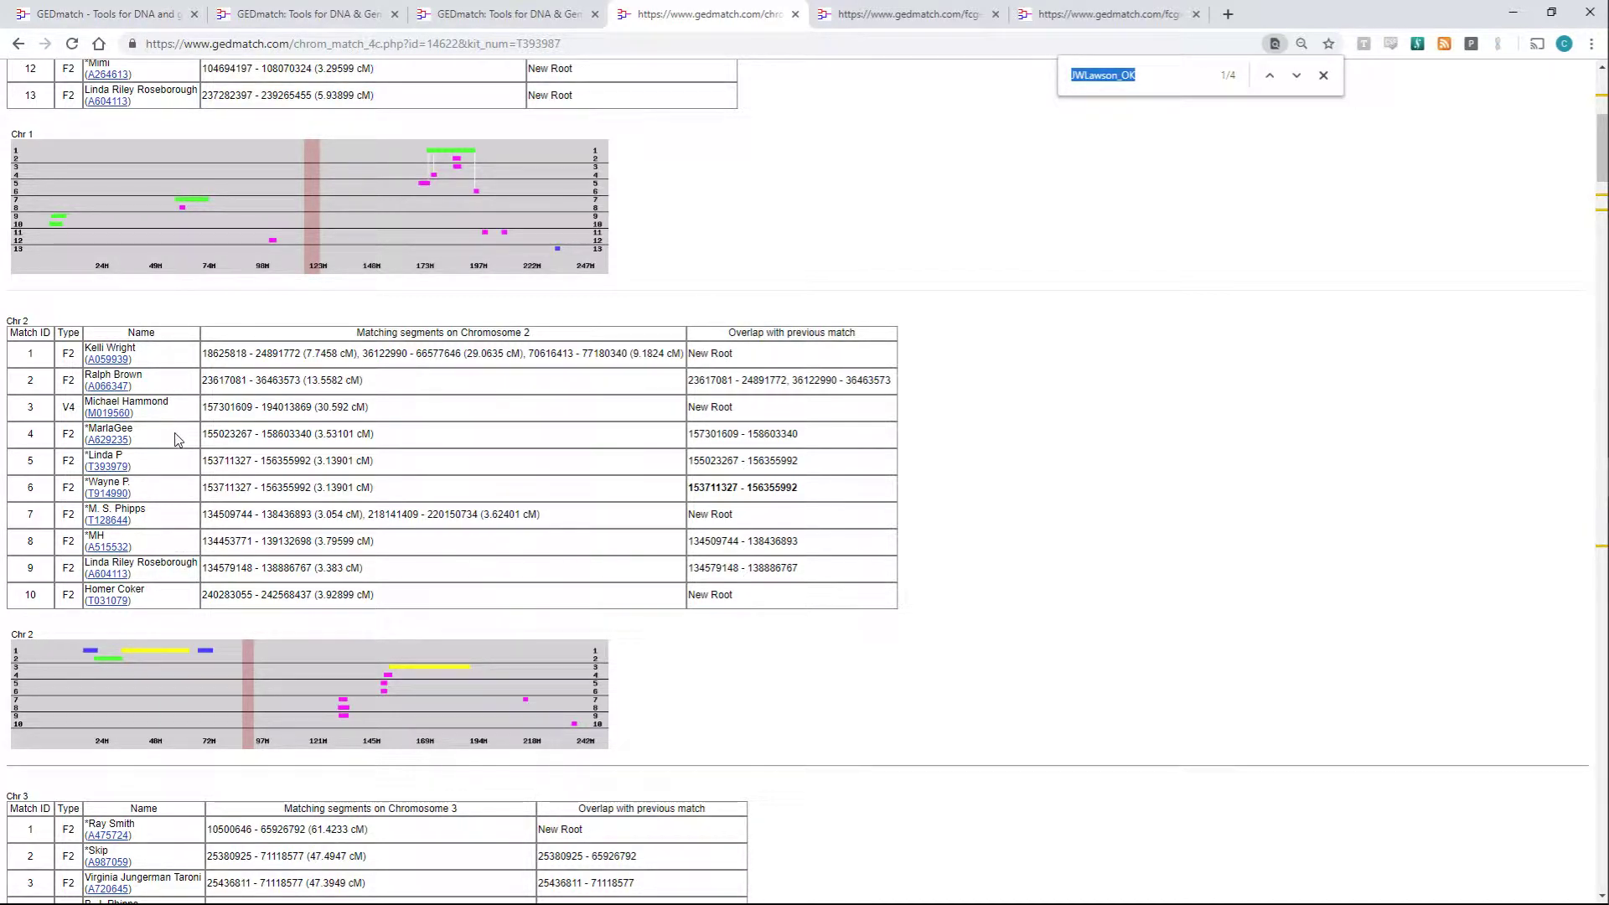
{"action": "scroll", "coordinate": [181, 447], "scroll_direction": "down", "scroll_amount": 3}
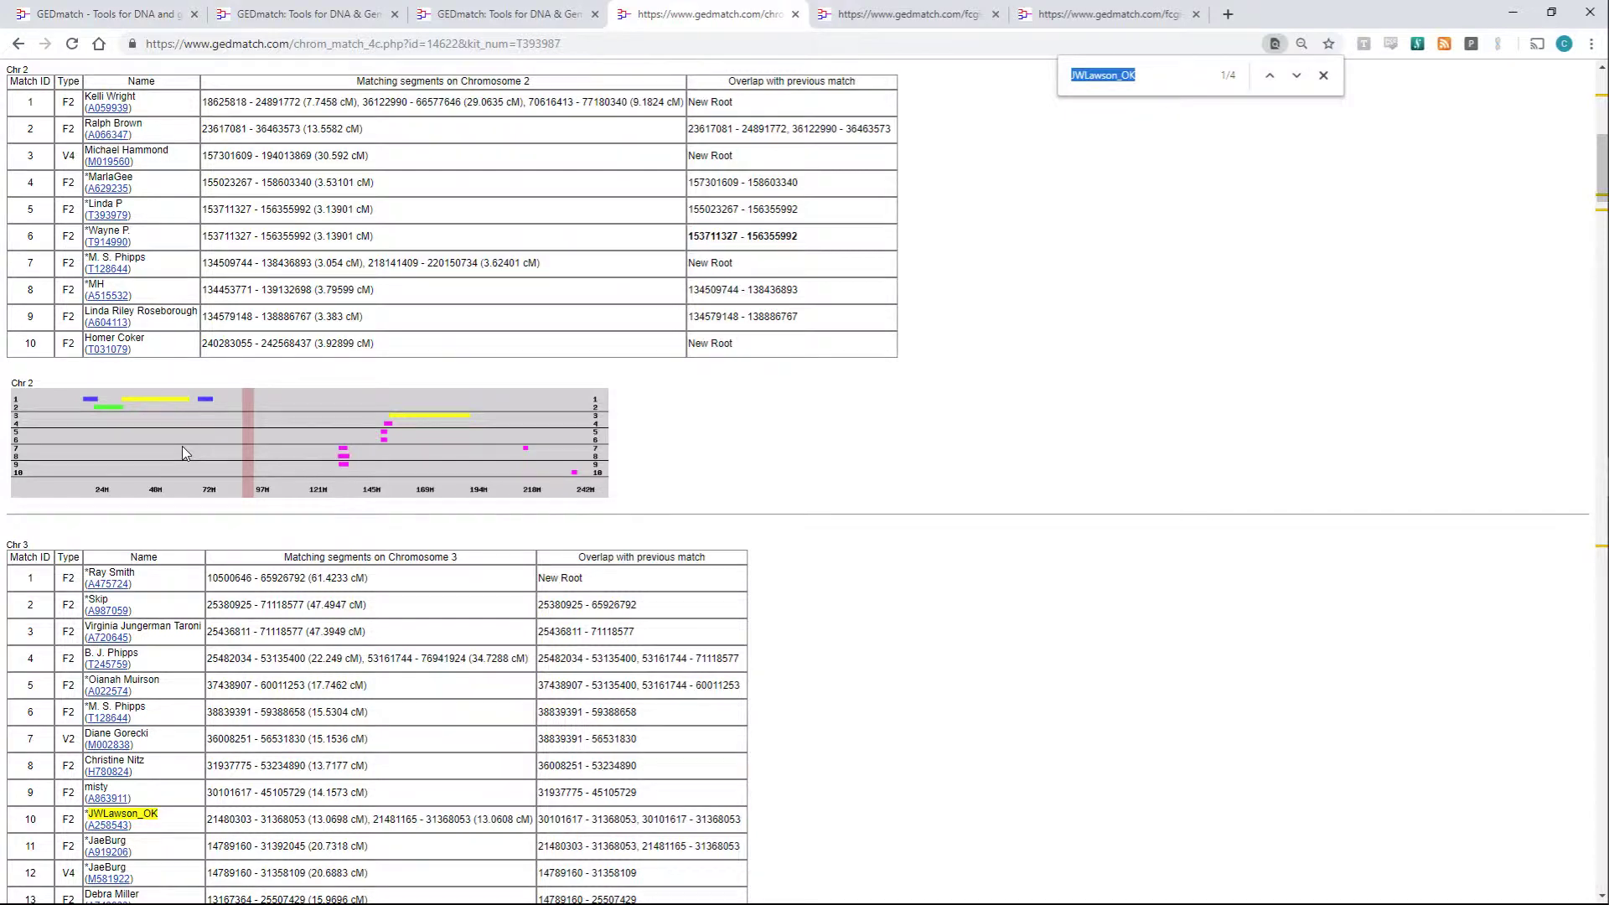
{"action": "scroll", "coordinate": [182, 446], "scroll_direction": "up", "scroll_amount": 2}
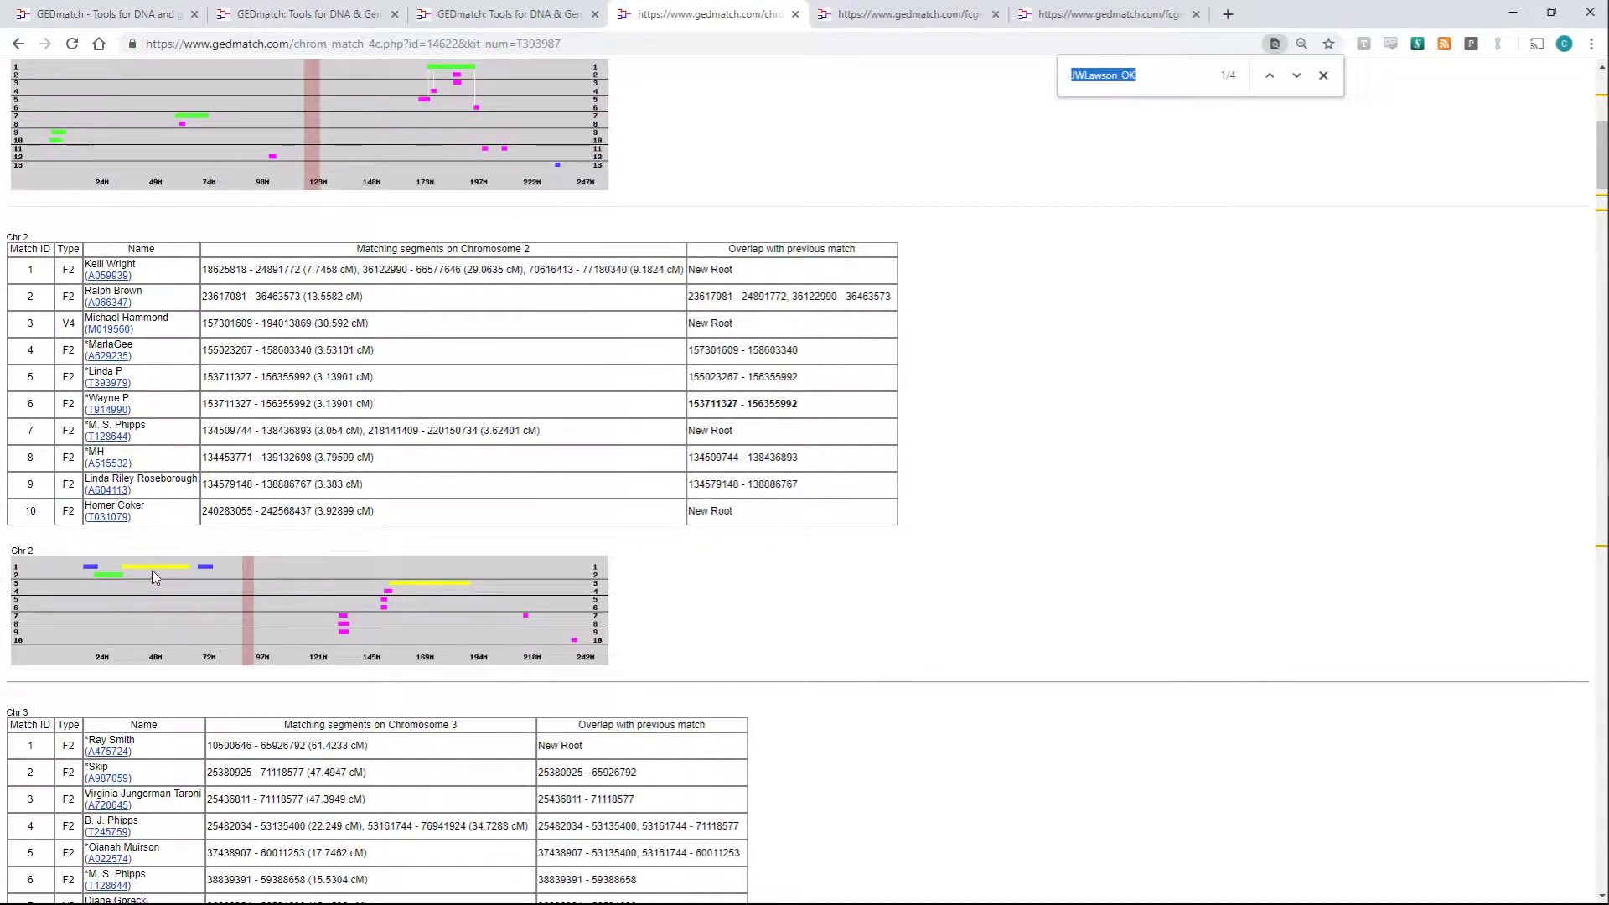
{"action": "scroll", "coordinate": [157, 575], "scroll_direction": "down", "scroll_amount": 3}
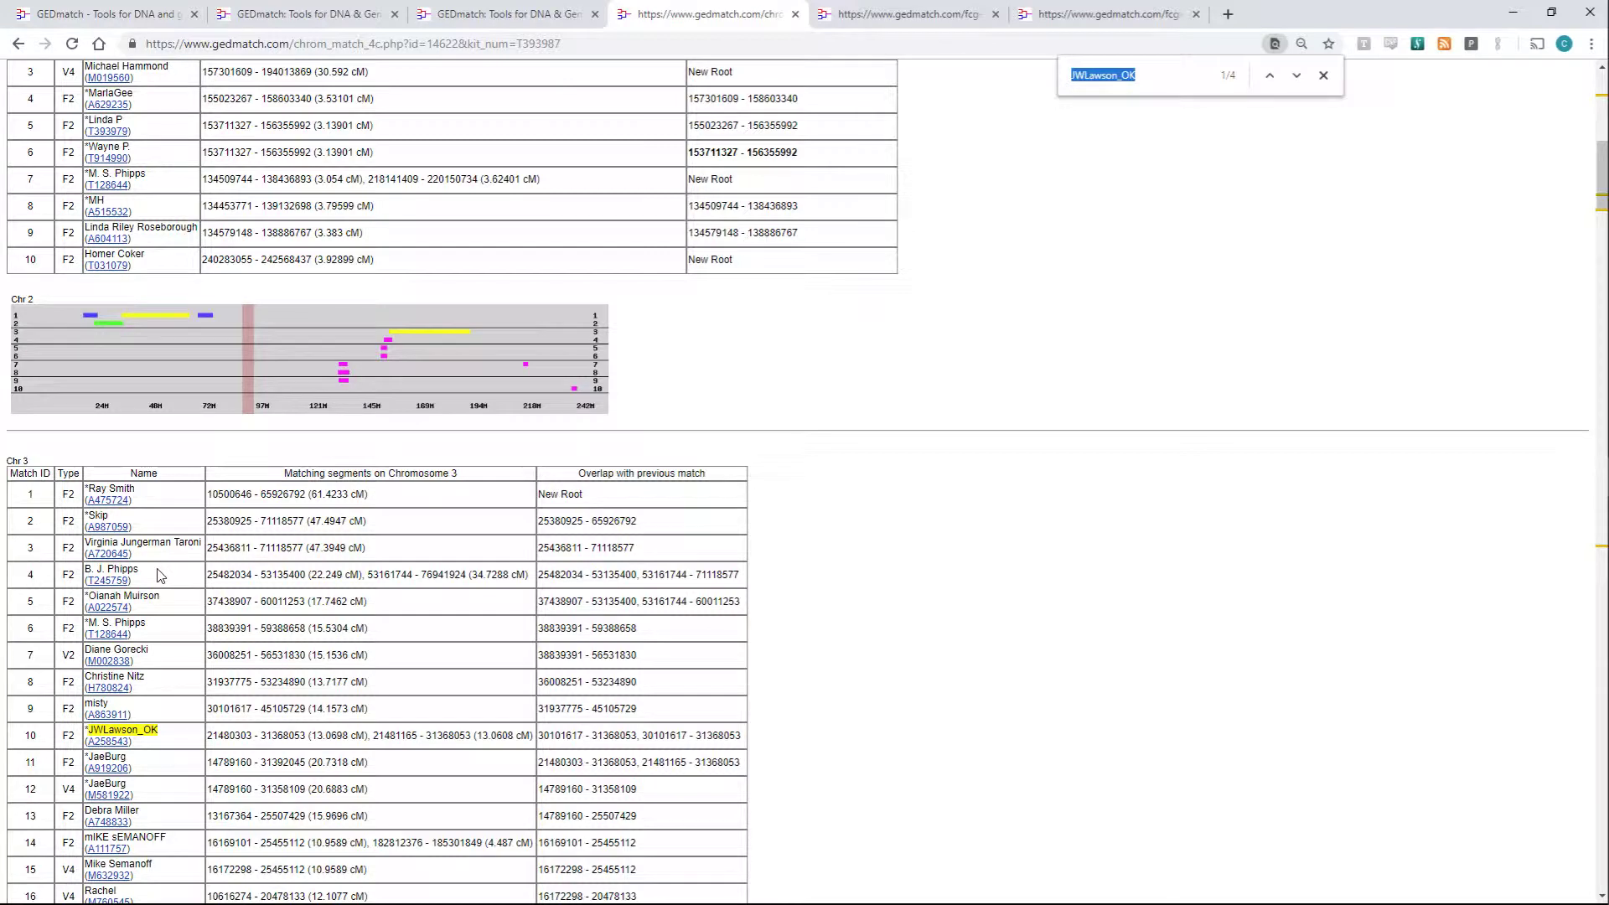
{"action": "scroll", "coordinate": [159, 575], "scroll_direction": "down", "scroll_amount": 9}
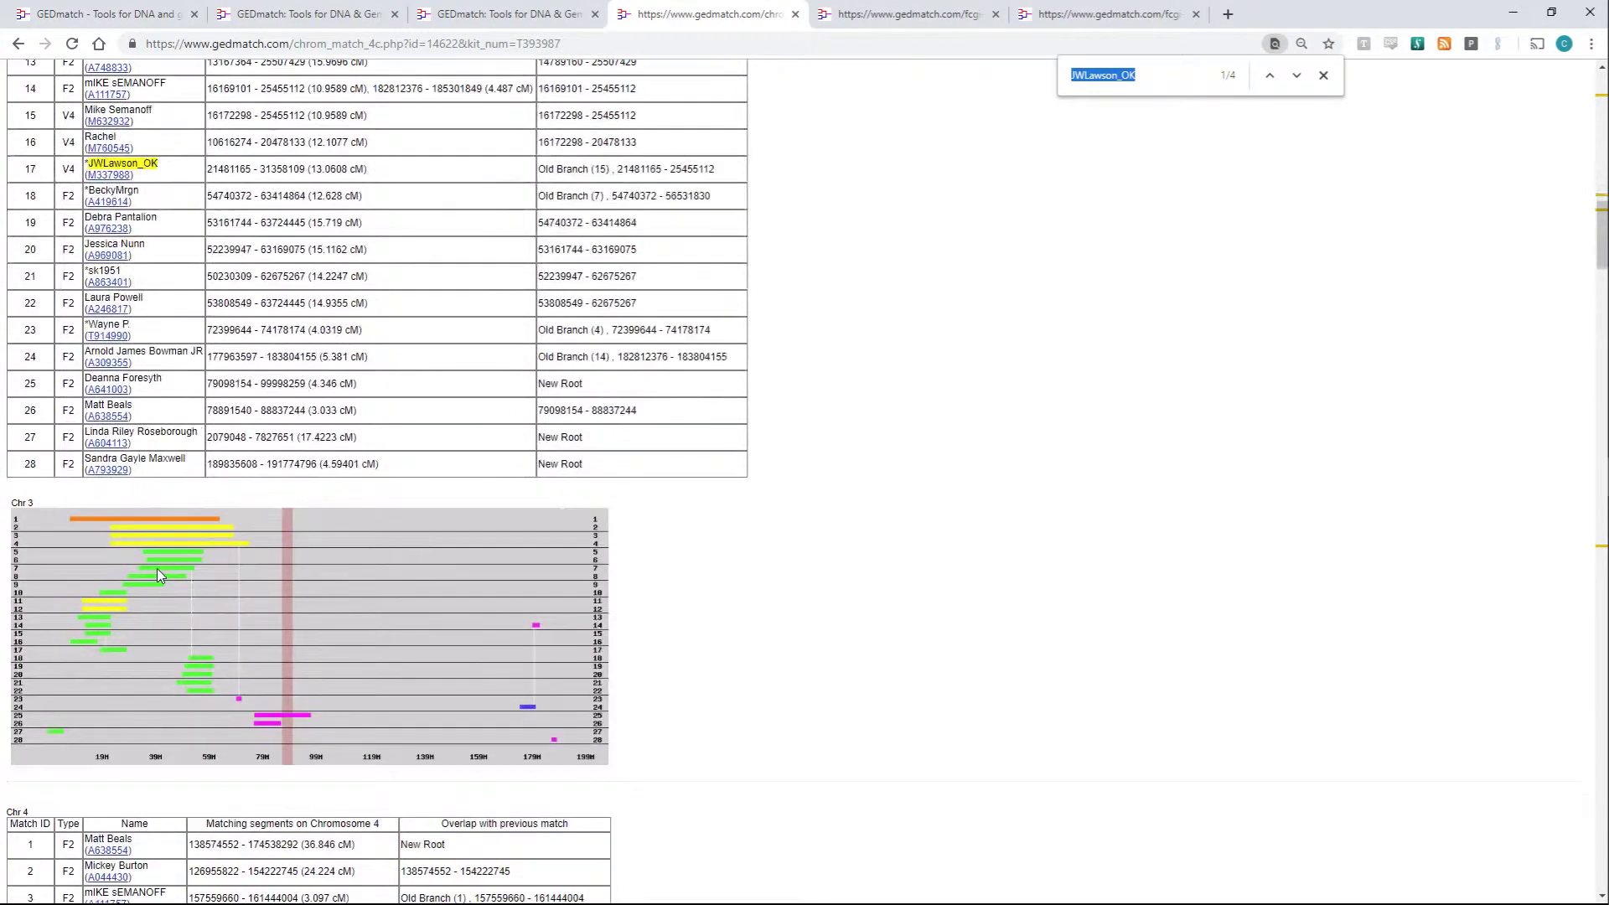
{"action": "scroll", "coordinate": [157, 568], "scroll_direction": "up", "scroll_amount": 2}
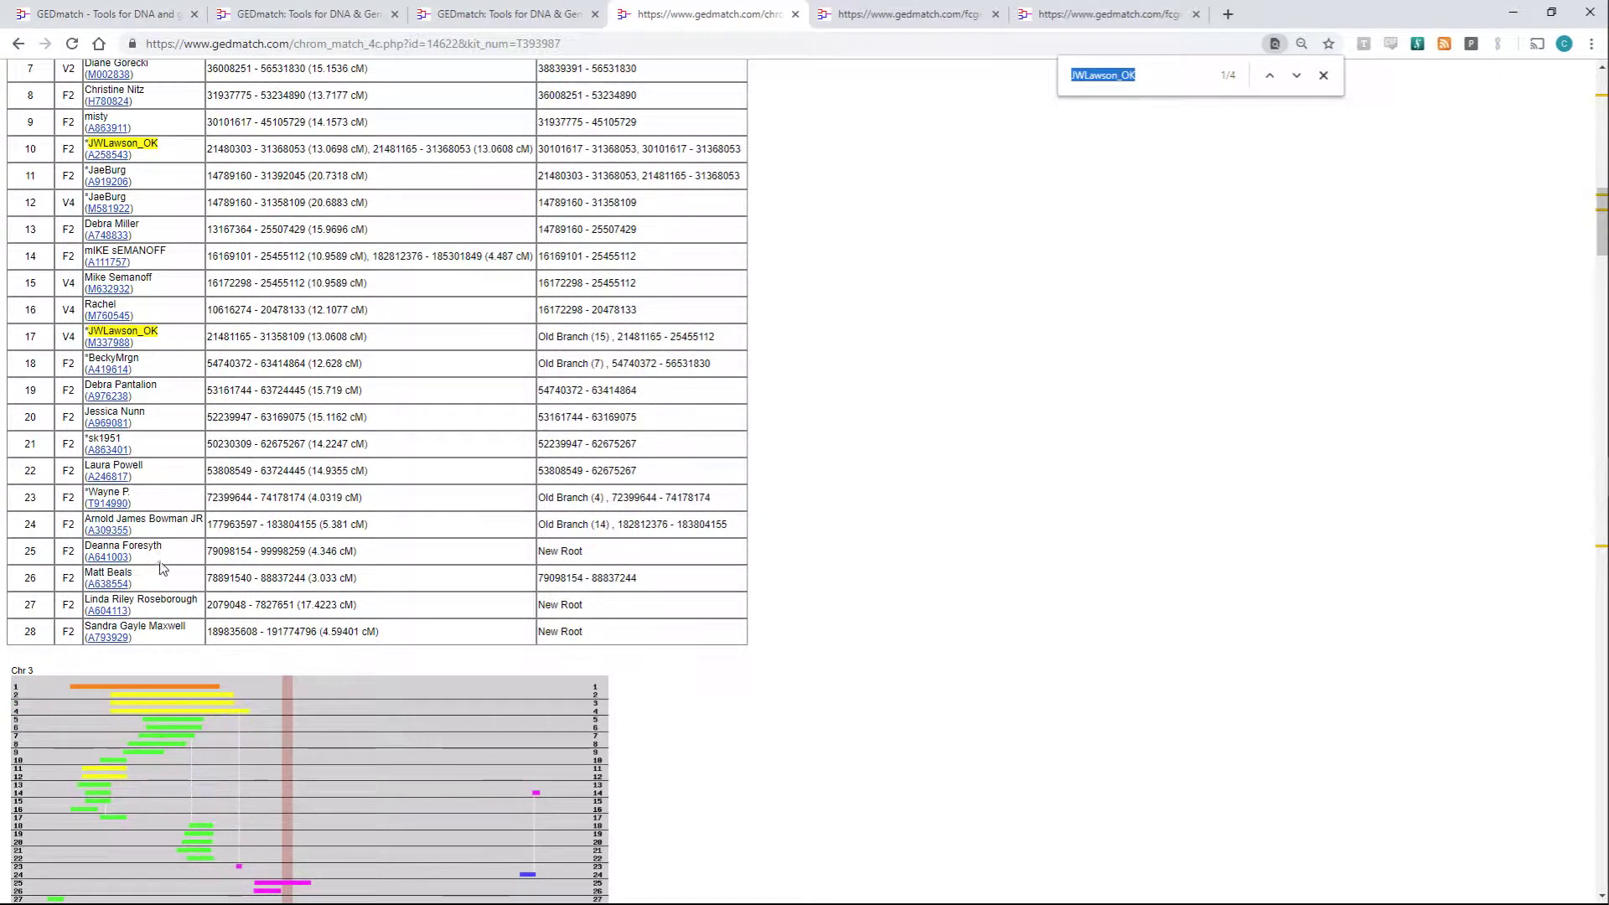
{"action": "scroll", "coordinate": [161, 575], "scroll_direction": "down", "scroll_amount": 2}
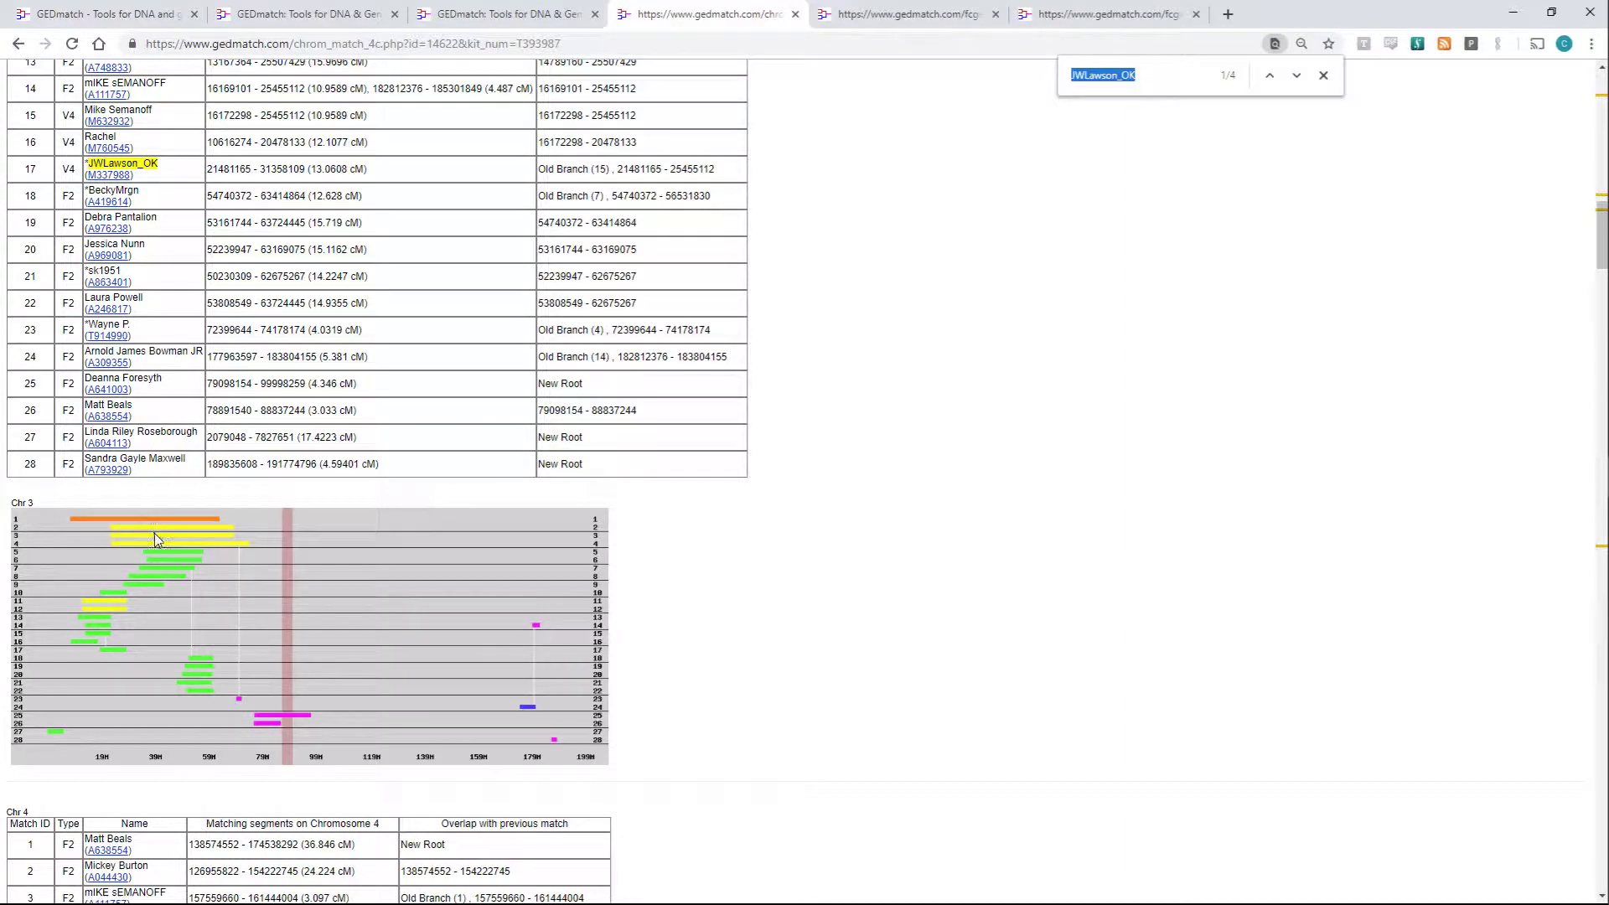
{"action": "scroll", "coordinate": [154, 533], "scroll_direction": "up", "scroll_amount": 20}
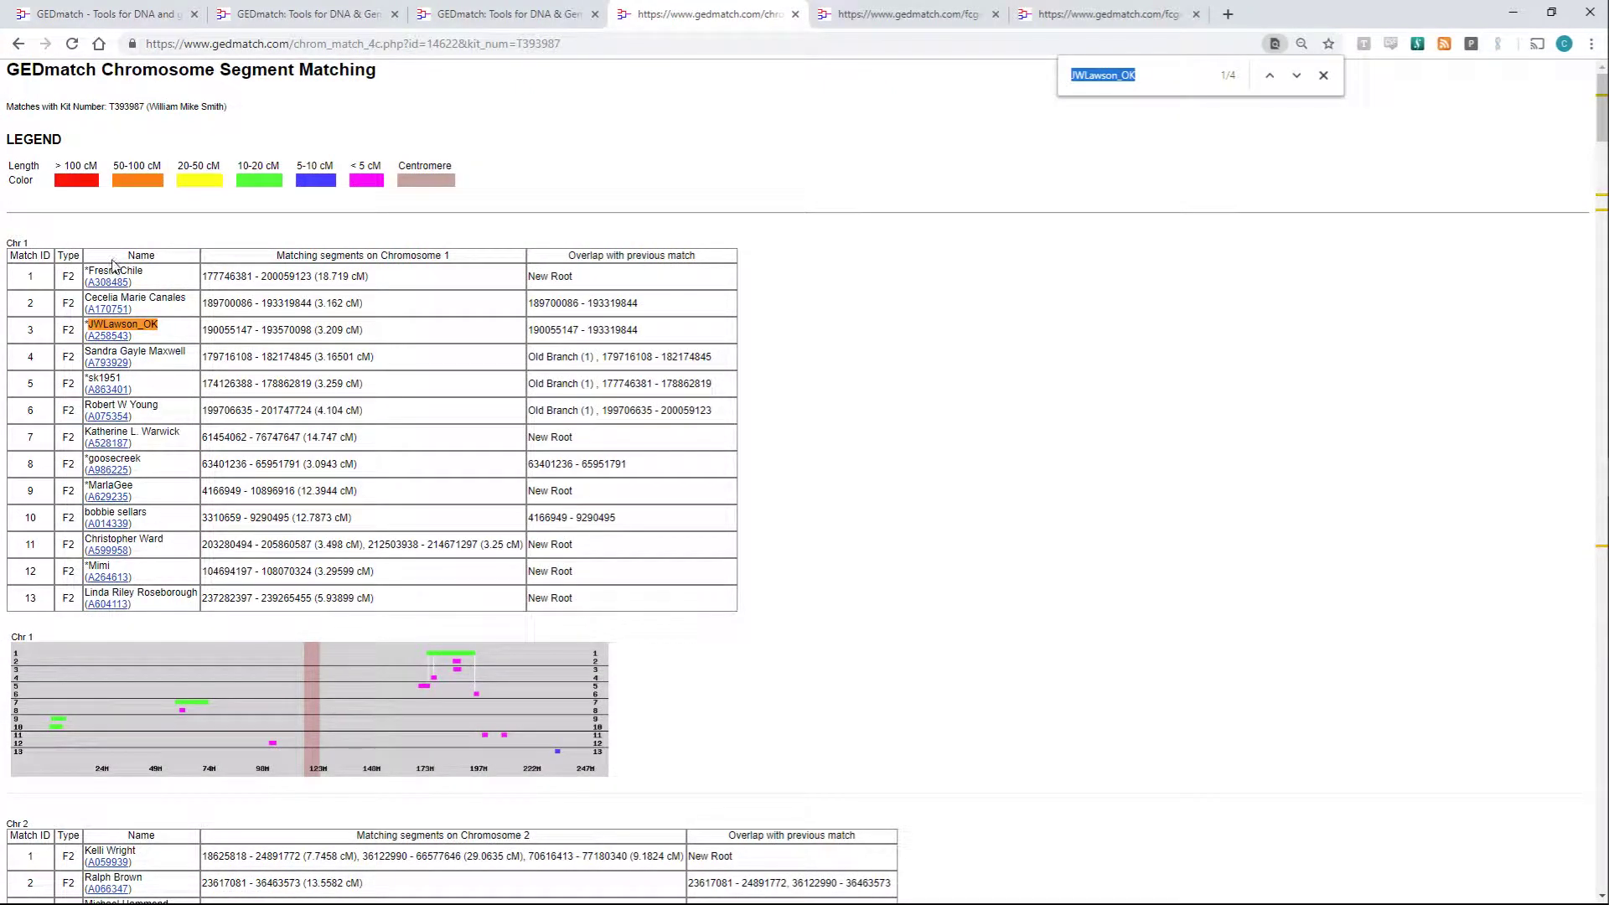
{"action": "double_click", "coordinate": [125, 107]}
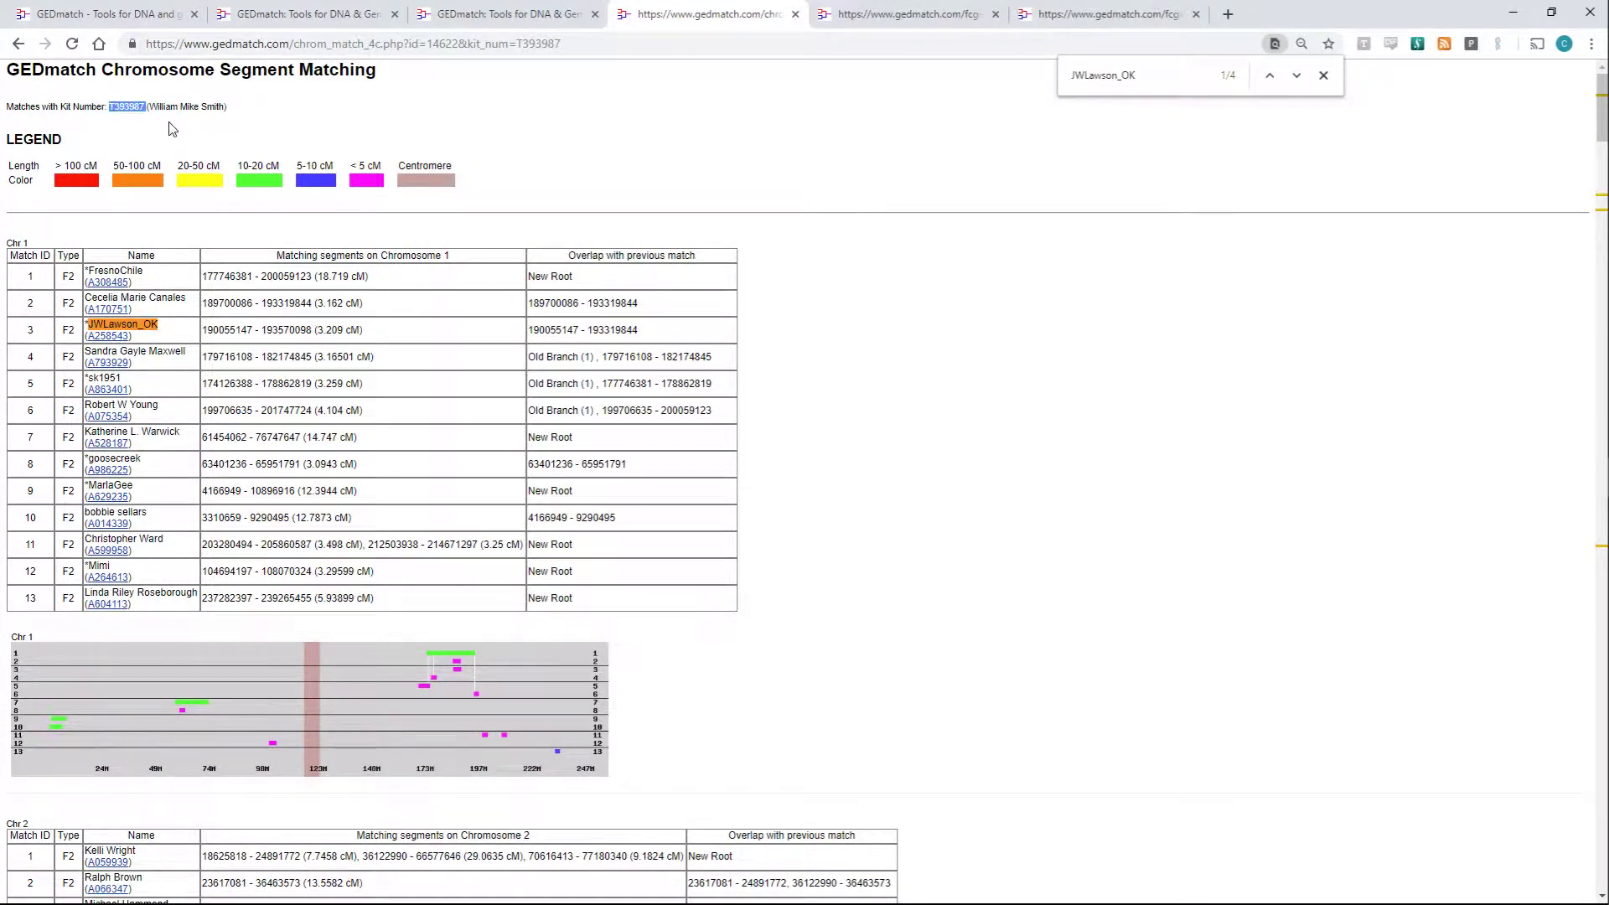
{"action": "key", "text": "ctrl+shift+Tab"}
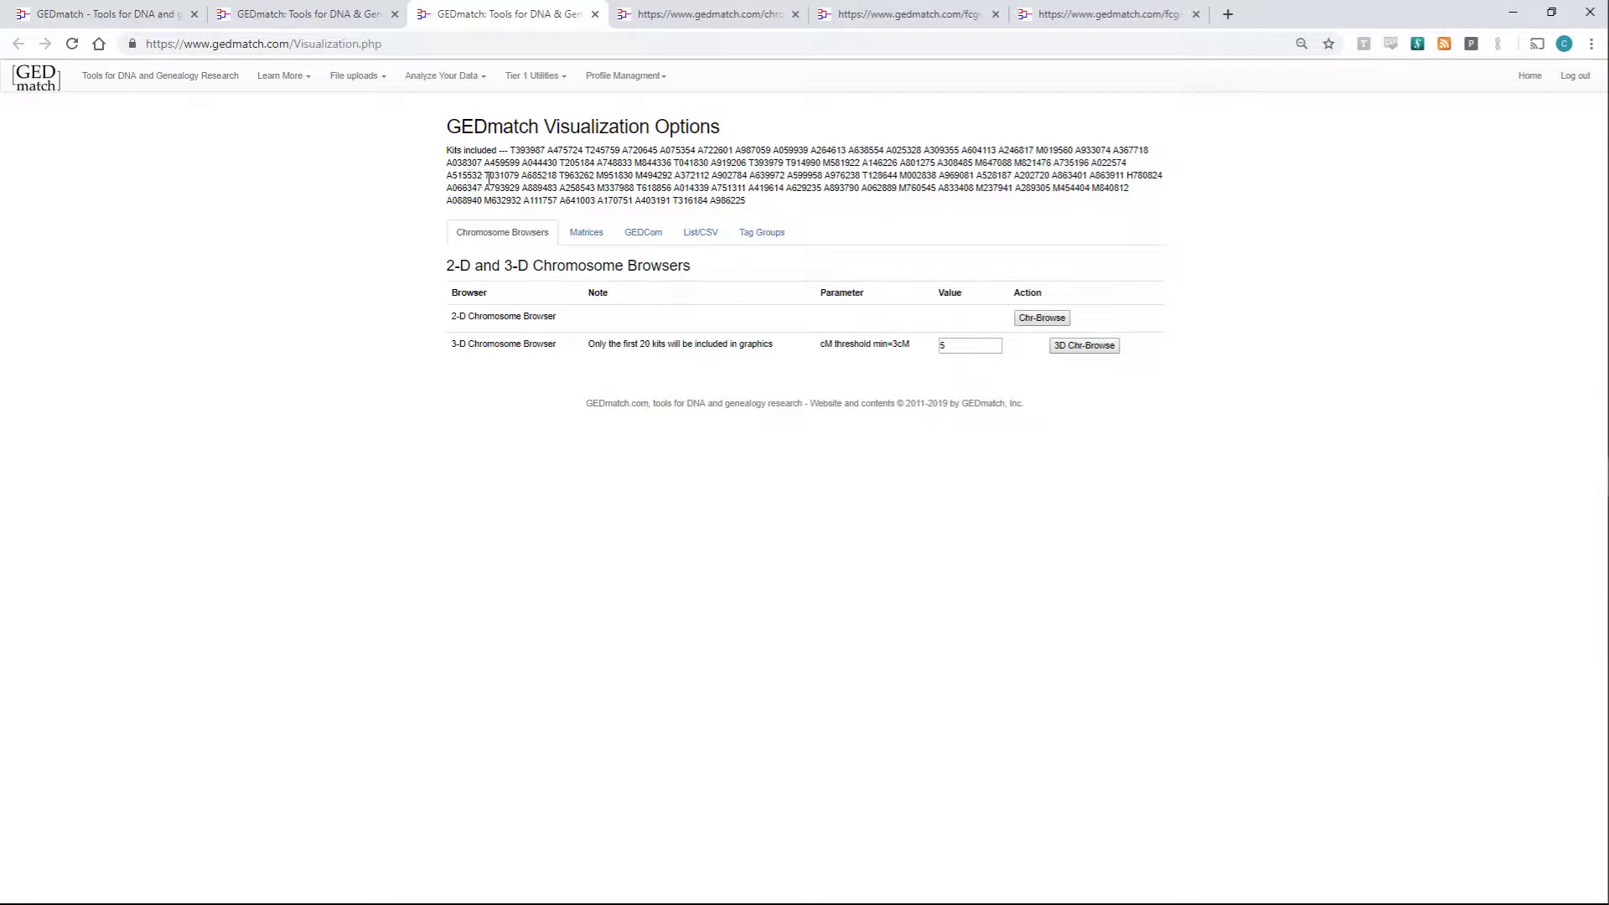
{"action": "double_click", "coordinate": [525, 153]}
{"action": "key", "text": "ctrl+Tab"}
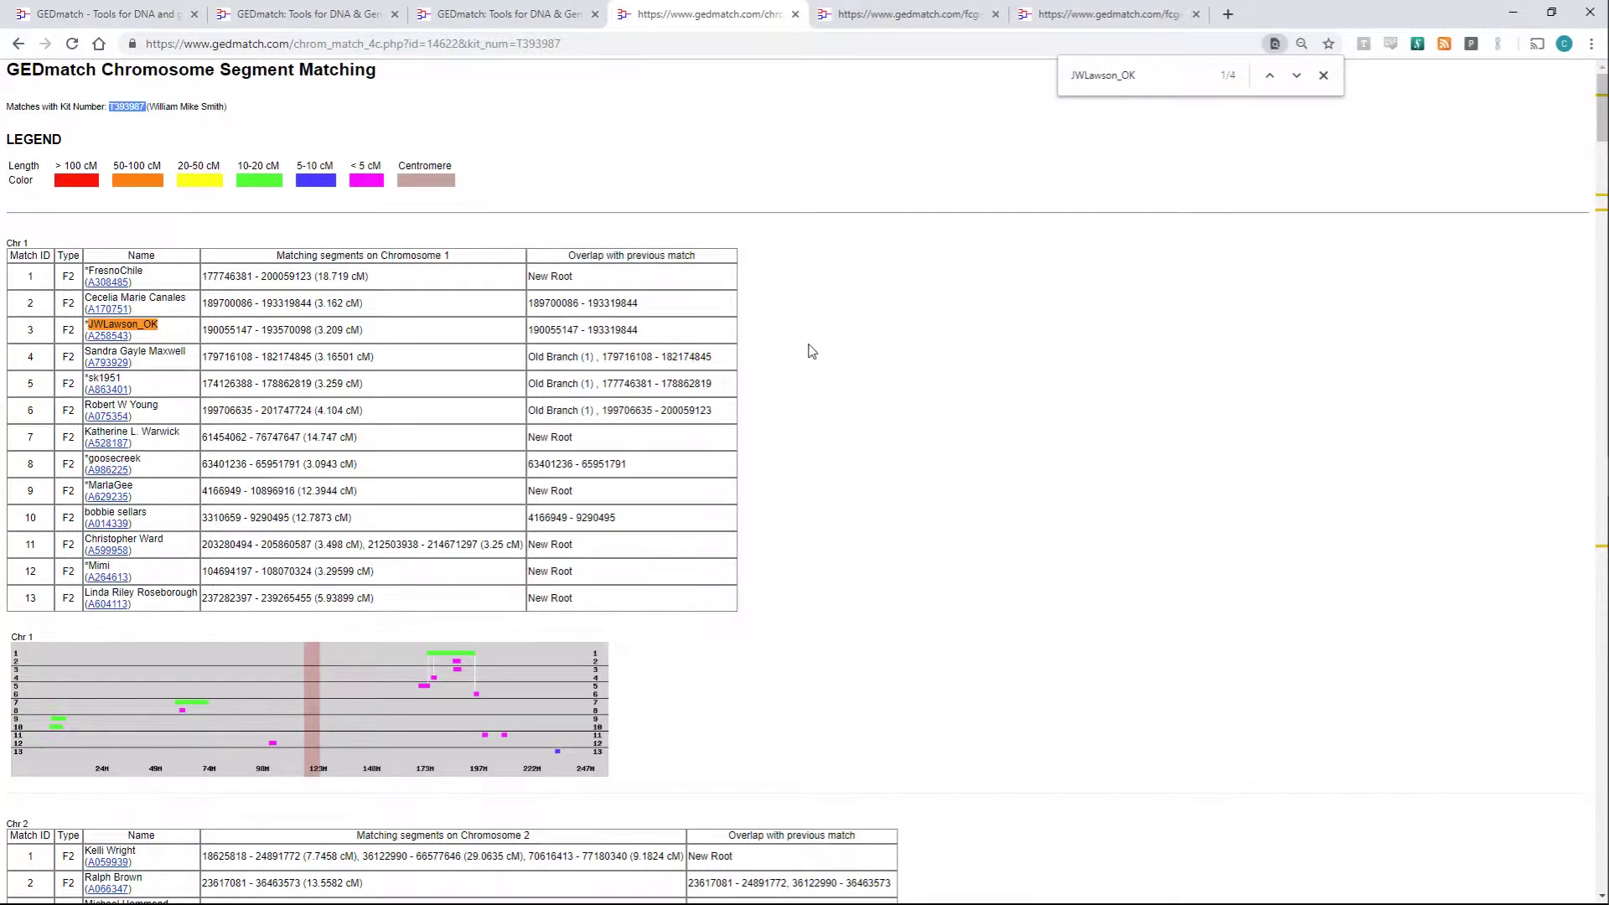
{"action": "scroll", "coordinate": [811, 350], "scroll_direction": "down", "scroll_amount": 5}
{"action": "scroll", "coordinate": [811, 352], "scroll_direction": "down", "scroll_amount": 20}
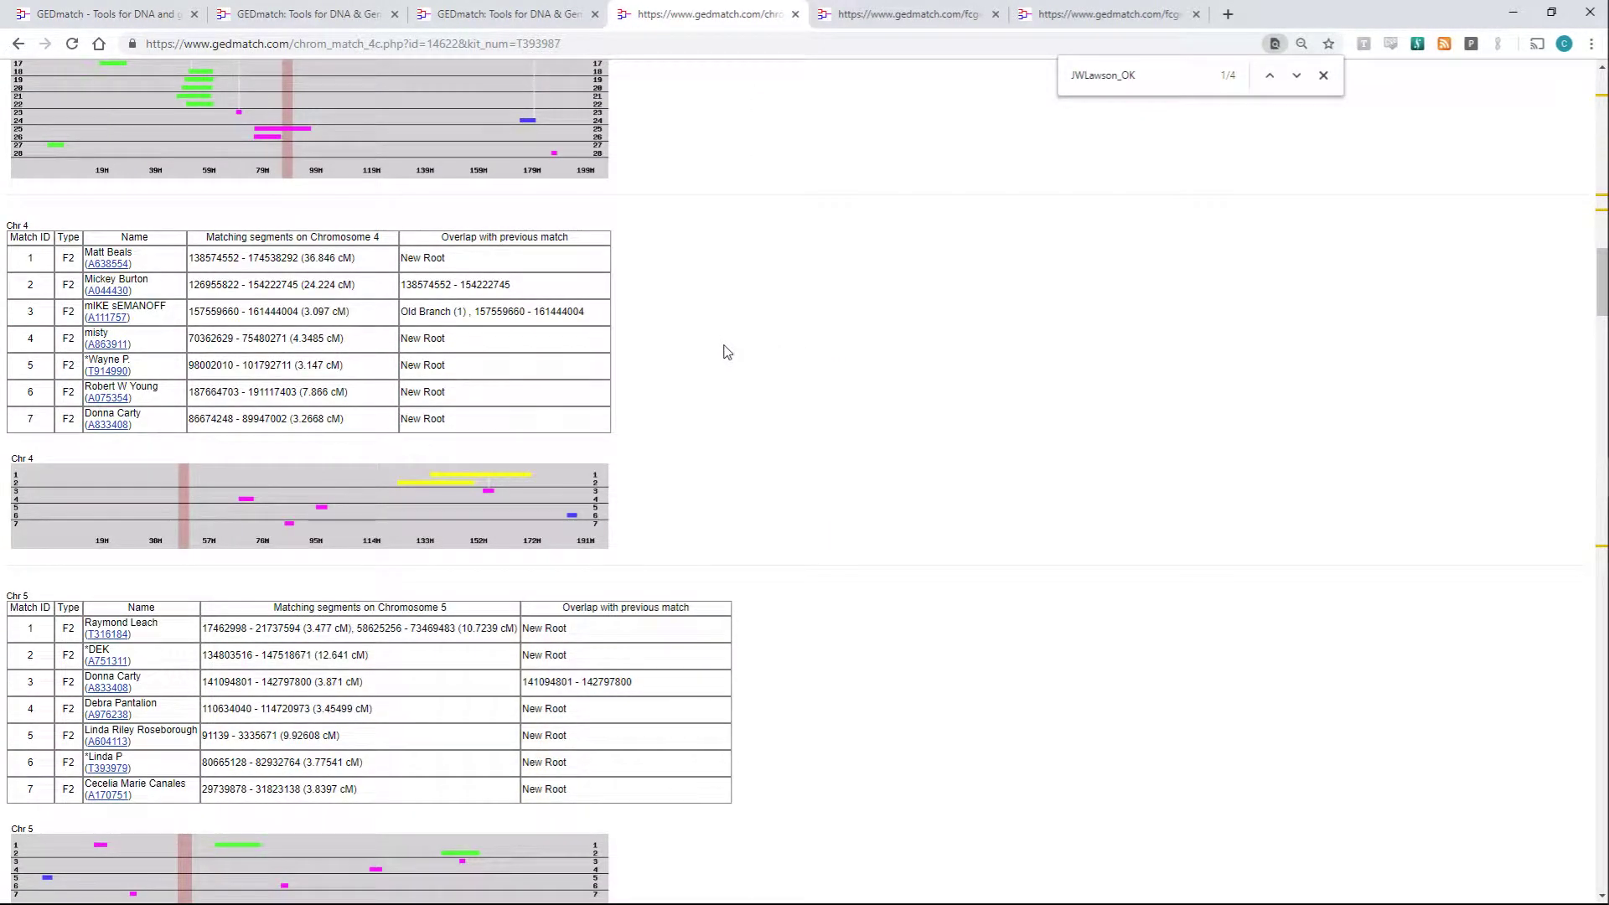
{"action": "scroll", "coordinate": [726, 352], "scroll_direction": "up", "scroll_amount": 4}
{"action": "scroll", "coordinate": [728, 355], "scroll_direction": "up", "scroll_amount": 3}
{"action": "scroll", "coordinate": [729, 356], "scroll_direction": "down", "scroll_amount": 4}
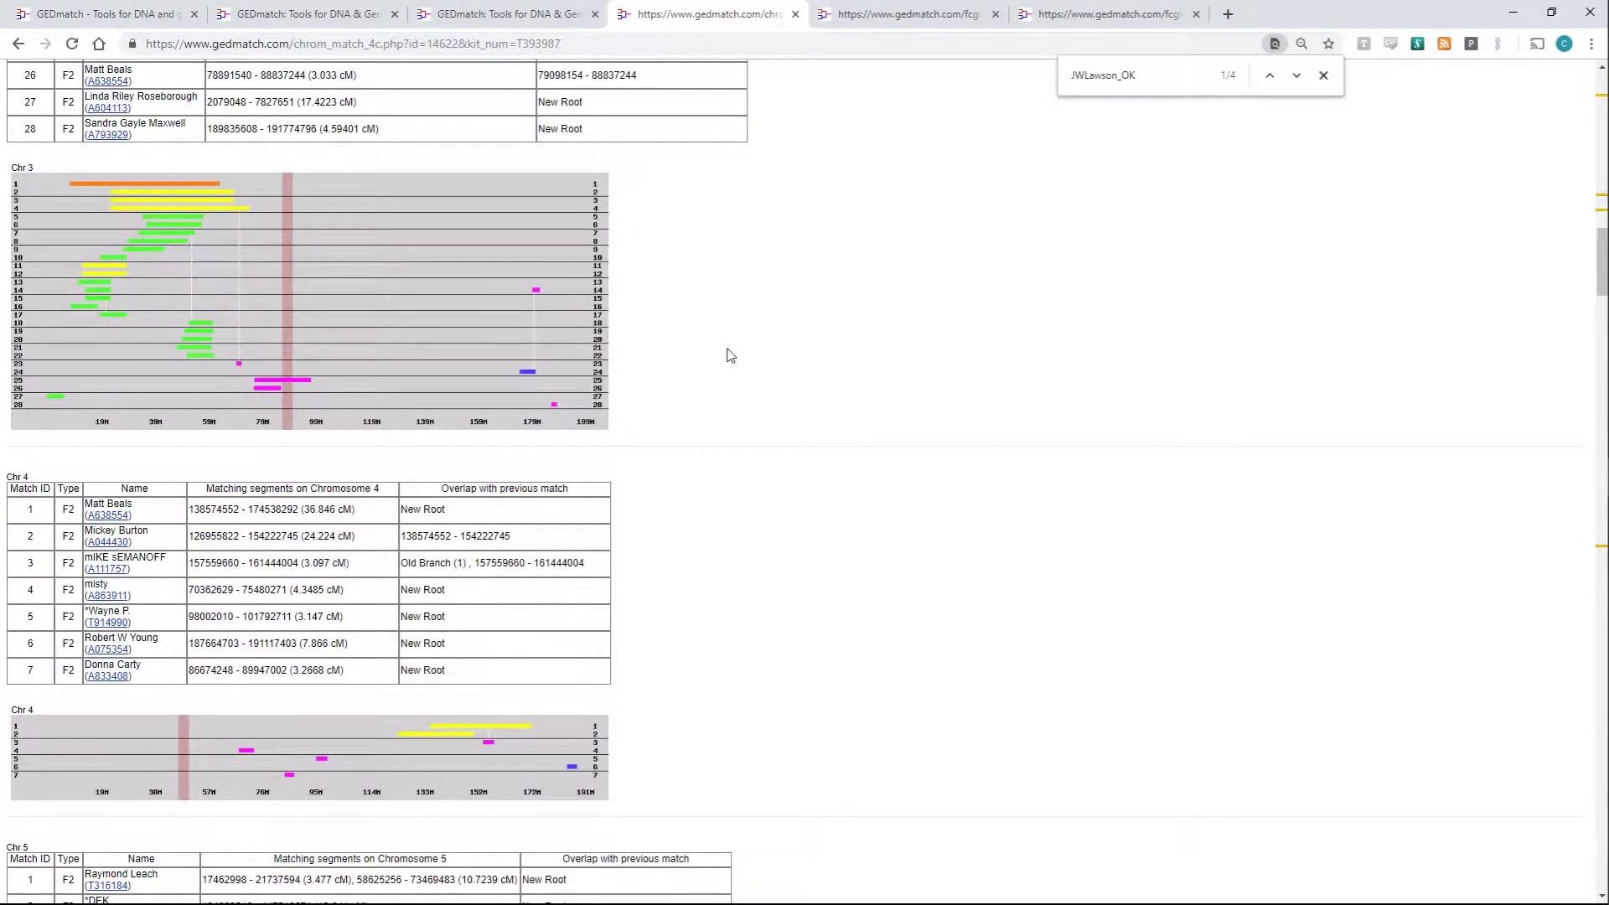
{"action": "scroll", "coordinate": [728, 354], "scroll_direction": "down", "scroll_amount": 3}
{"action": "scroll", "coordinate": [704, 385], "scroll_direction": "down", "scroll_amount": 4}
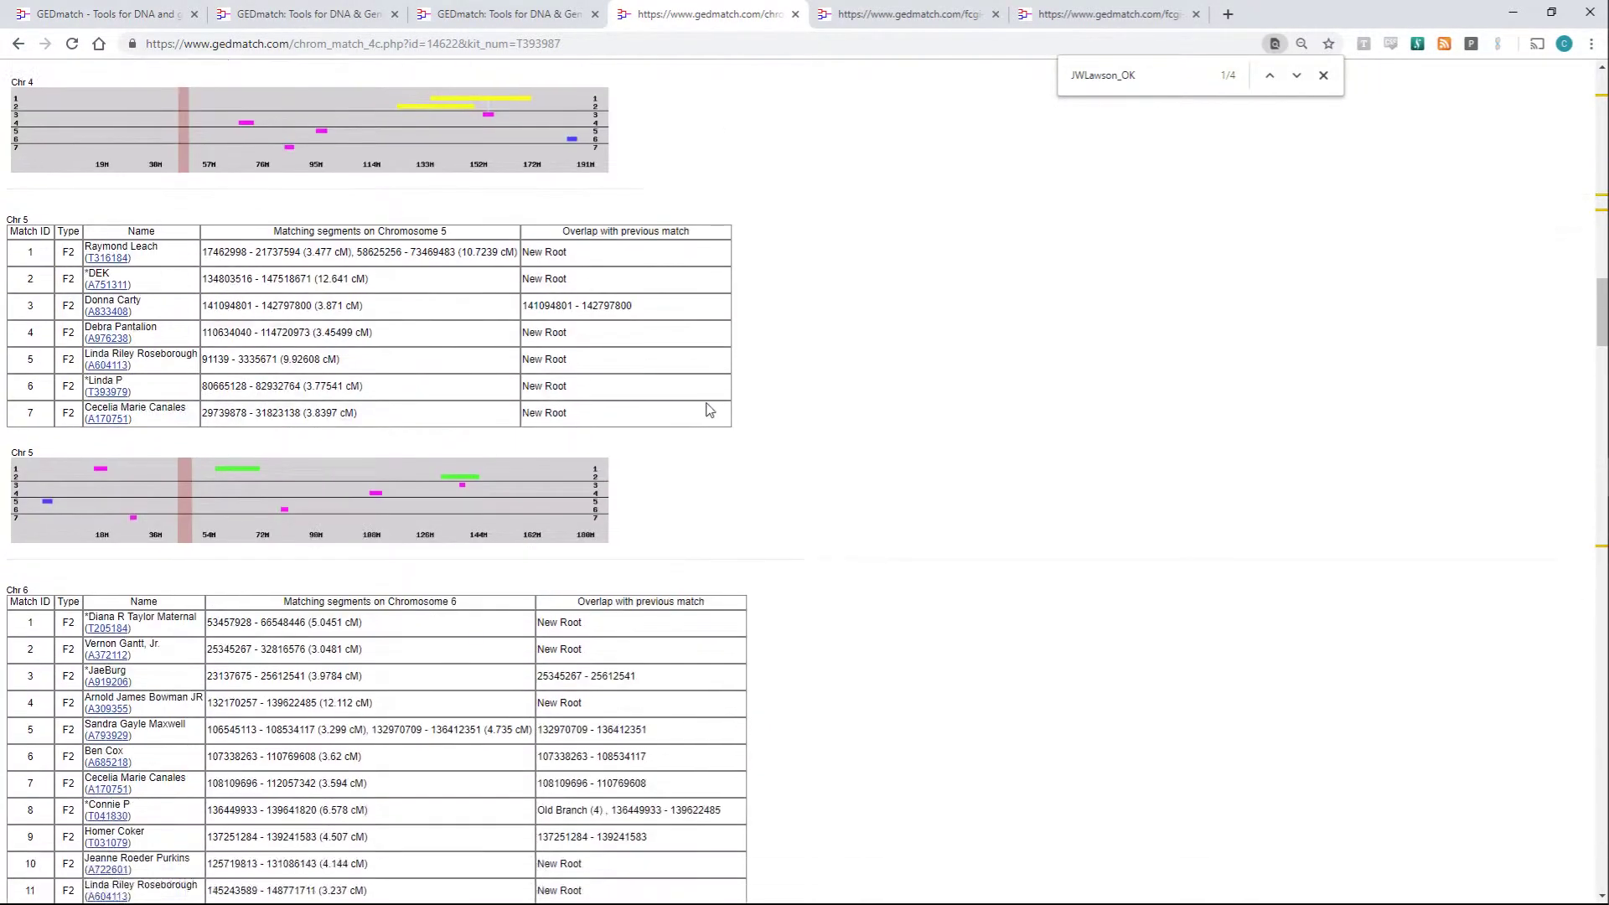
{"action": "scroll", "coordinate": [710, 409], "scroll_direction": "down", "scroll_amount": 15}
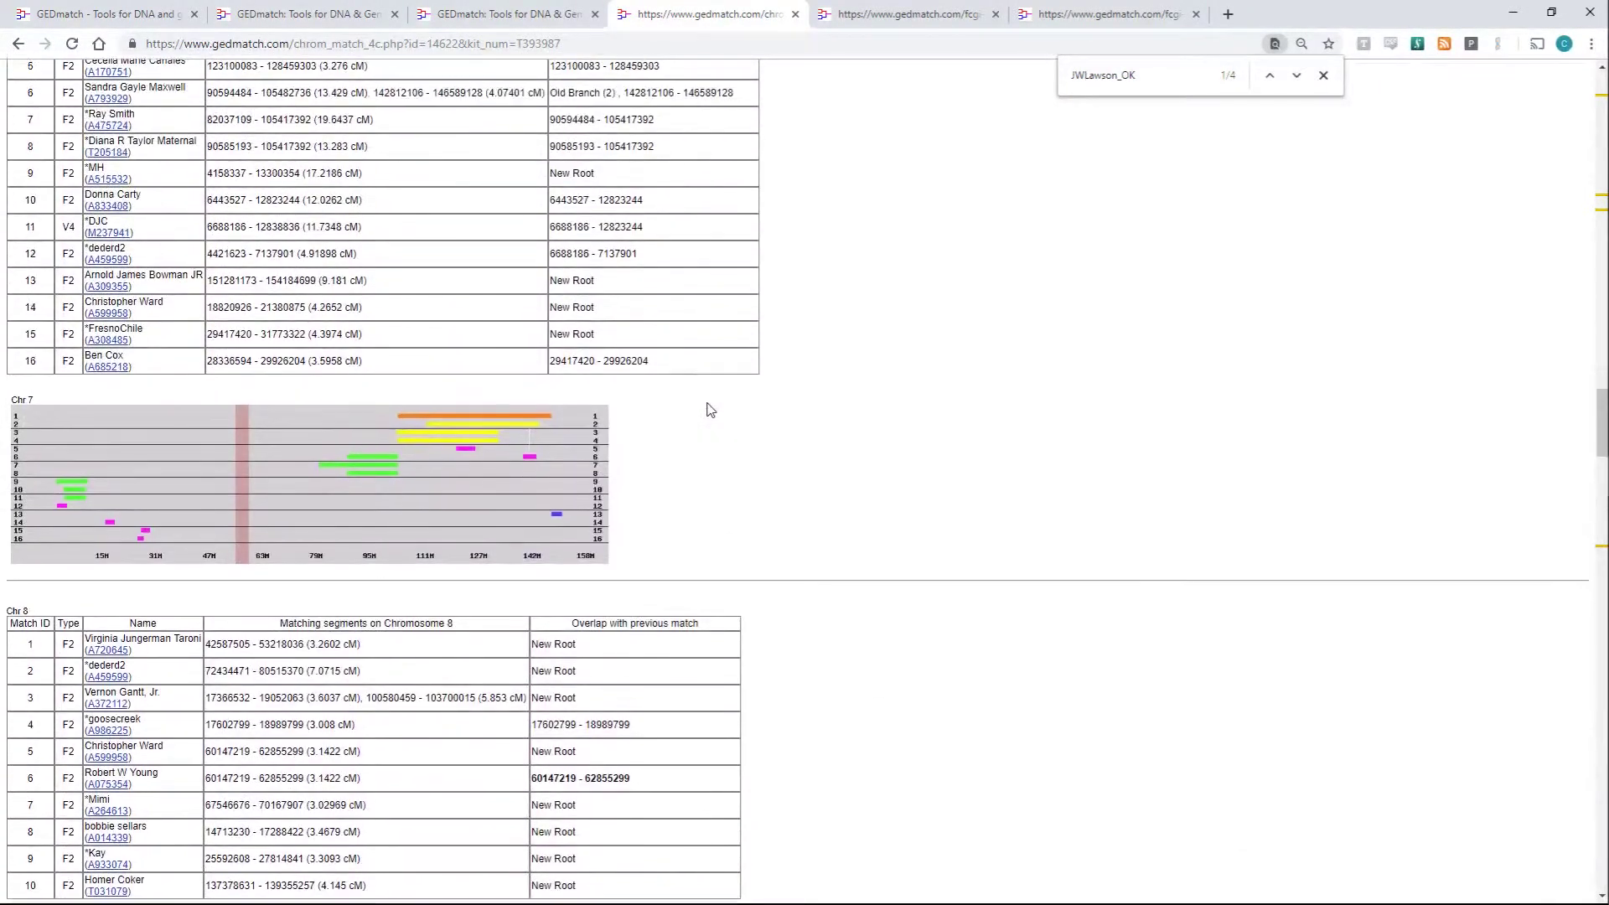
{"action": "scroll", "coordinate": [710, 409], "scroll_direction": "up", "scroll_amount": 3}
{"action": "scroll", "coordinate": [710, 409], "scroll_direction": "down", "scroll_amount": 11}
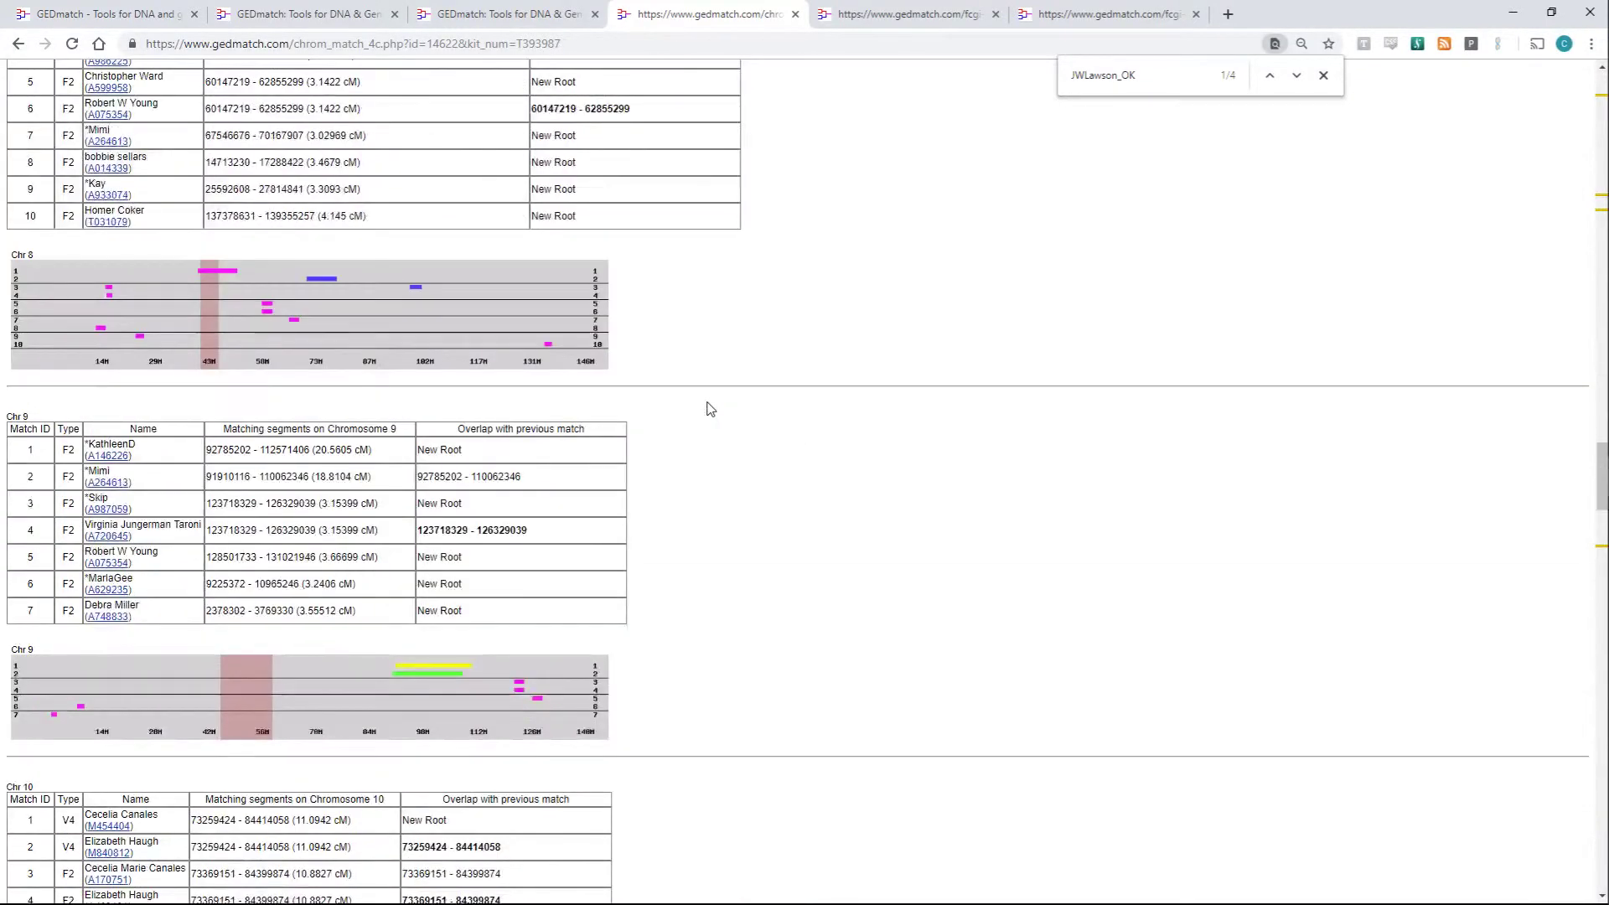
{"action": "scroll", "coordinate": [710, 409], "scroll_direction": "down", "scroll_amount": 4}
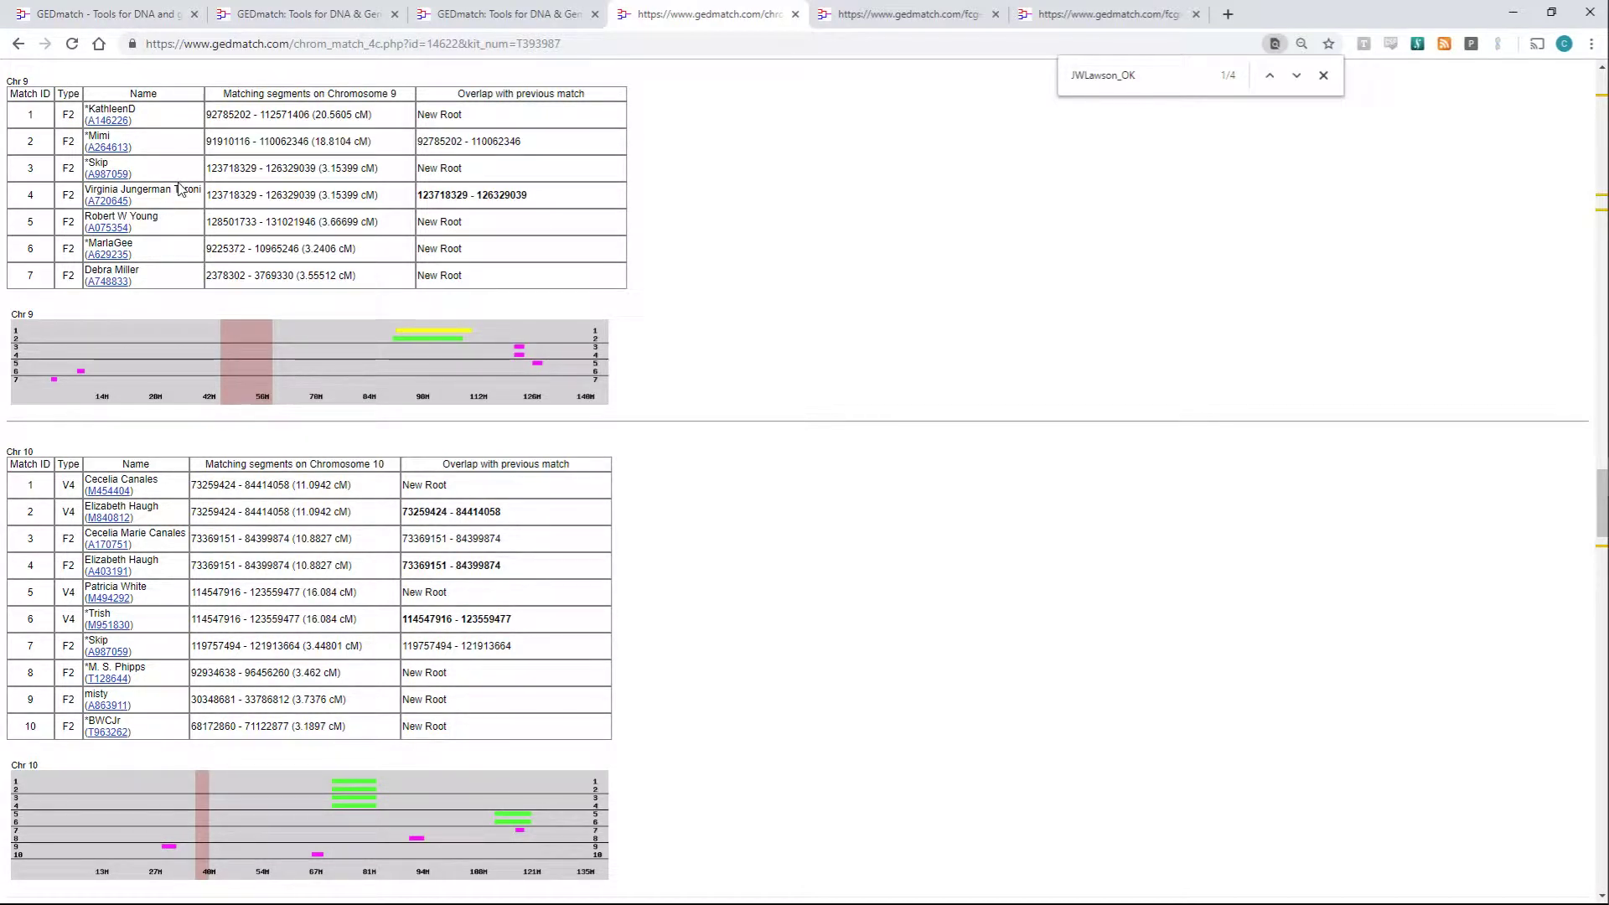
{"action": "scroll", "coordinate": [178, 189], "scroll_direction": "down", "scroll_amount": 4}
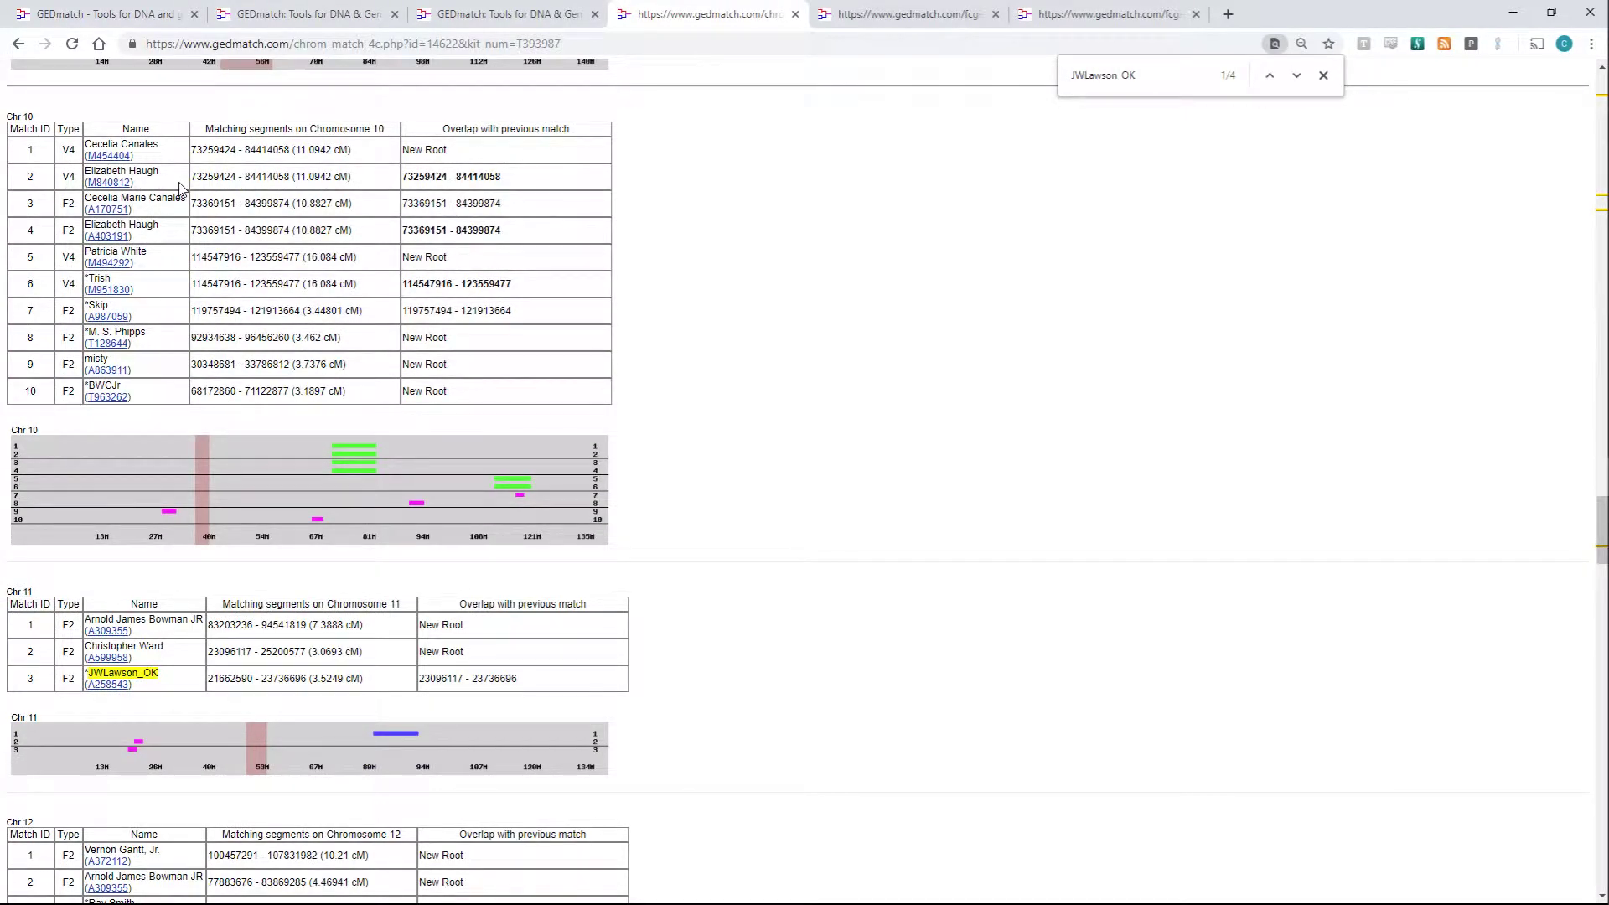
{"action": "scroll", "coordinate": [178, 189], "scroll_direction": "down", "scroll_amount": 15}
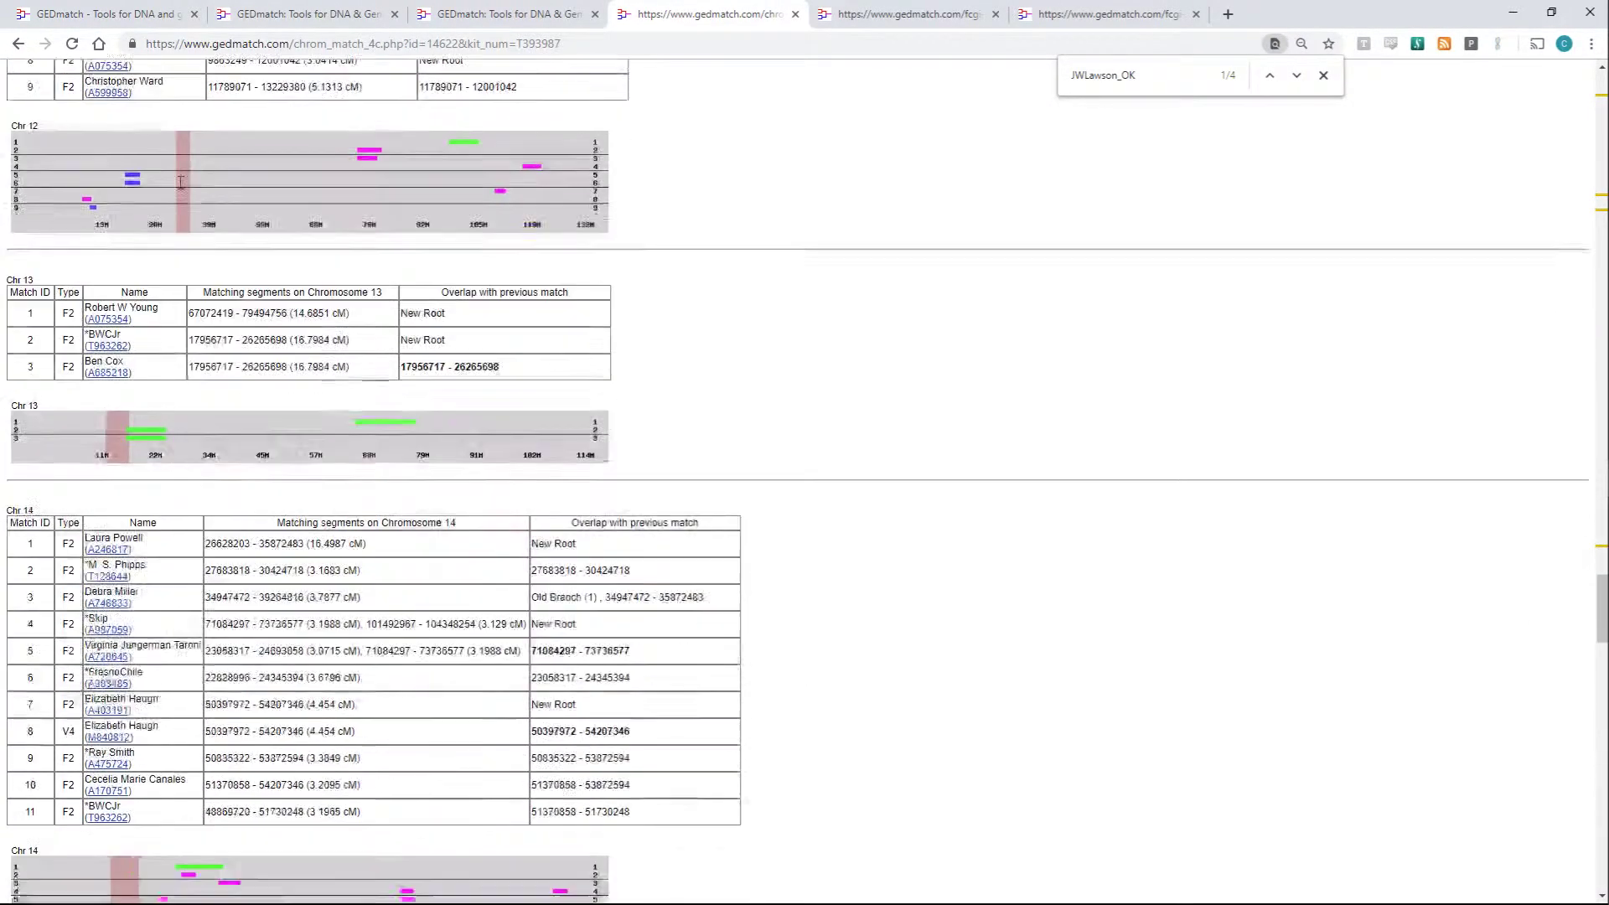
{"action": "scroll", "coordinate": [180, 185], "scroll_direction": "down", "scroll_amount": 5}
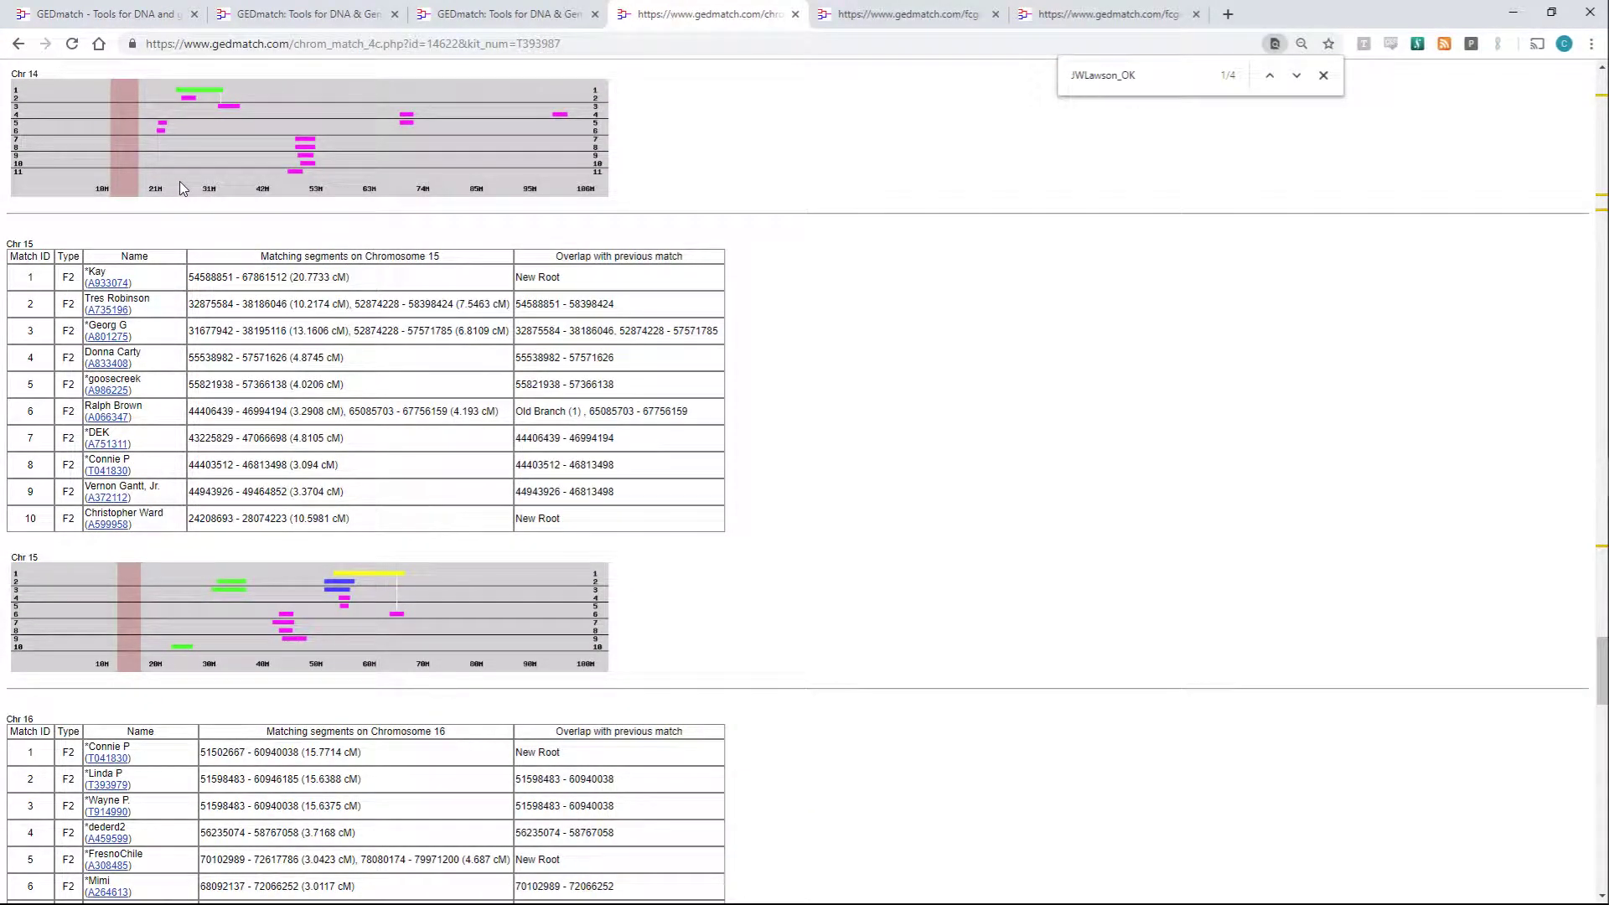
{"action": "scroll", "coordinate": [180, 183], "scroll_direction": "down", "scroll_amount": 4}
{"action": "scroll", "coordinate": [180, 188], "scroll_direction": "down", "scroll_amount": 3}
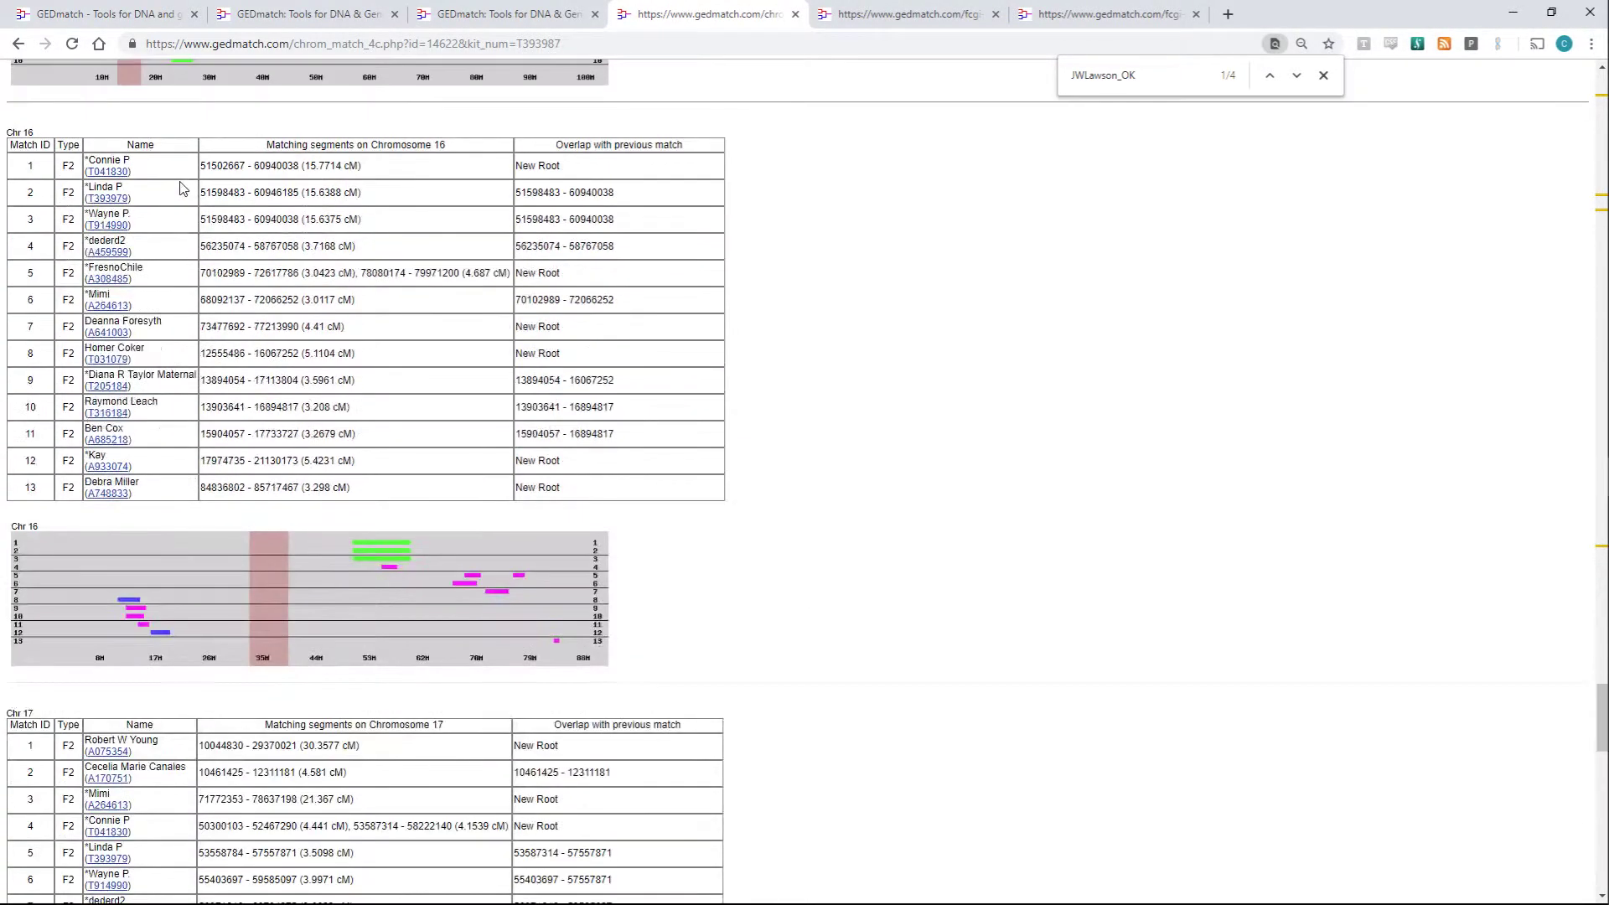
{"action": "scroll", "coordinate": [205, 191], "scroll_direction": "down", "scroll_amount": 7}
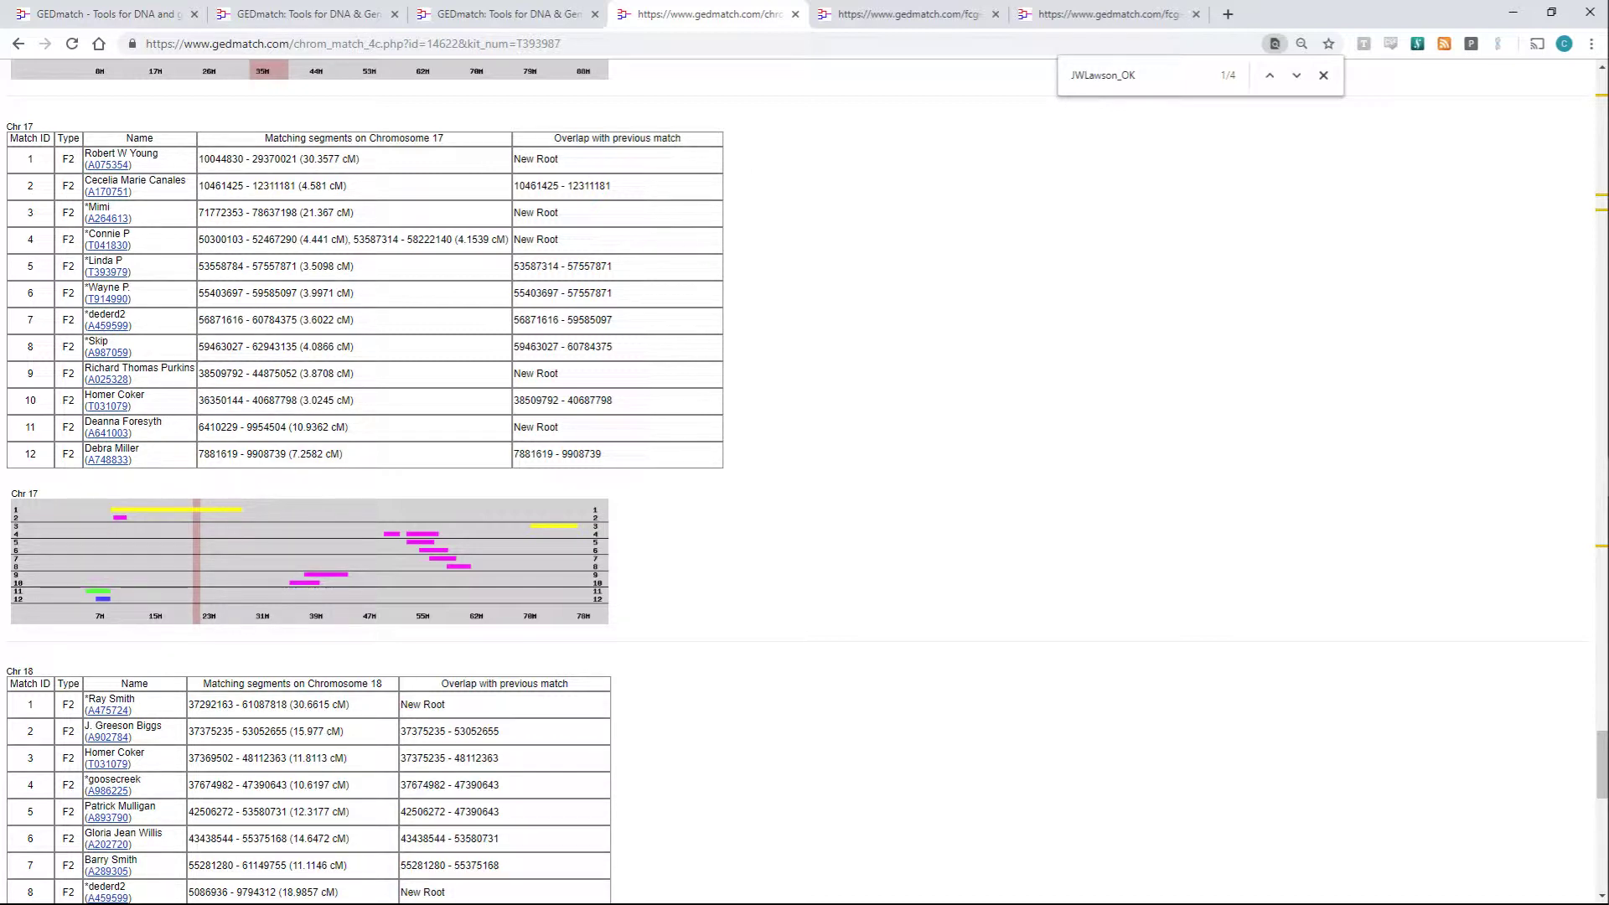
{"action": "scroll", "coordinate": [213, 462], "scroll_direction": "down", "scroll_amount": 1}
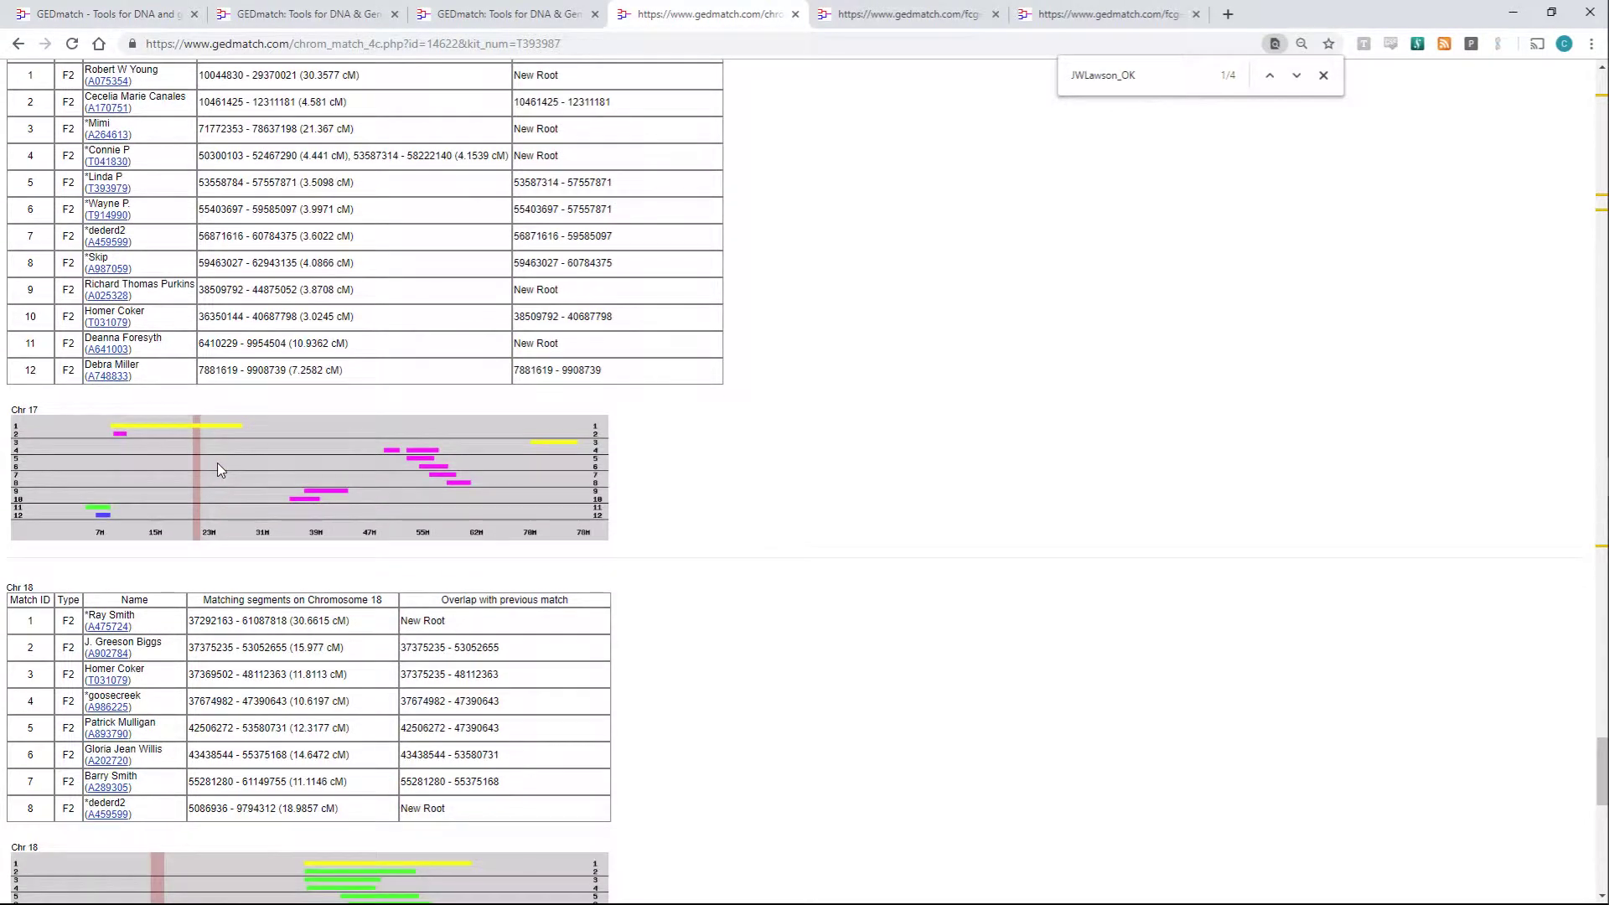
{"action": "scroll", "coordinate": [218, 464], "scroll_direction": "up", "scroll_amount": 1}
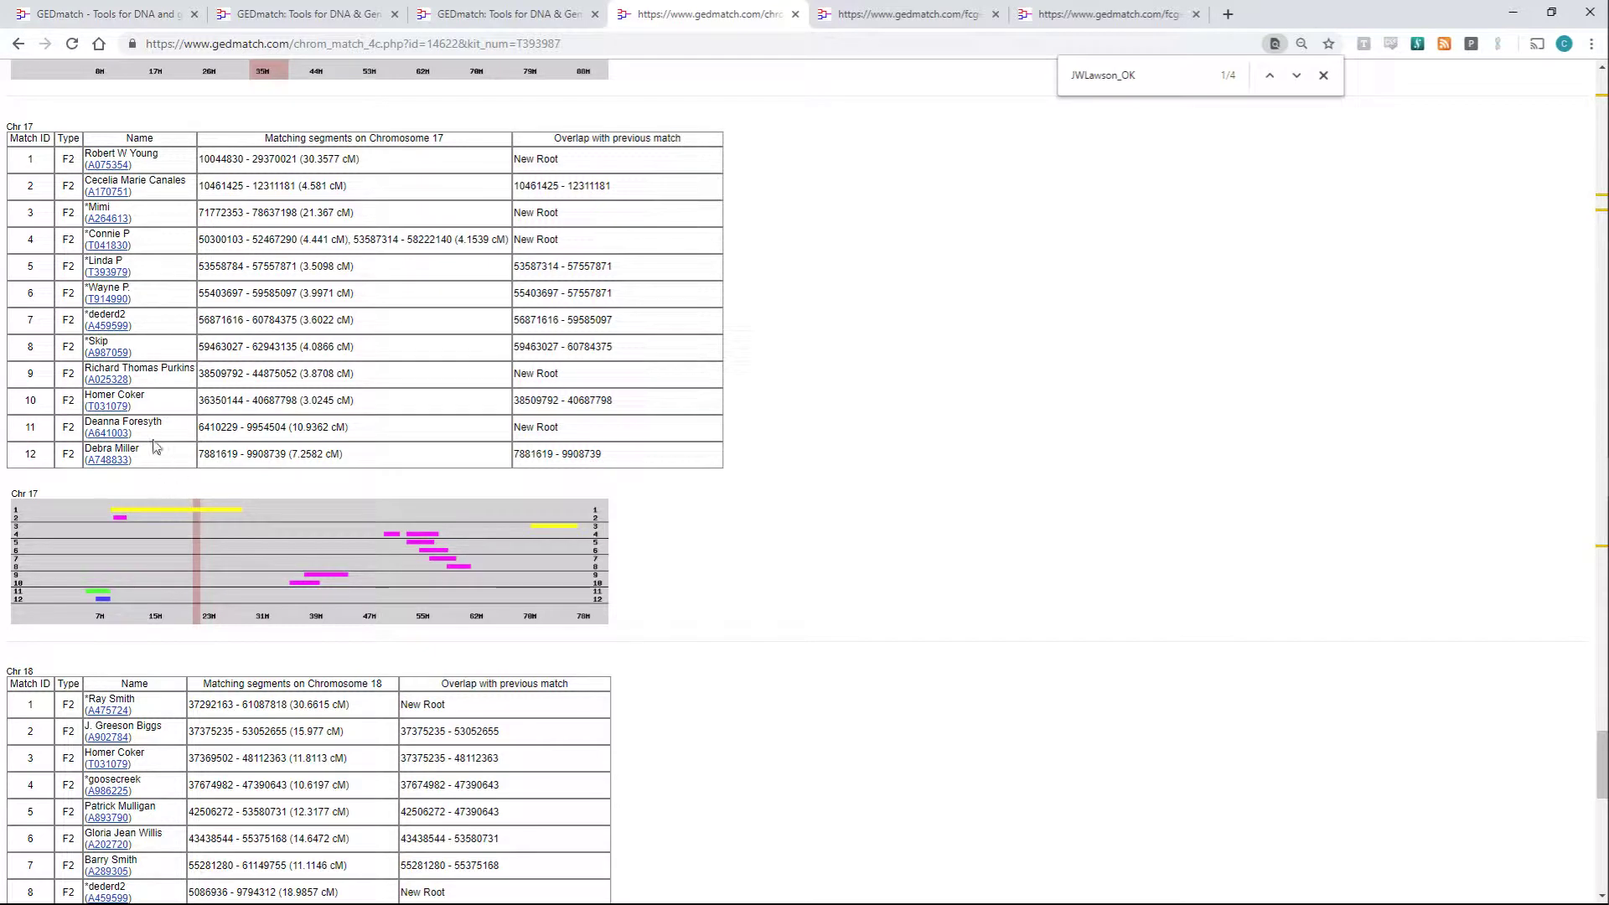
- Search the page for the top Chromosome 17 match's full name
{"action": "triple_click", "coordinate": [145, 152]}
{"action": "key", "text": "ctrl+c"}
{"action": "key", "text": "ctrl+f"}
{"action": "key", "text": "ctrl+v"}
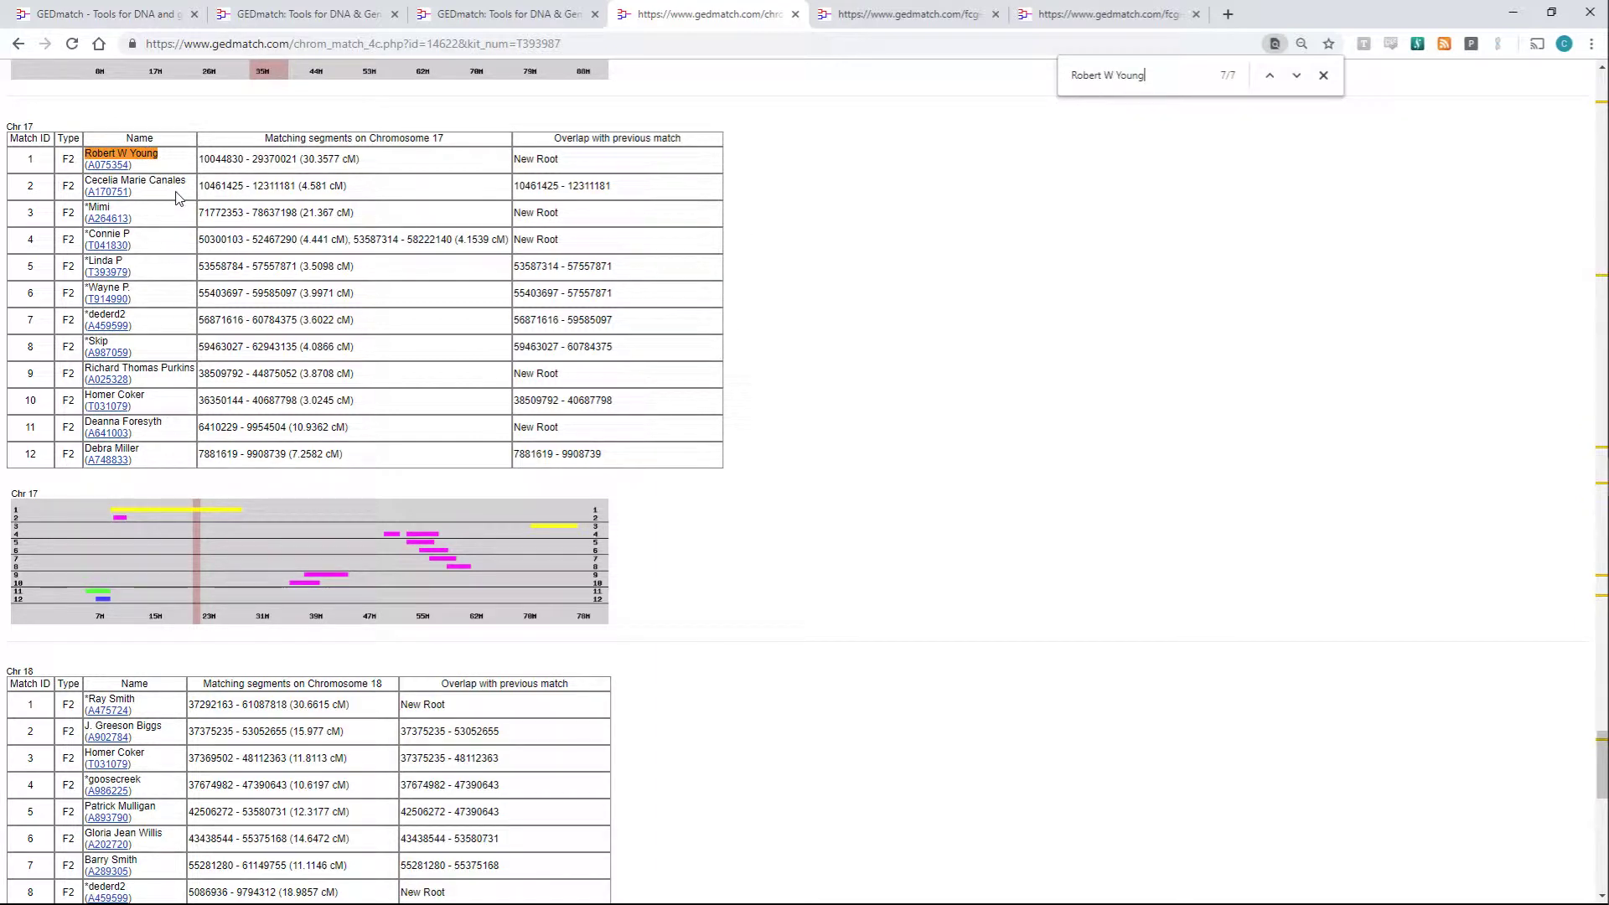
{"action": "key", "text": "Return"}
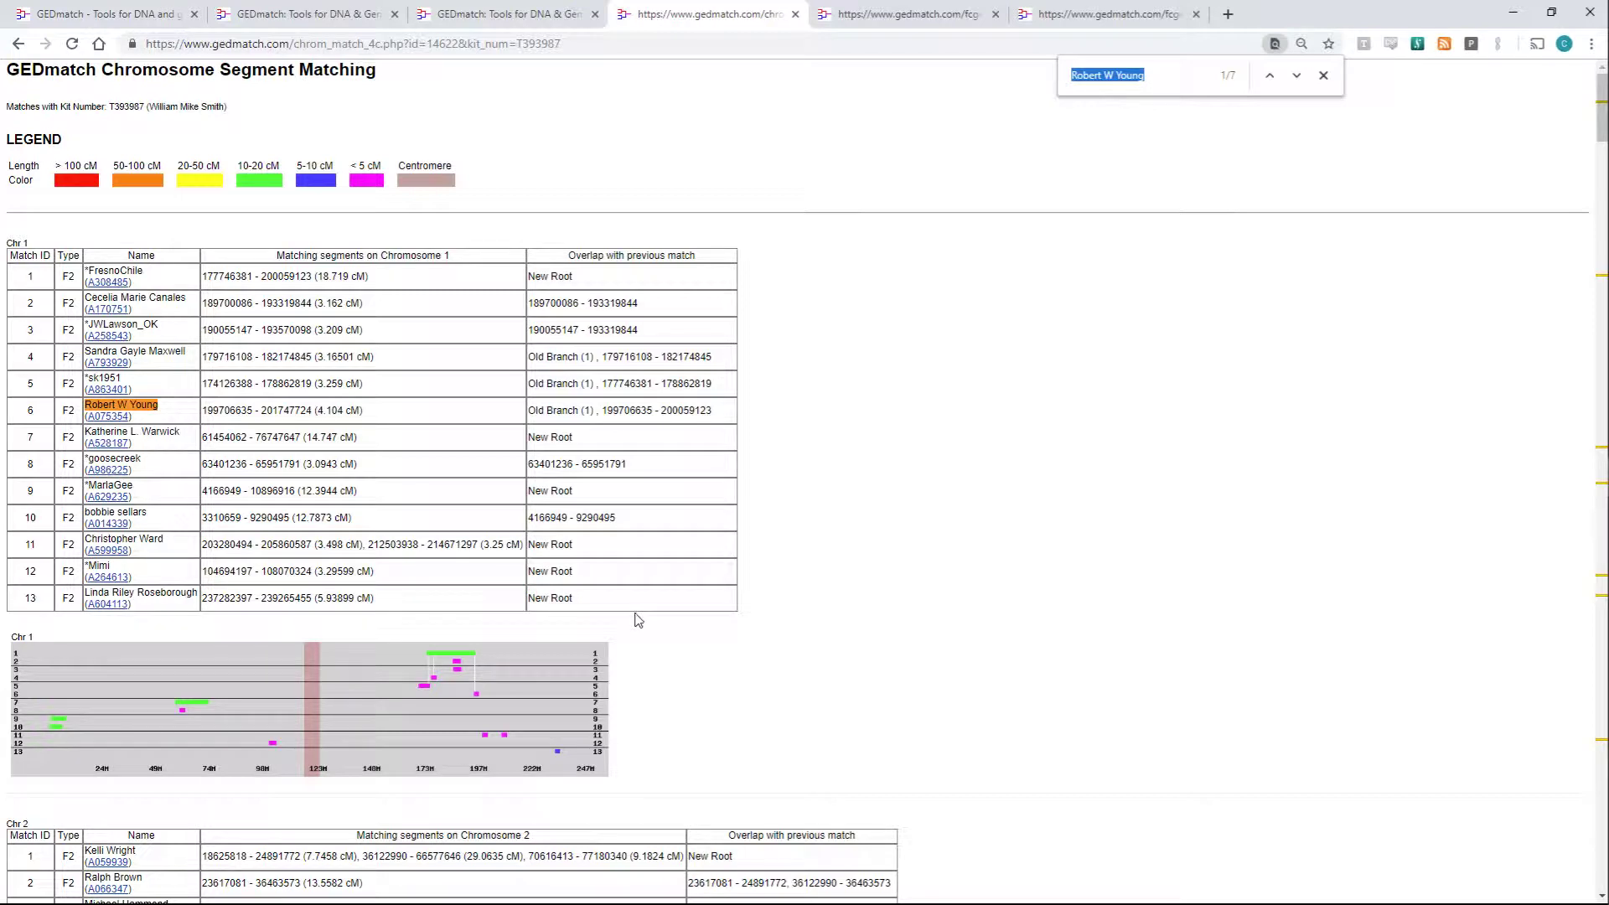
- Step through that name's occurrences in Chr 8, 9, 12 and 13, then show Multi Kit Analysis
{"action": "key", "text": "Return"}
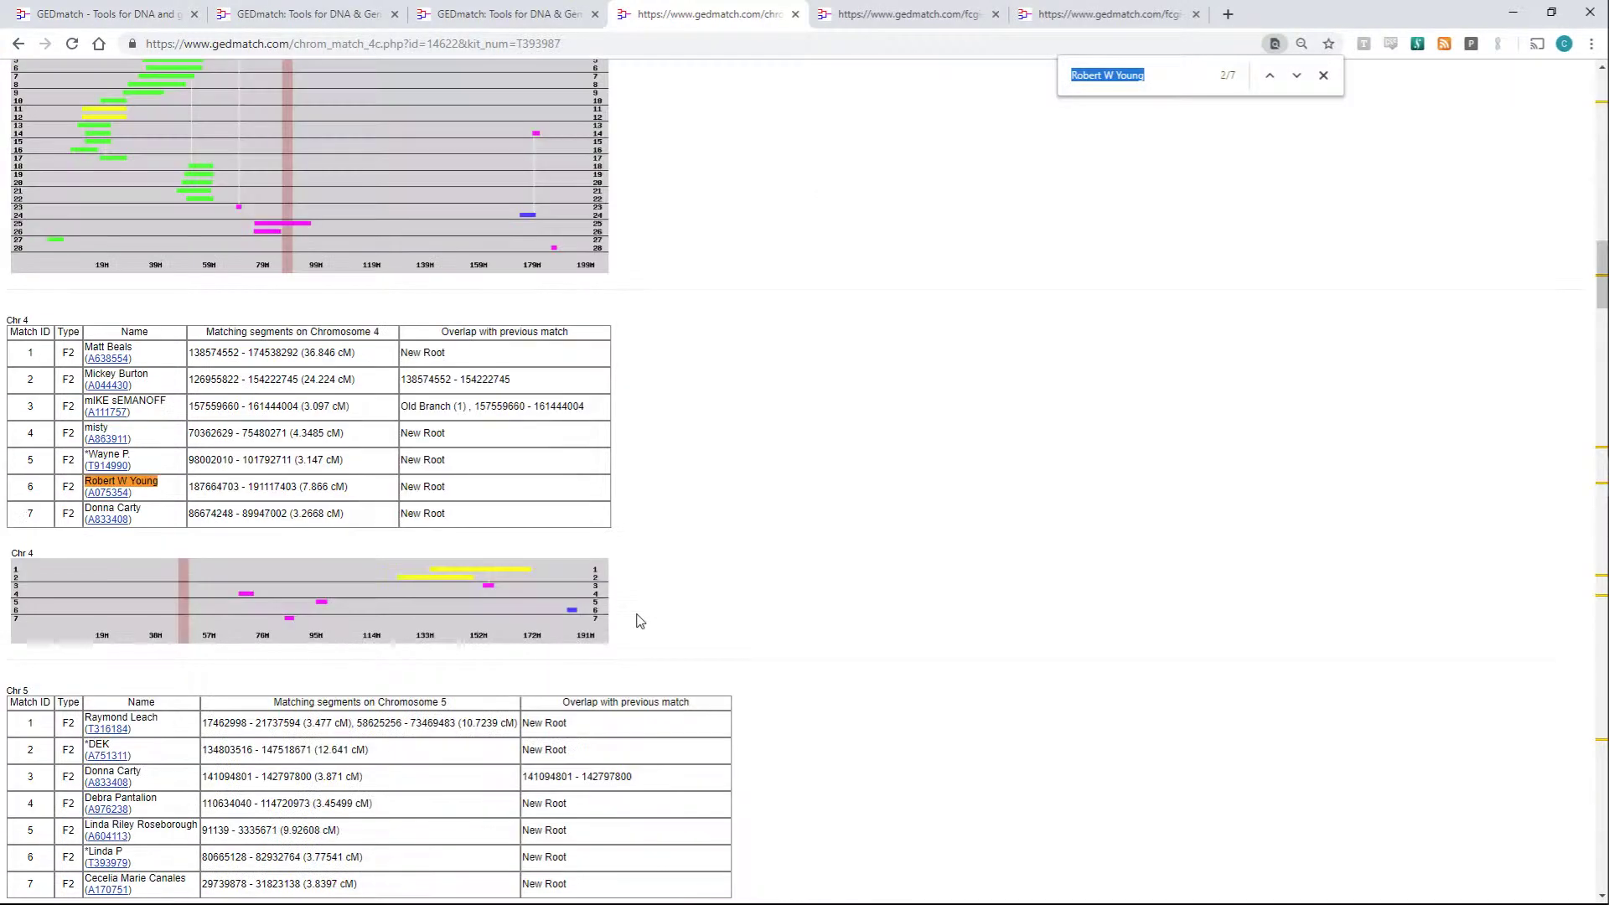
{"action": "key", "text": "Return"}
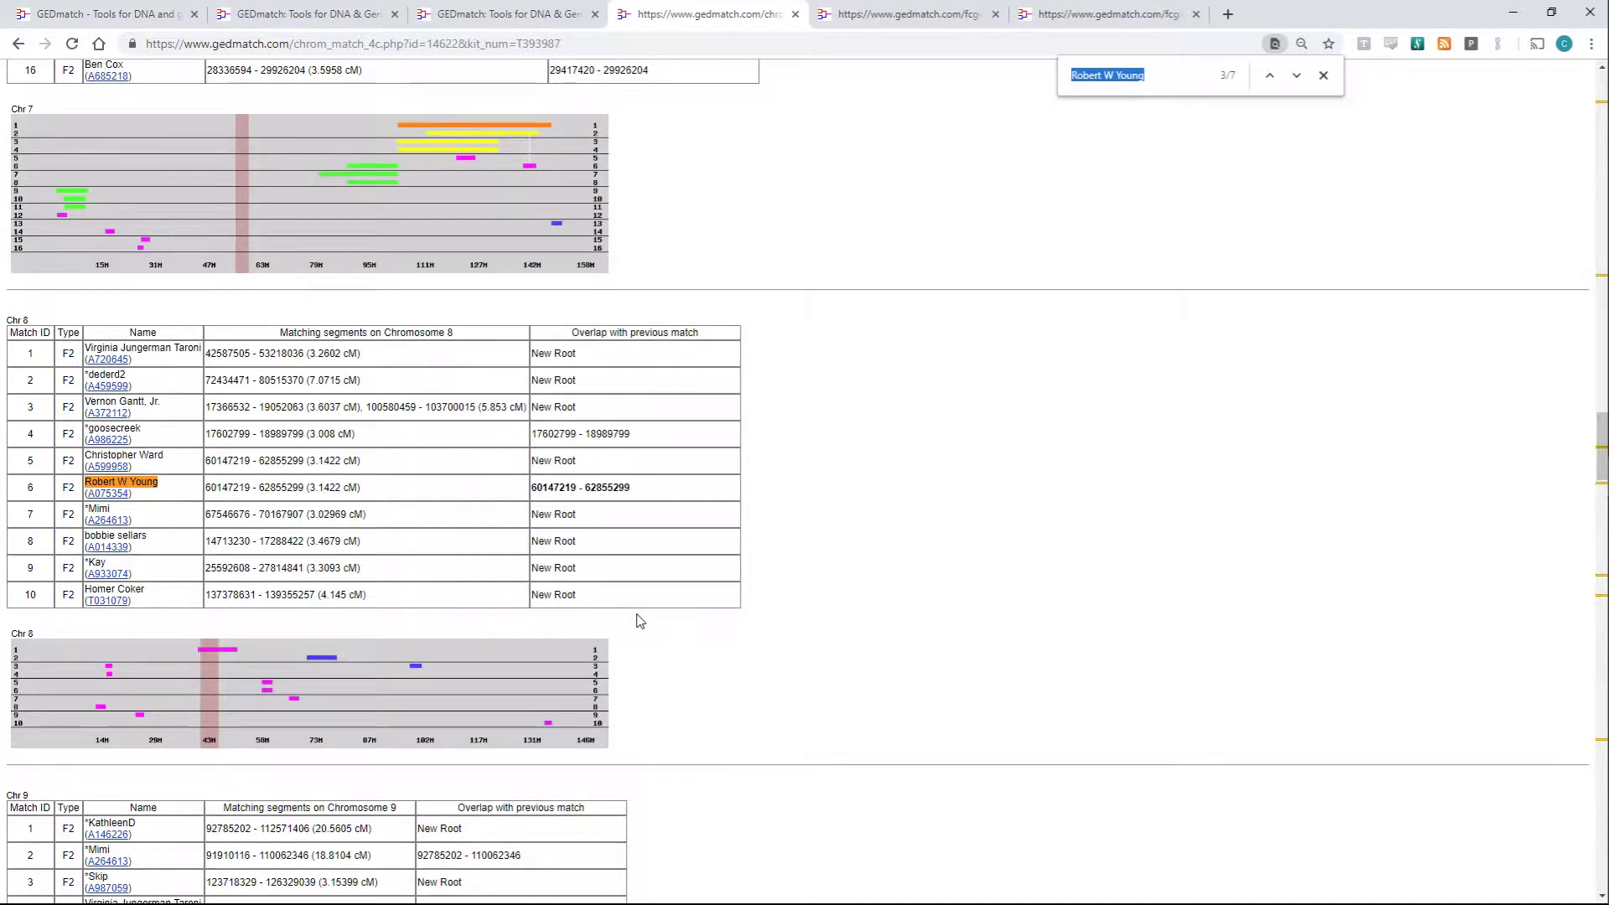
{"action": "key", "text": "Return"}
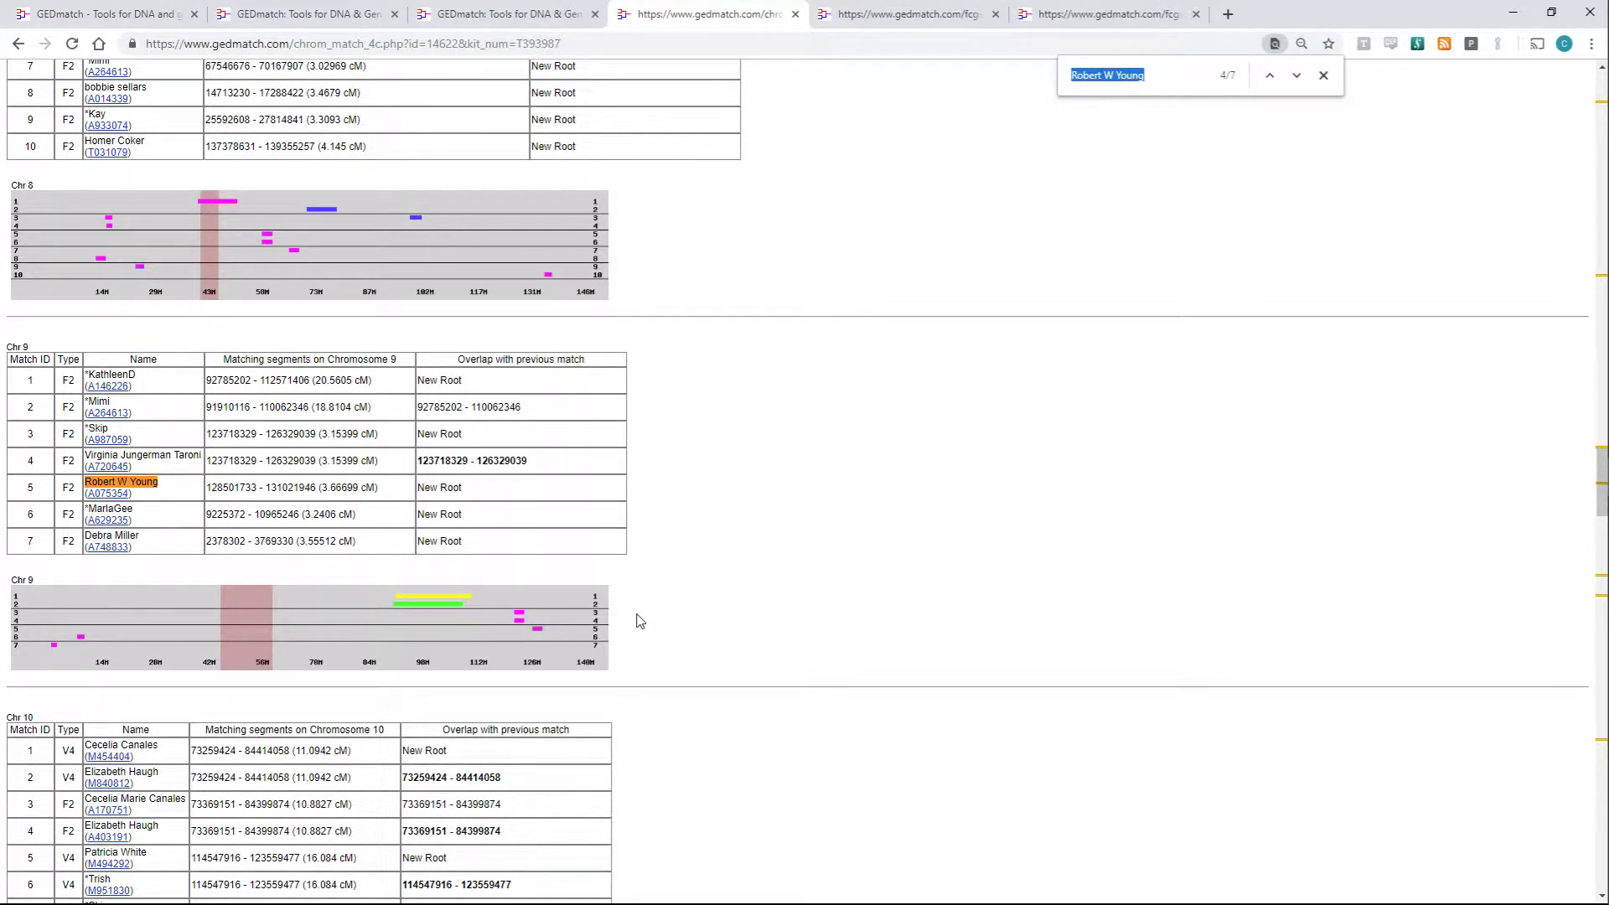
{"action": "key", "text": "Return"}
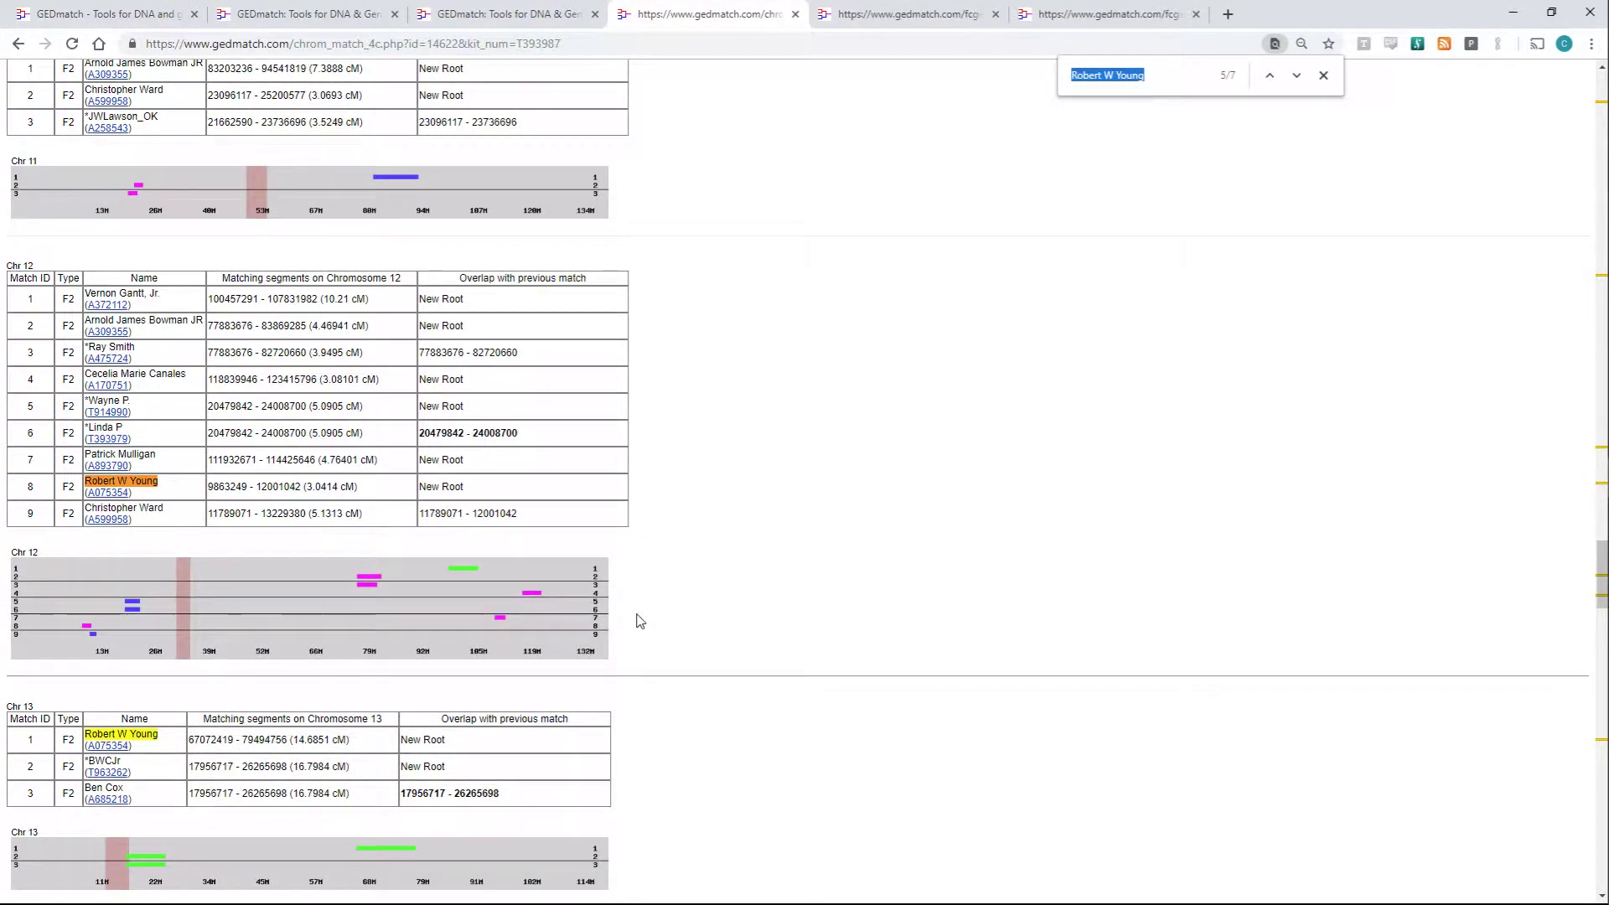
{"action": "key", "text": "Return"}
{"action": "scroll", "coordinate": [641, 621], "scroll_direction": "down", "scroll_amount": 2}
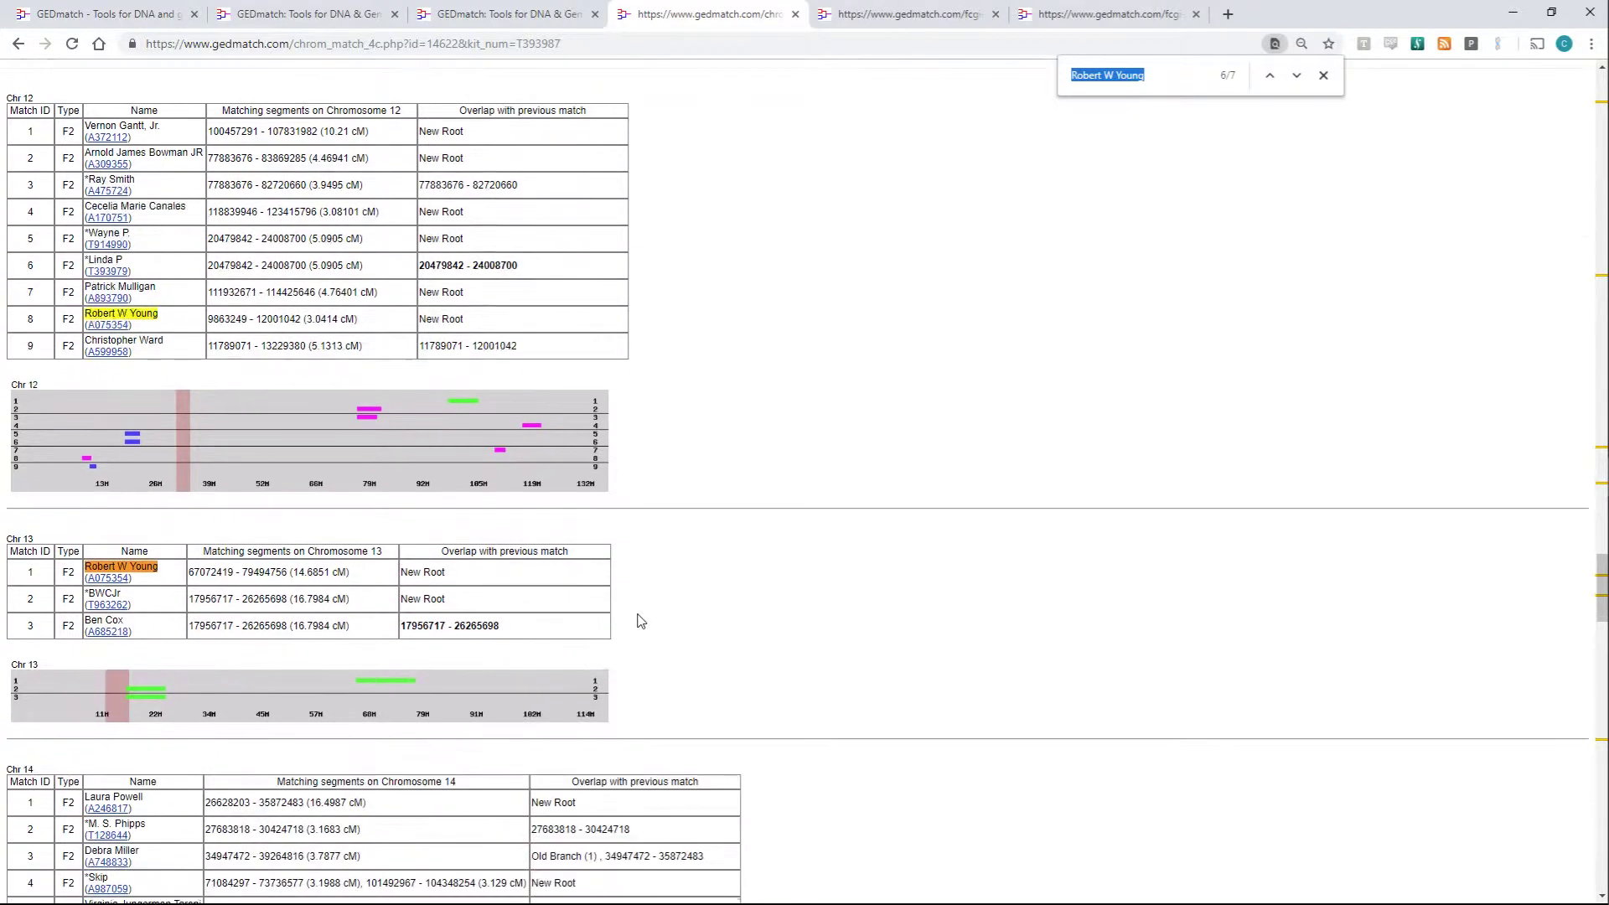
{"action": "left_click", "coordinate": [352, 15]}
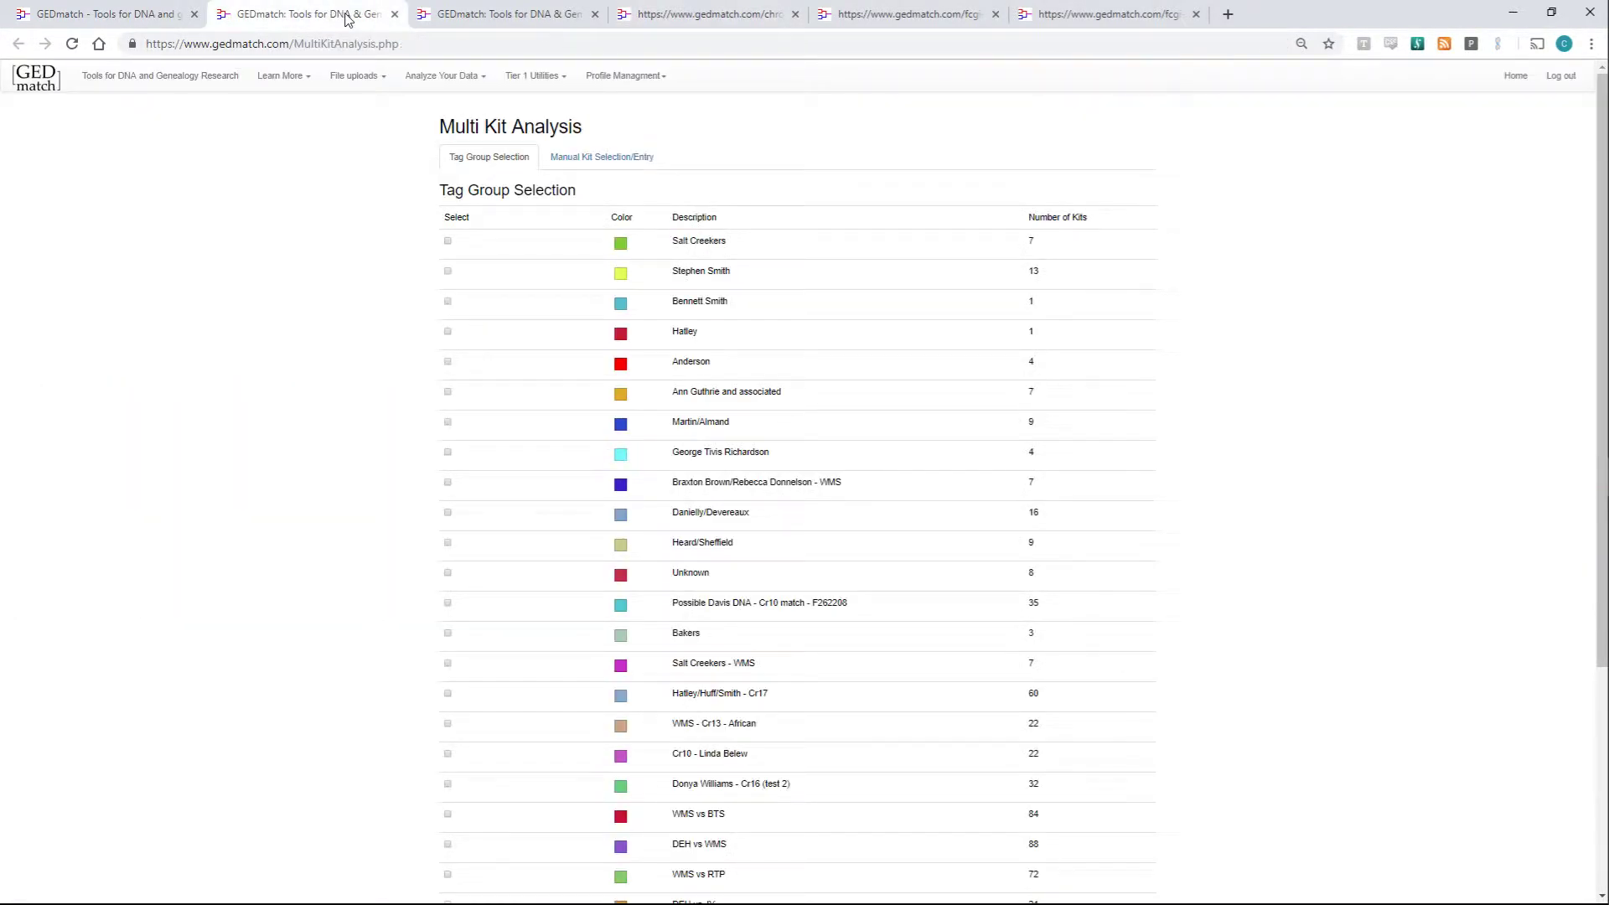
{"action": "left_click", "coordinate": [437, 9]}
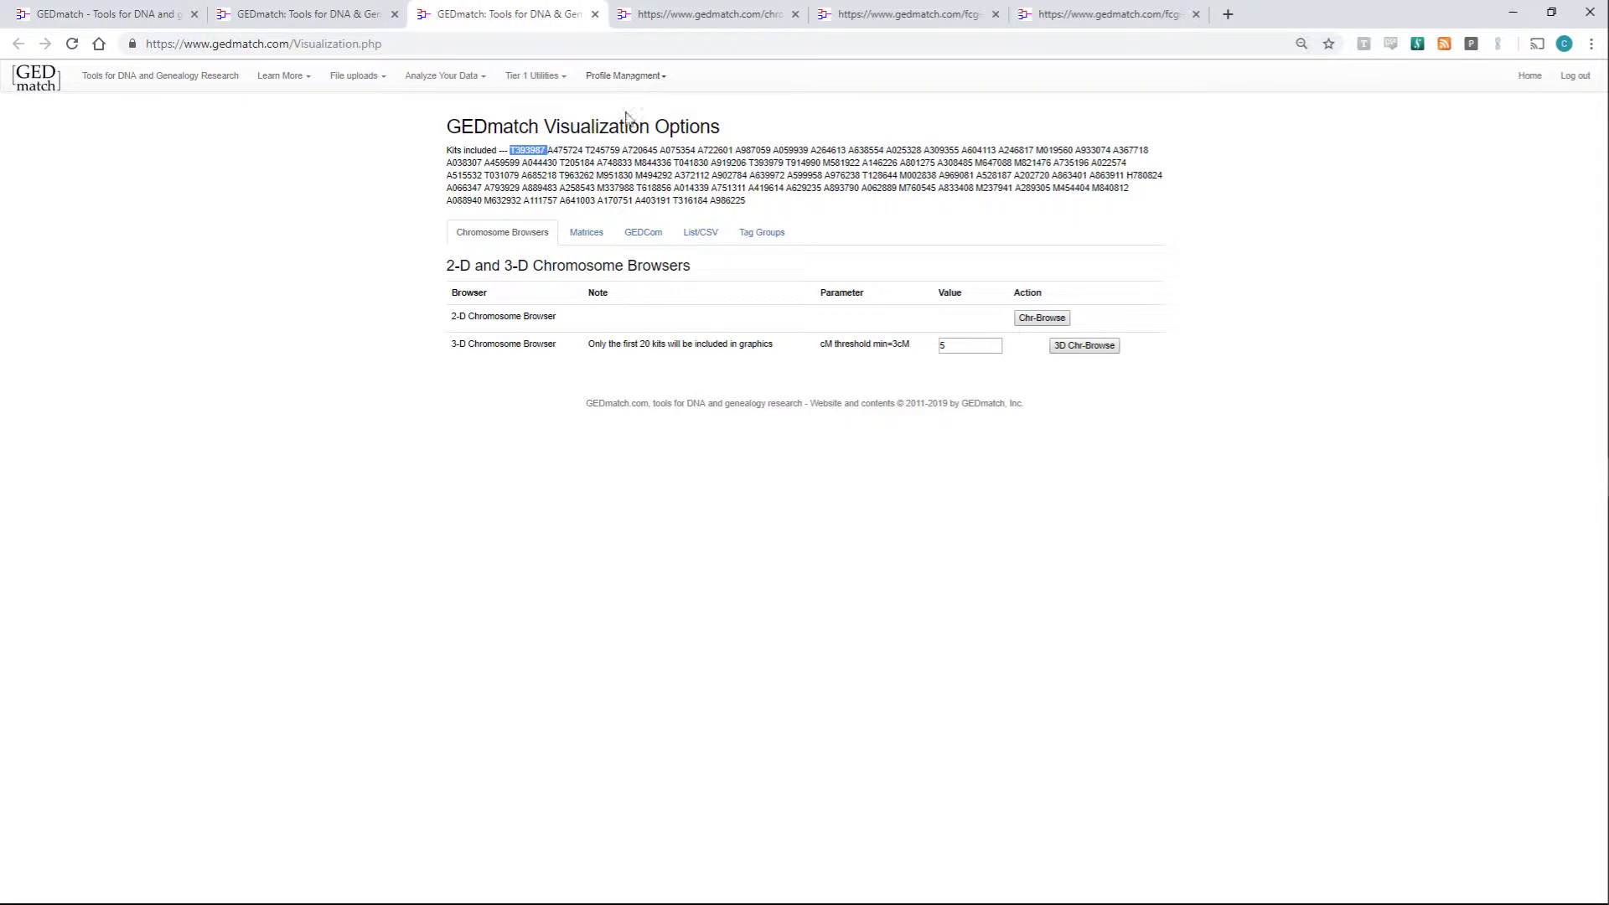
{"action": "left_click", "coordinate": [647, 239]}
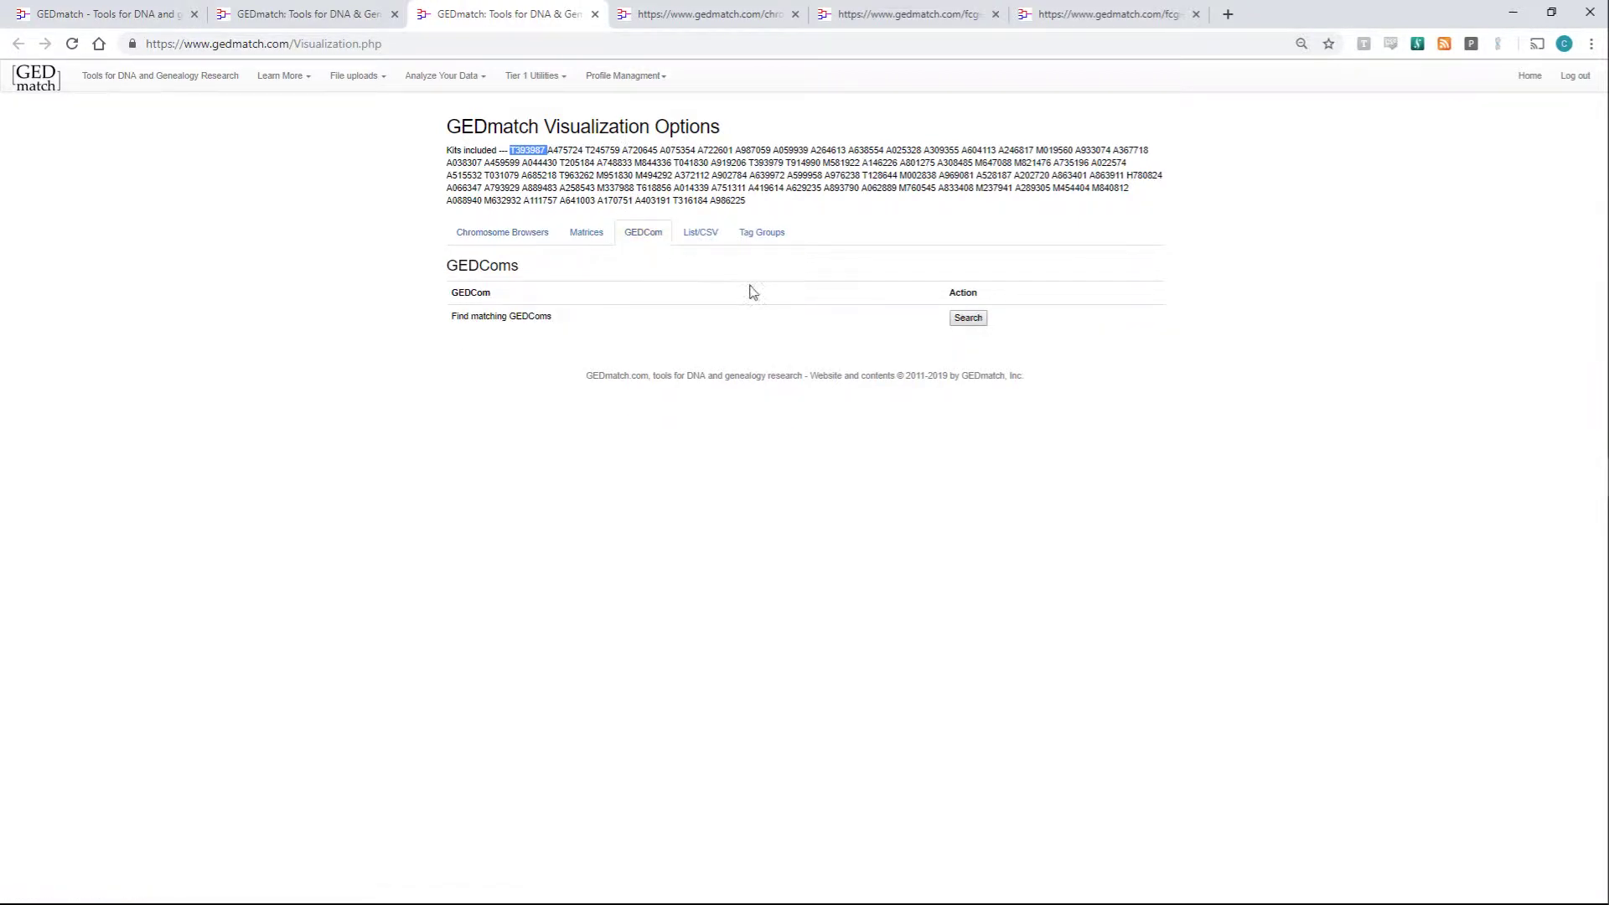
{"action": "left_click", "coordinate": [966, 320]}
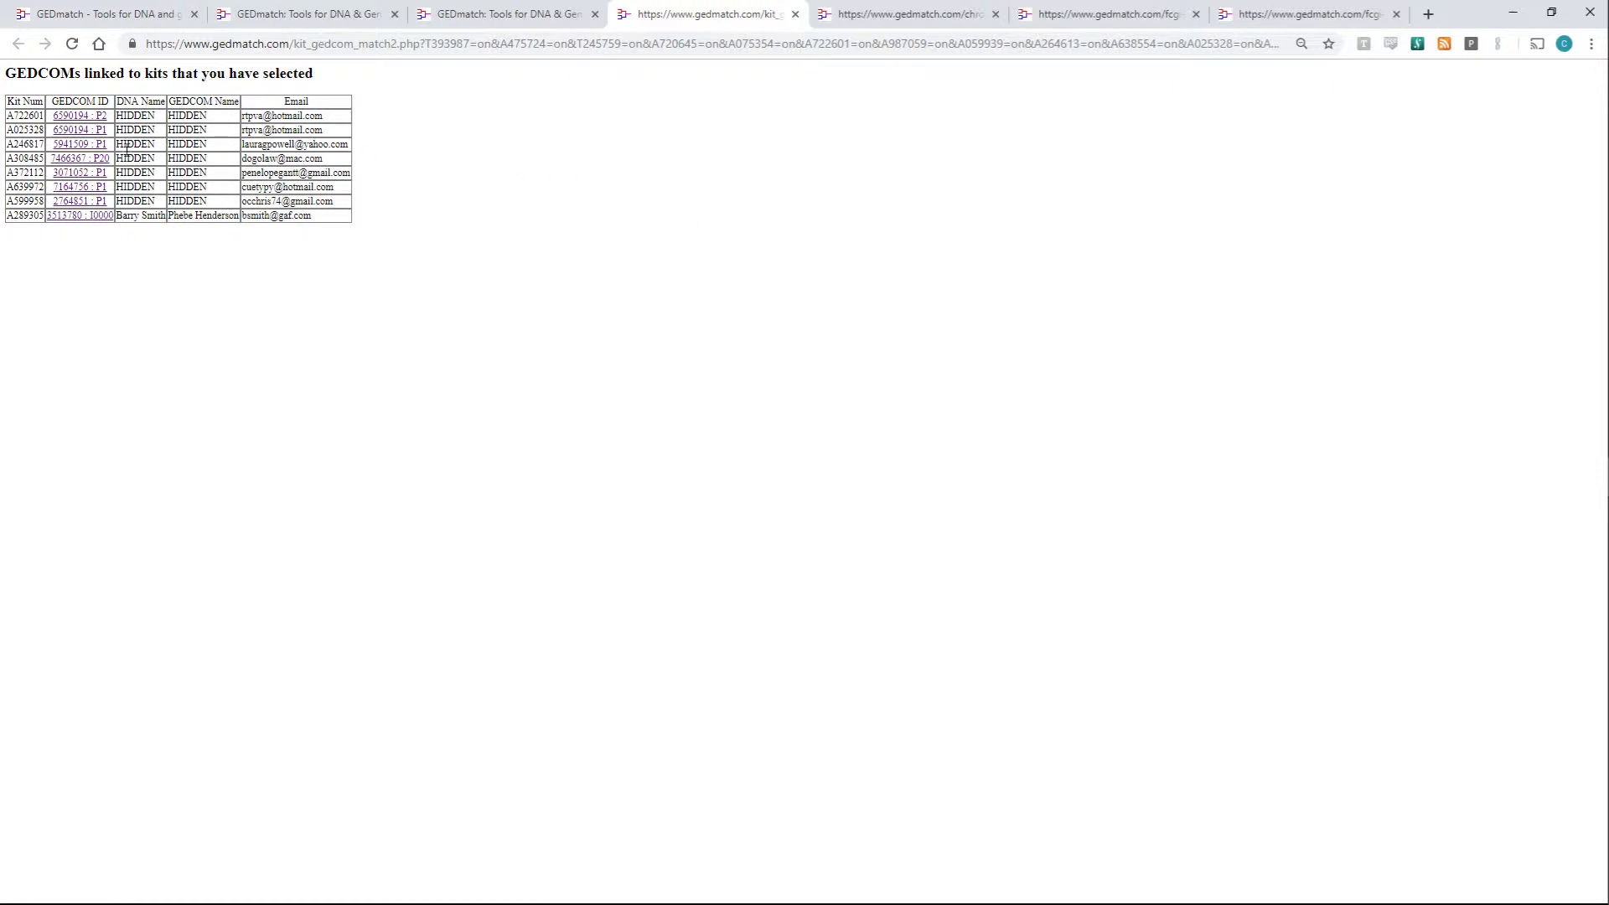
{"action": "middle_click", "coordinate": [93, 145]}
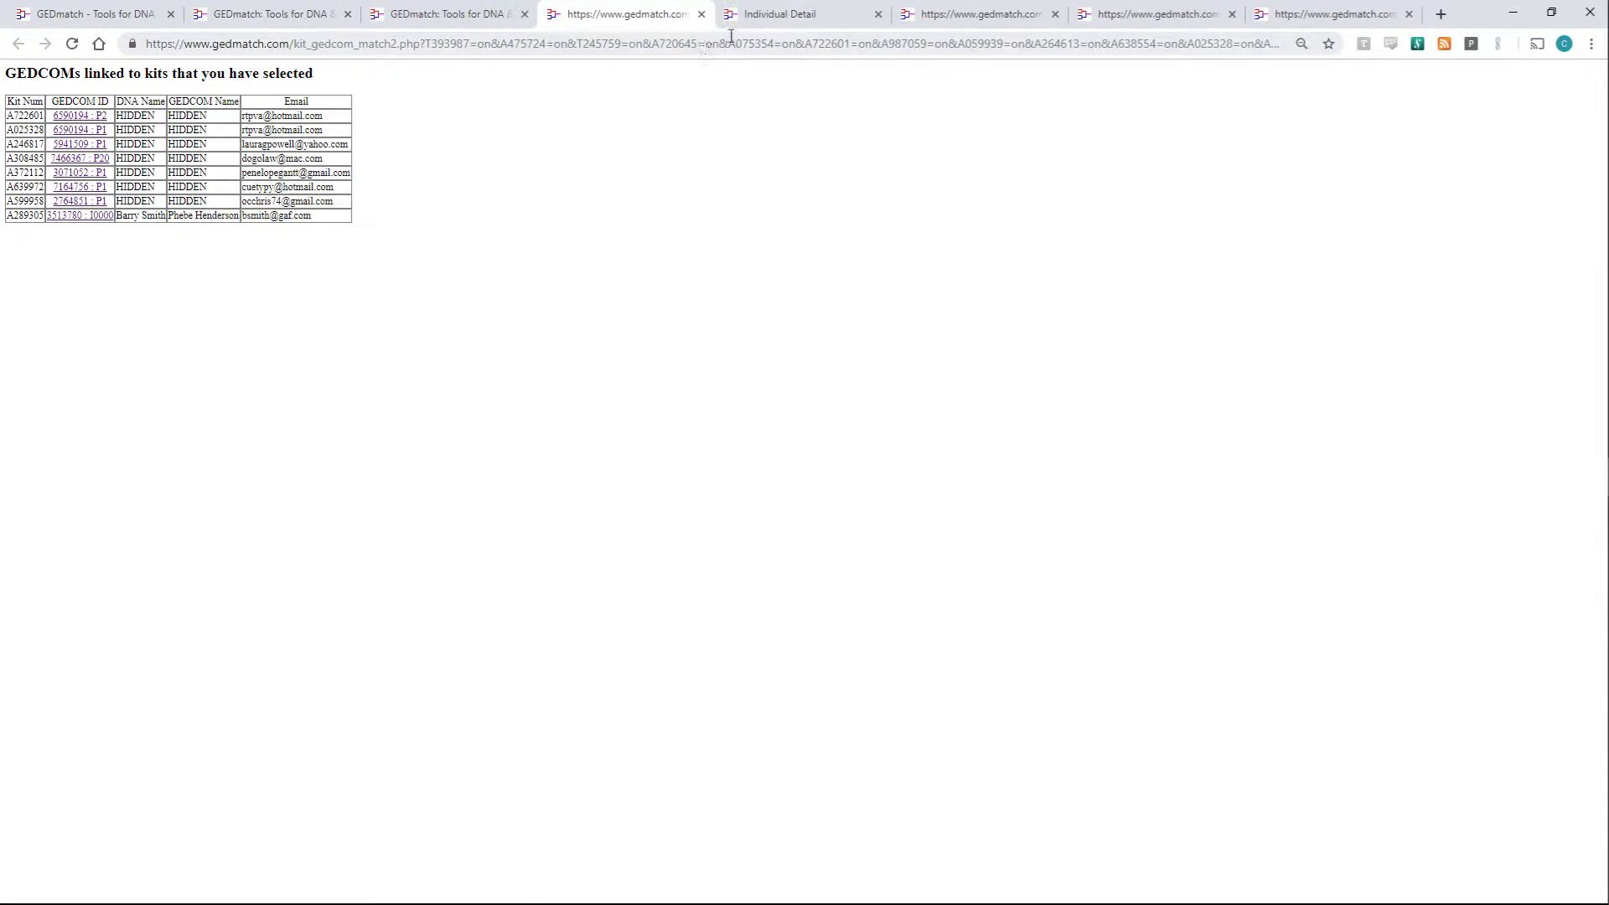
- Show that individual's pedigree chart with 10 generations
{"action": "left_click", "coordinate": [753, 14]}
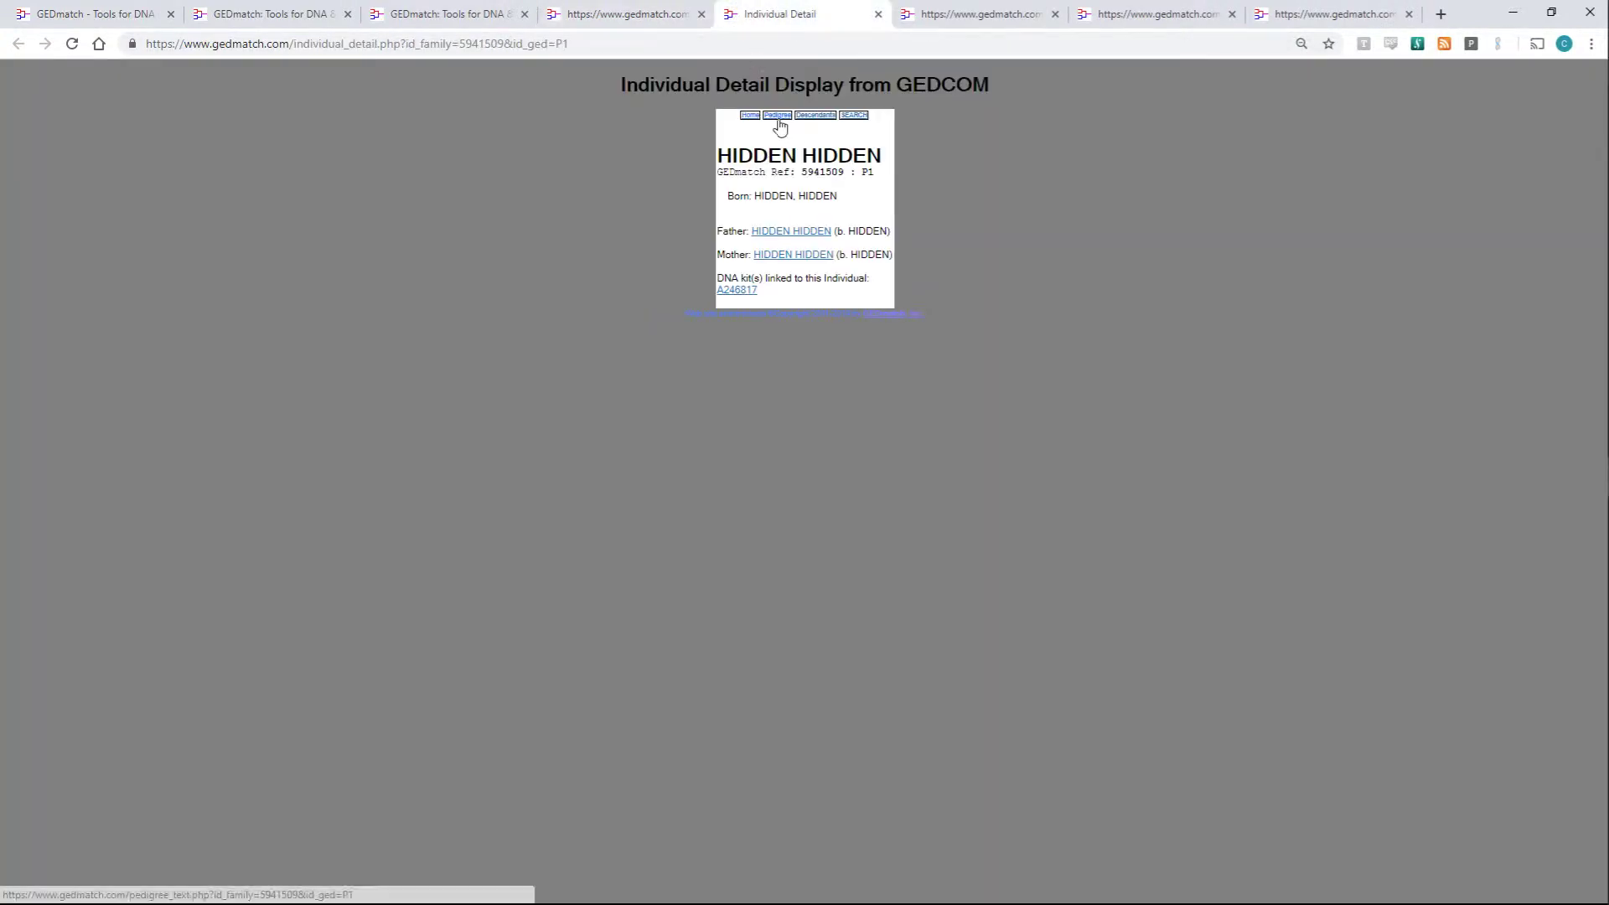
{"action": "left_click", "coordinate": [778, 116]}
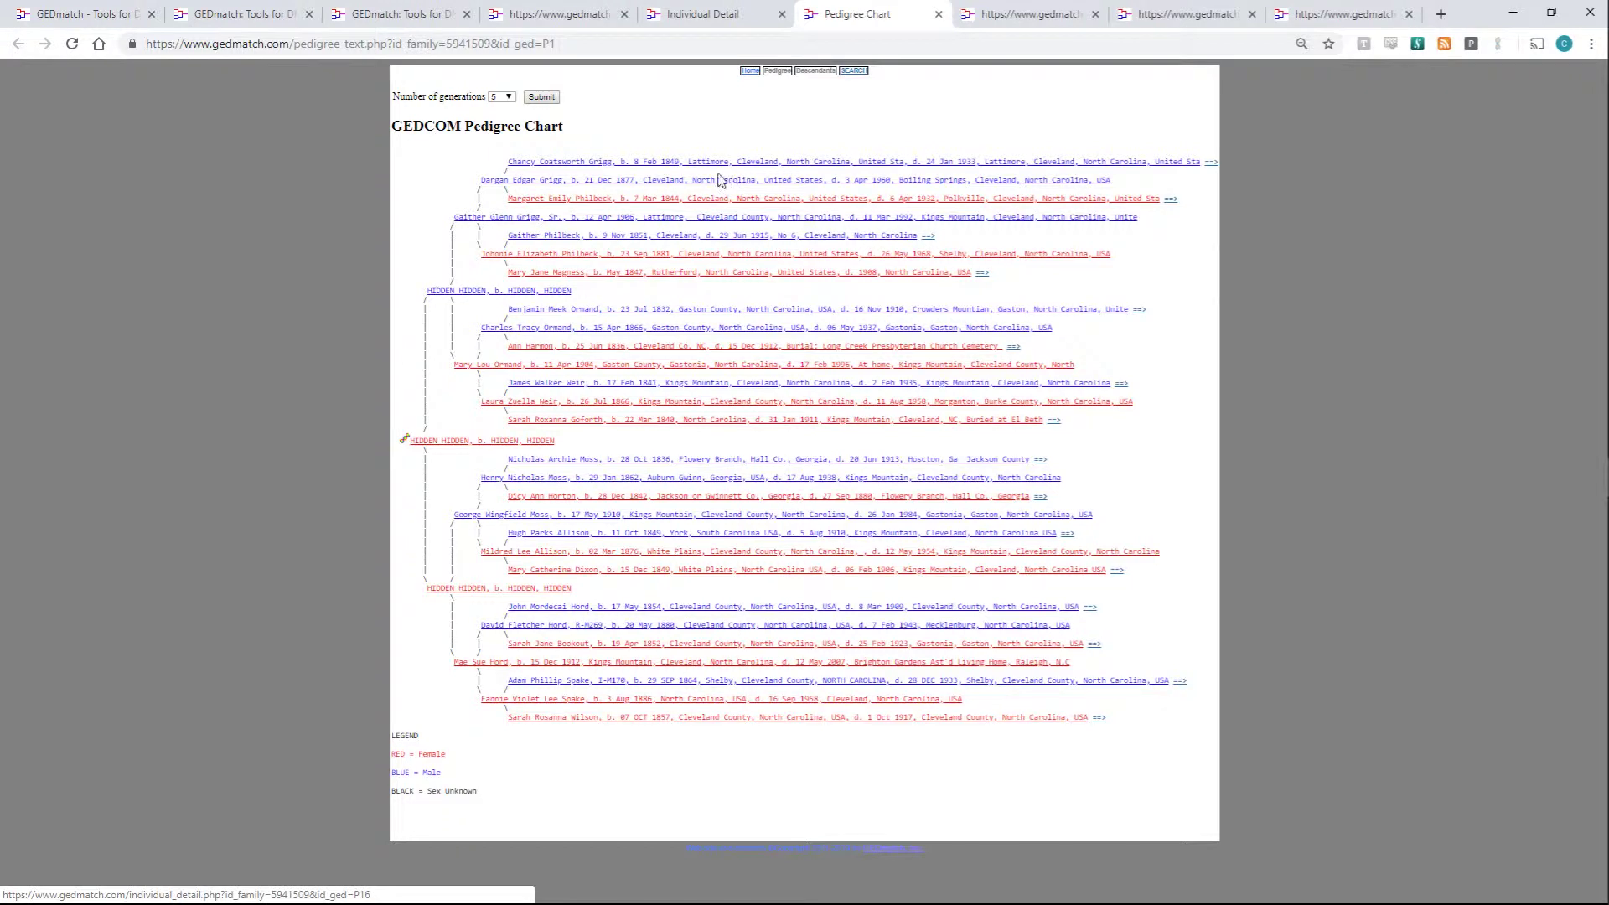
{"action": "left_click", "coordinate": [507, 98]}
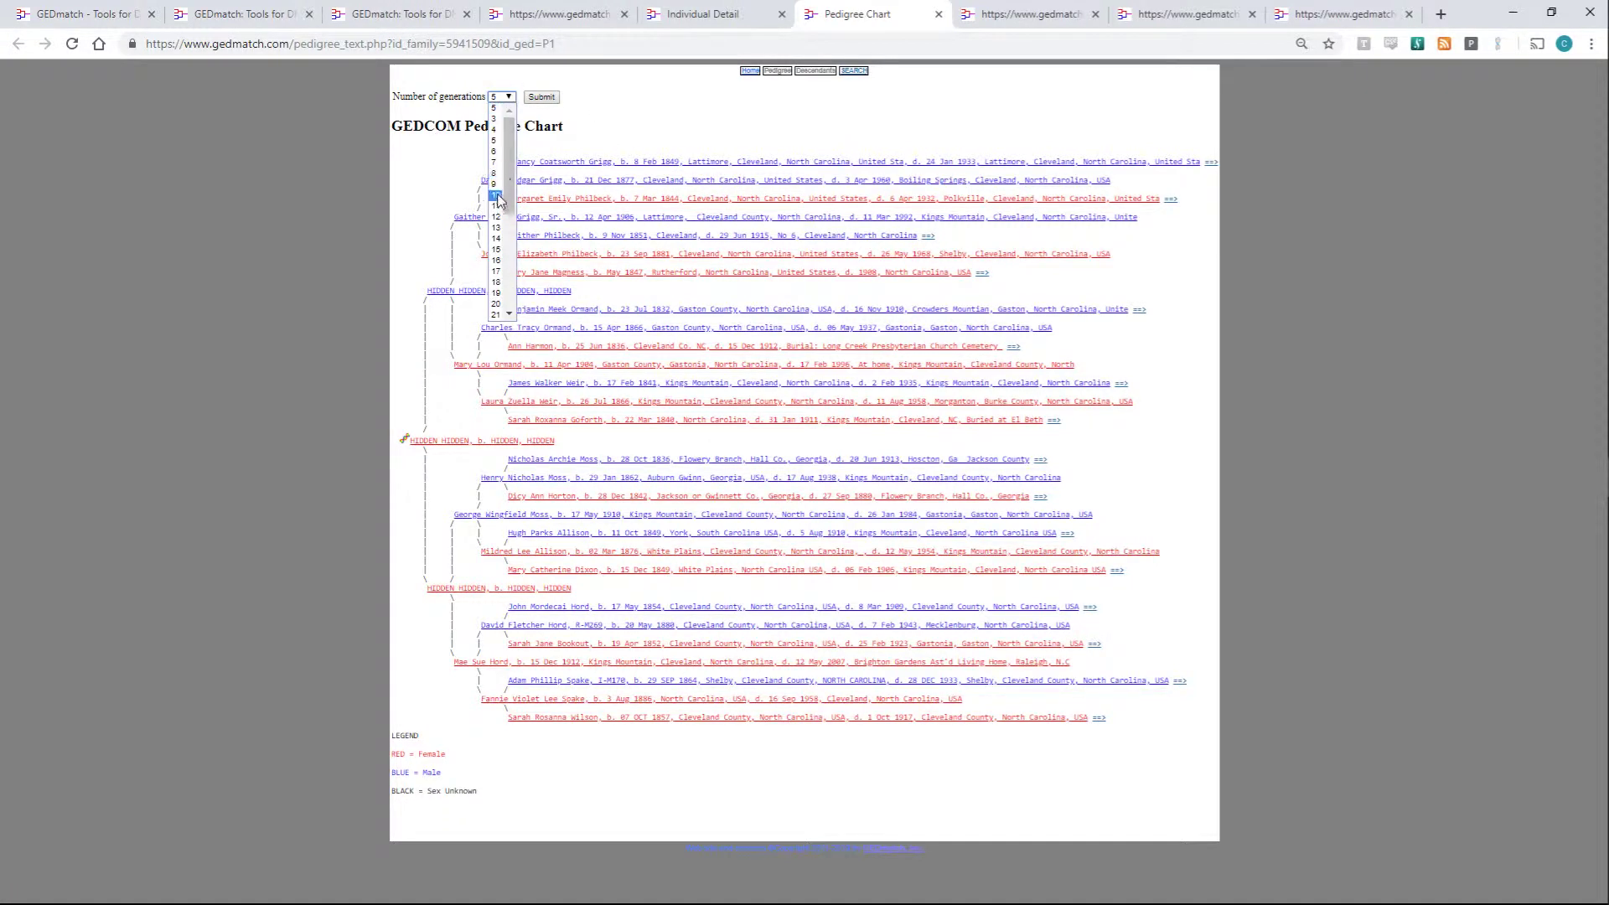
{"action": "left_click", "coordinate": [497, 196]}
{"action": "left_click", "coordinate": [537, 98]}
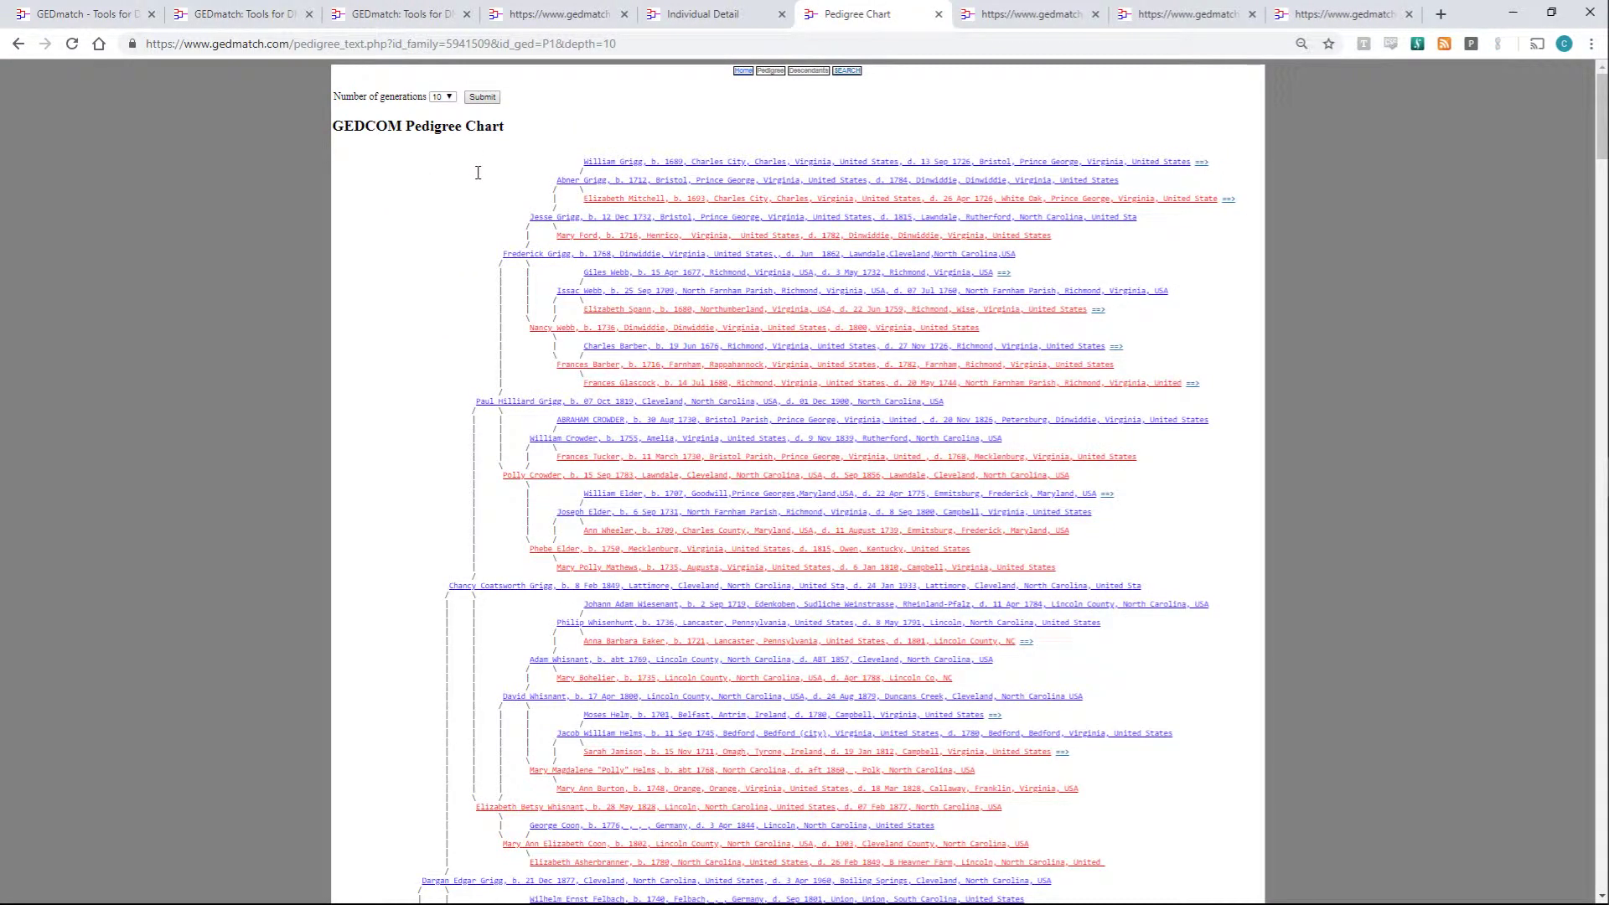
- Search the pedigree chart for 'smith', then for 'orange'
{"action": "key", "text": "ctrl+f"}
{"action": "type", "text": "smith"}
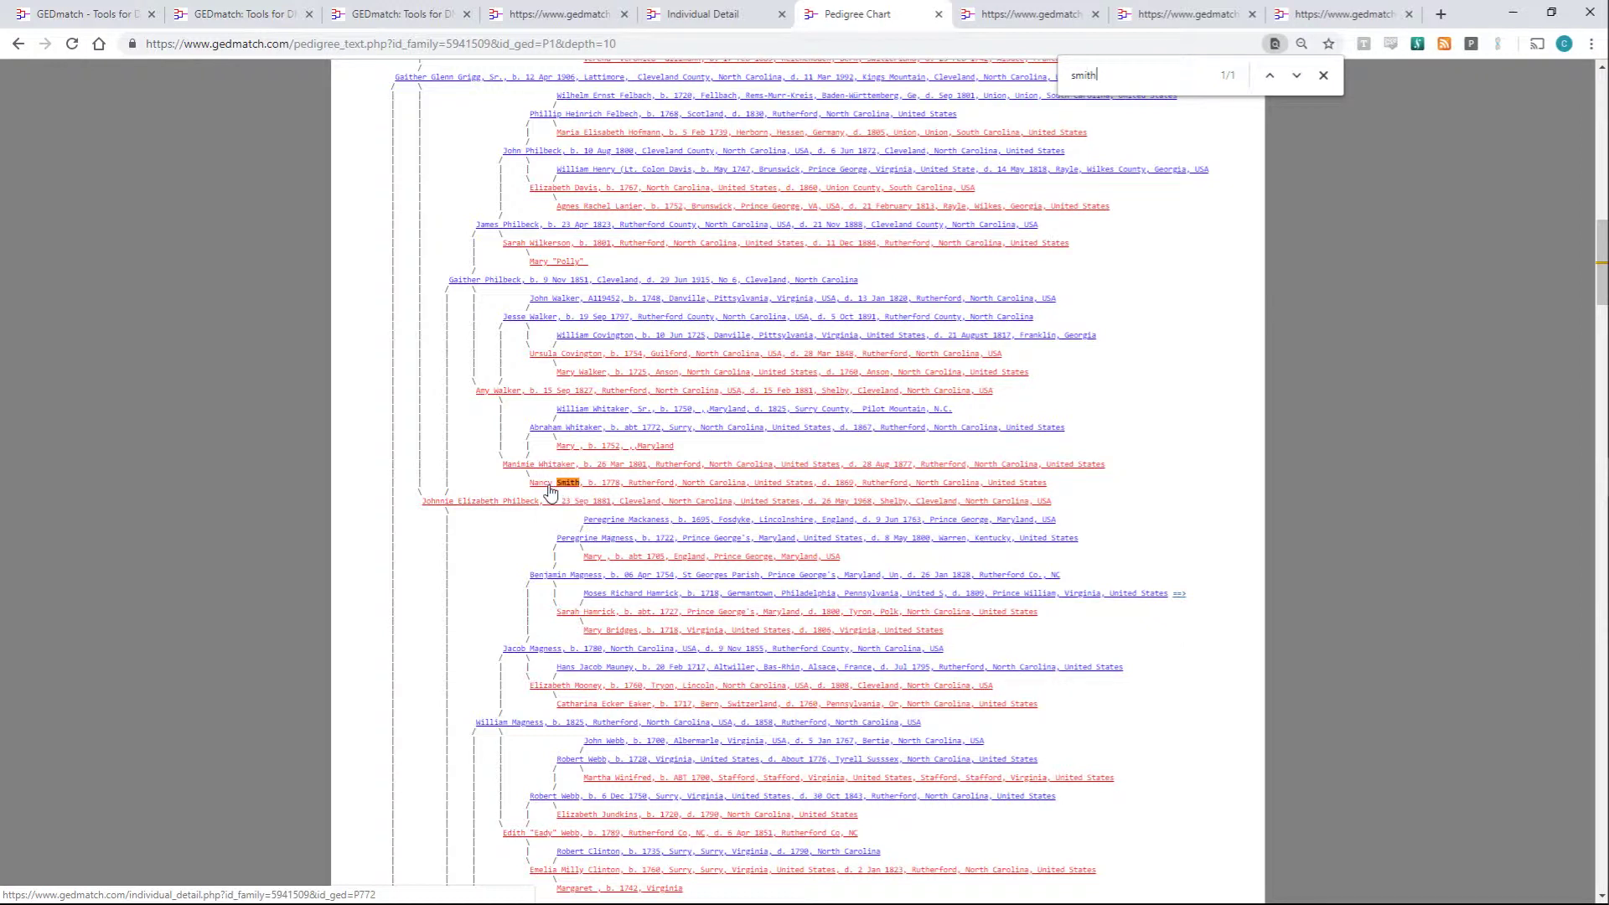
{"action": "key", "text": "ctrl+f"}
{"action": "type", "text": "orange"}
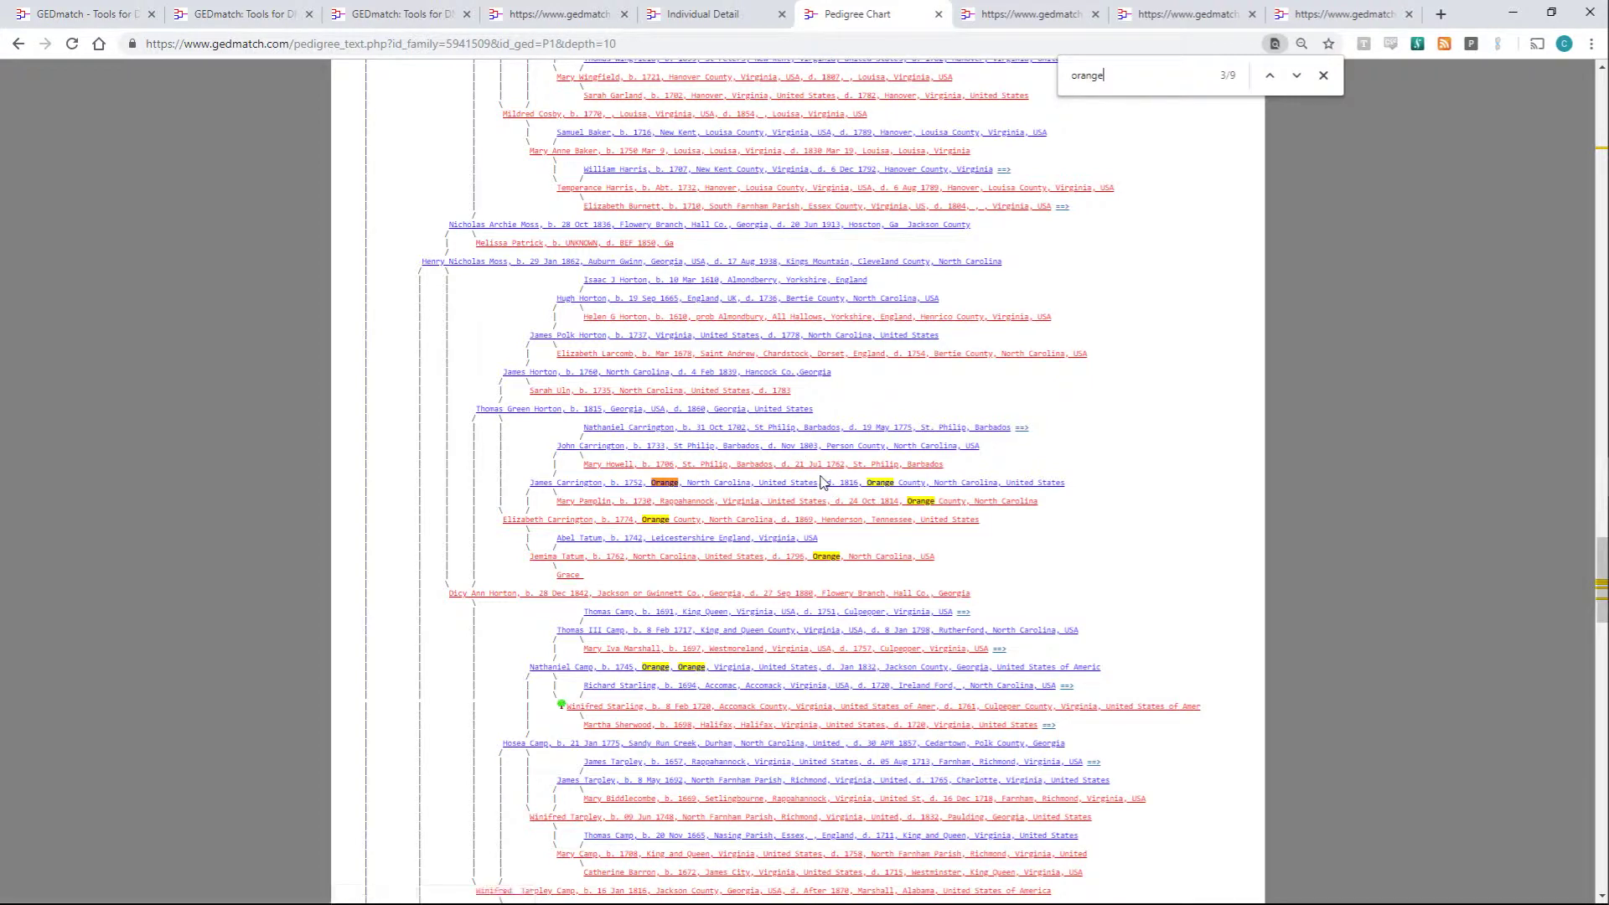
- Step through the remaining Orange matches and return to the chromosome segment match results
{"action": "scroll", "coordinate": [828, 485], "scroll_direction": "down", "scroll_amount": 1}
{"action": "scroll", "coordinate": [829, 486], "scroll_direction": "down", "scroll_amount": 3}
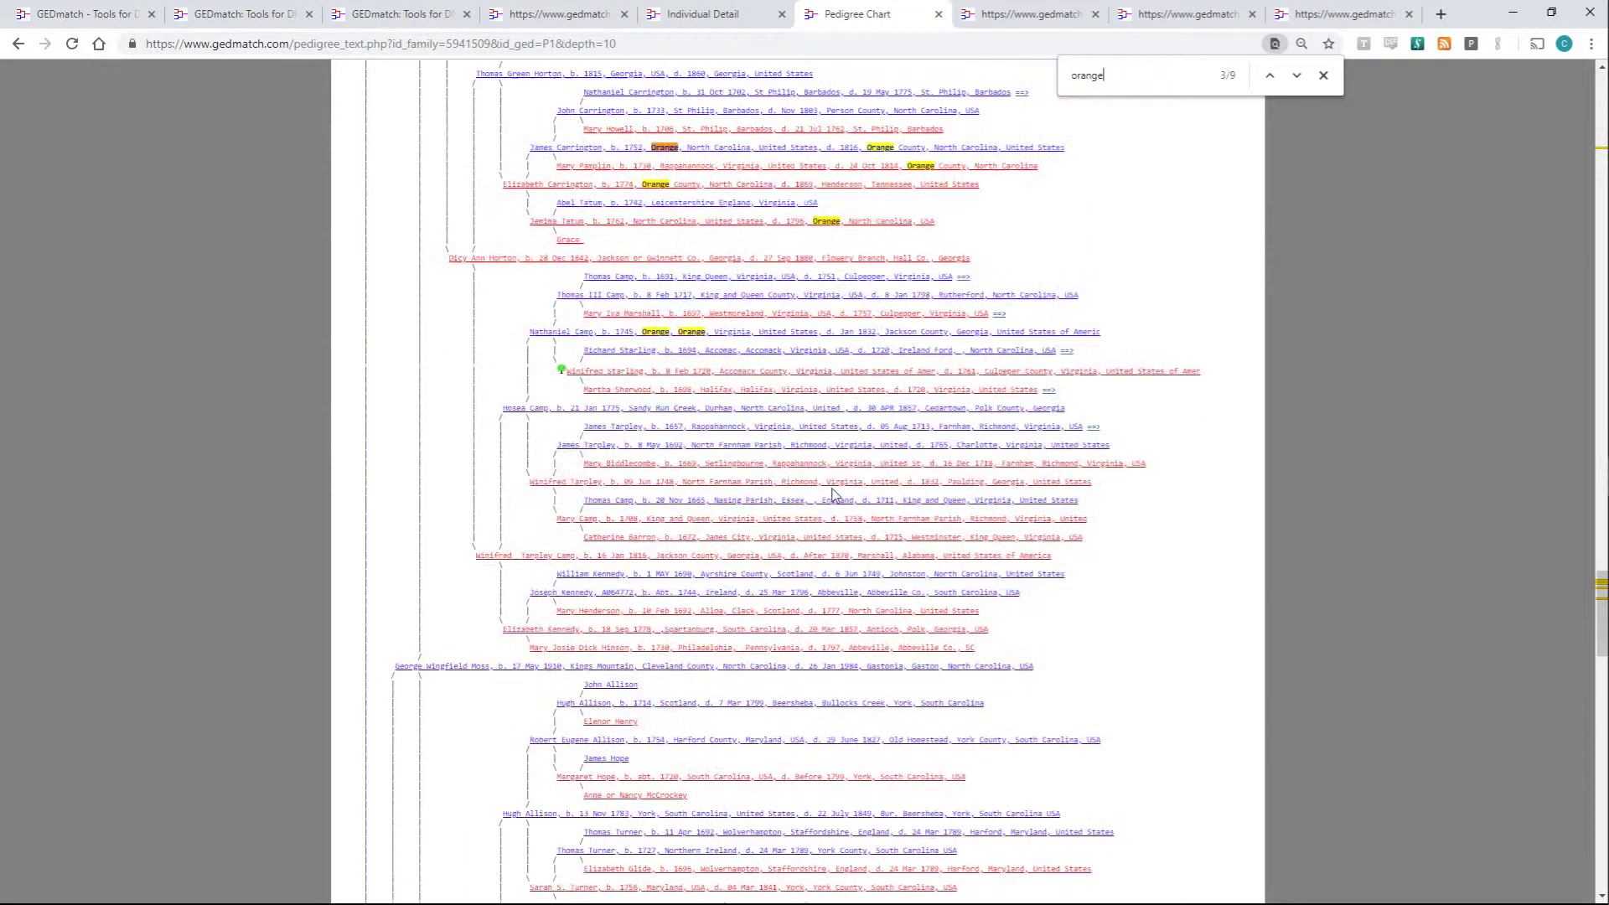
{"action": "scroll", "coordinate": [830, 493], "scroll_direction": "down", "scroll_amount": 3}
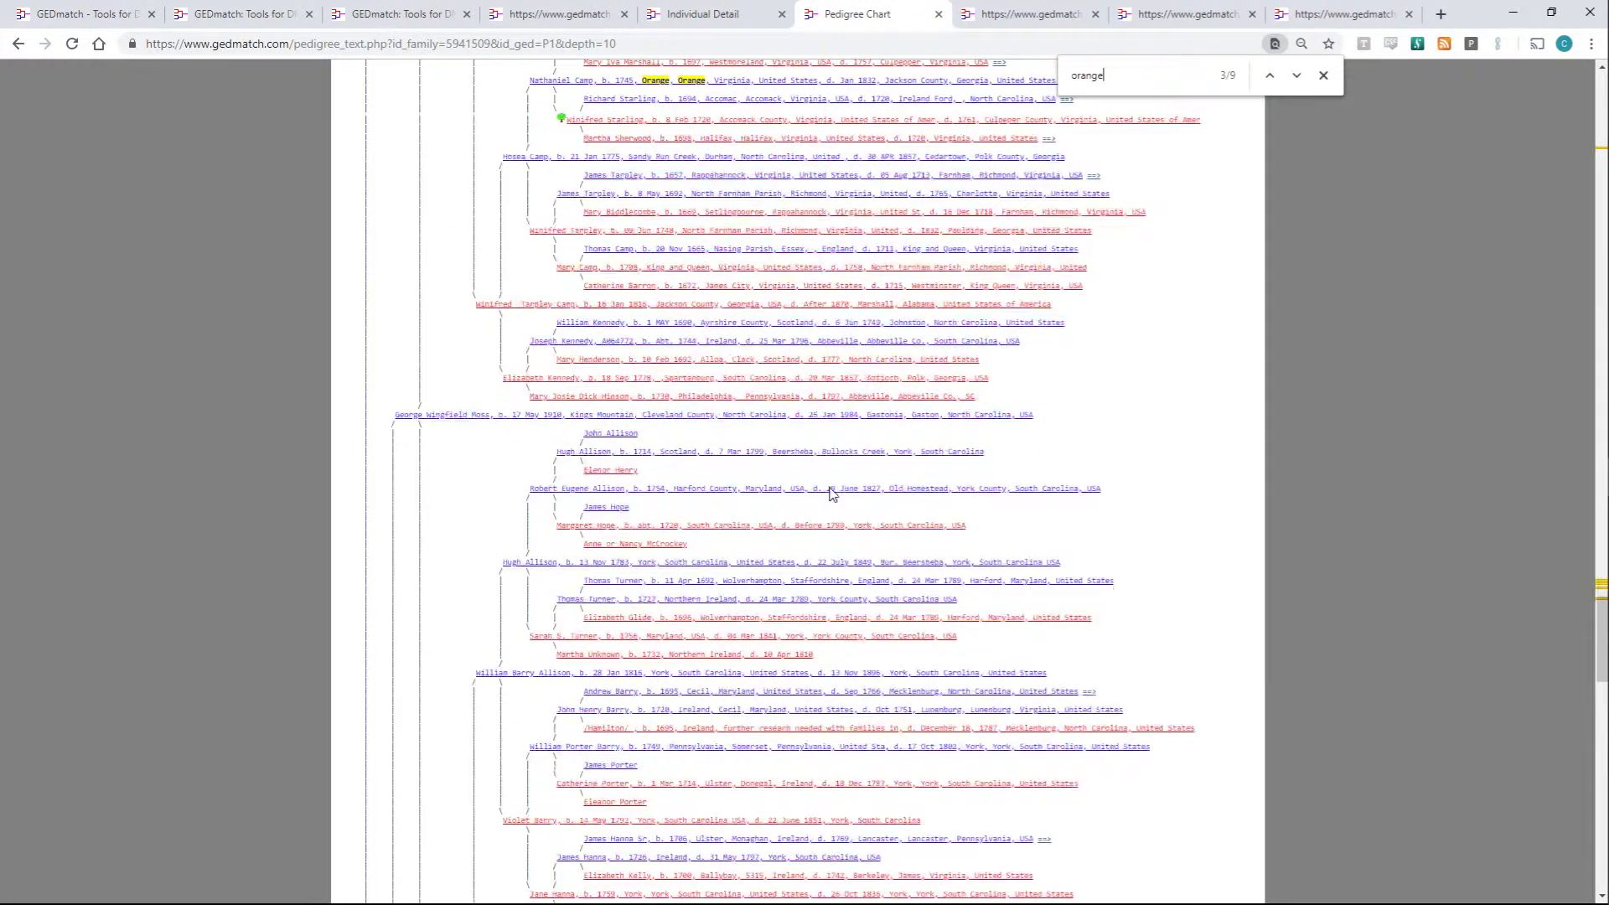
{"action": "key", "text": "Return"}
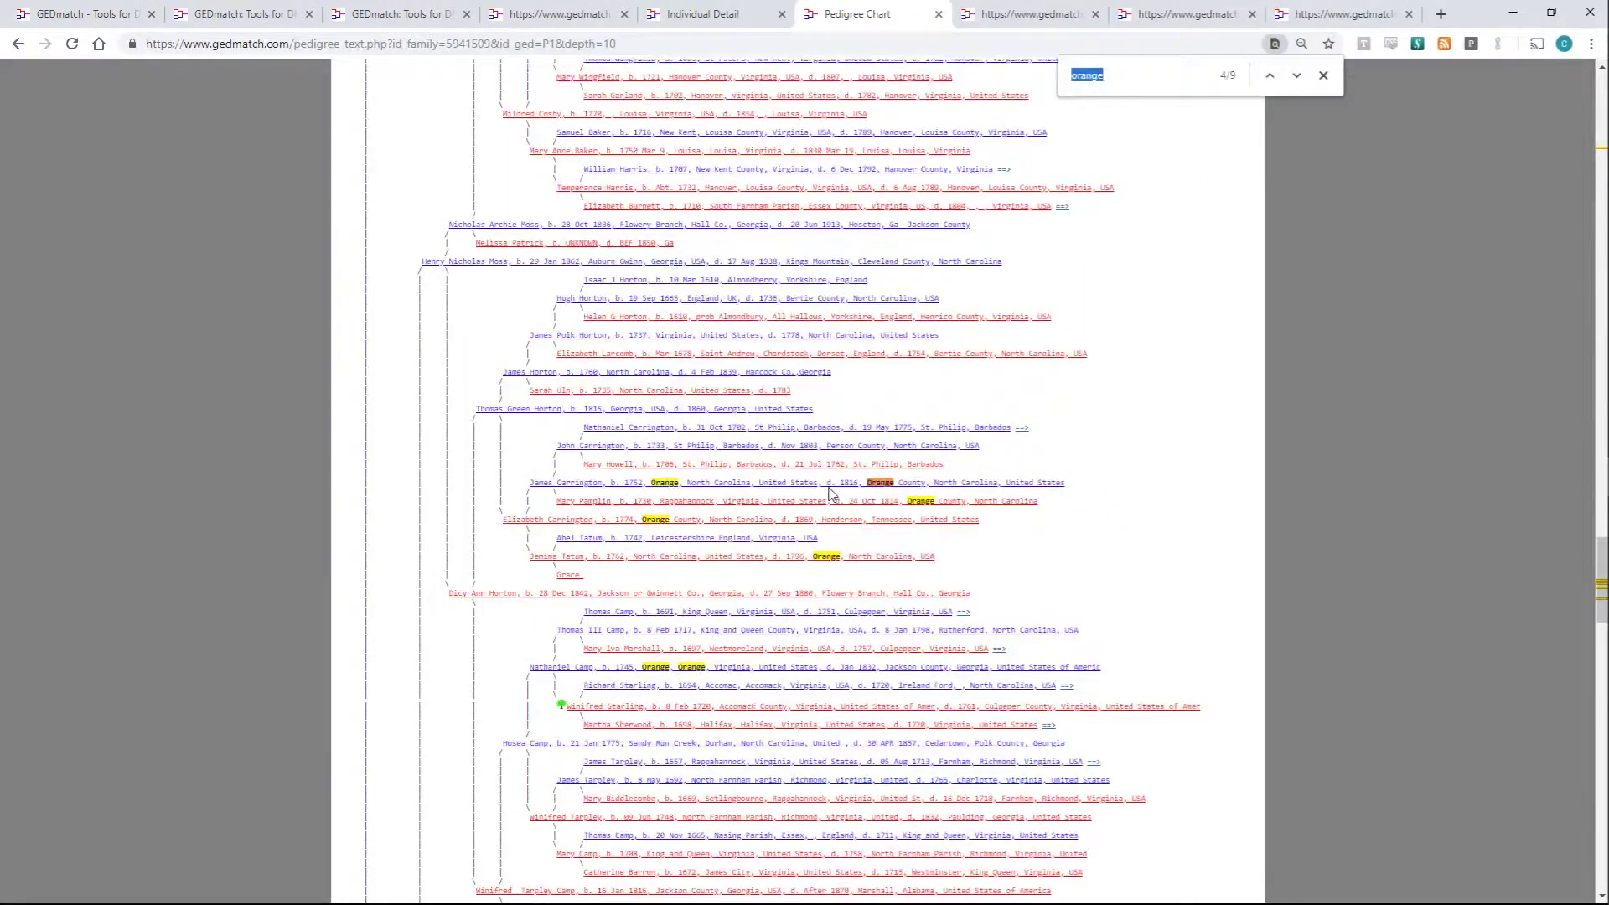
{"action": "key", "text": "Return"}
{"action": "key", "text": "Return"}
{"action": "key", "text": "Return"}
{"action": "key", "text": "Return"}
{"action": "key", "text": "Return"}
{"action": "key", "text": "Return"}
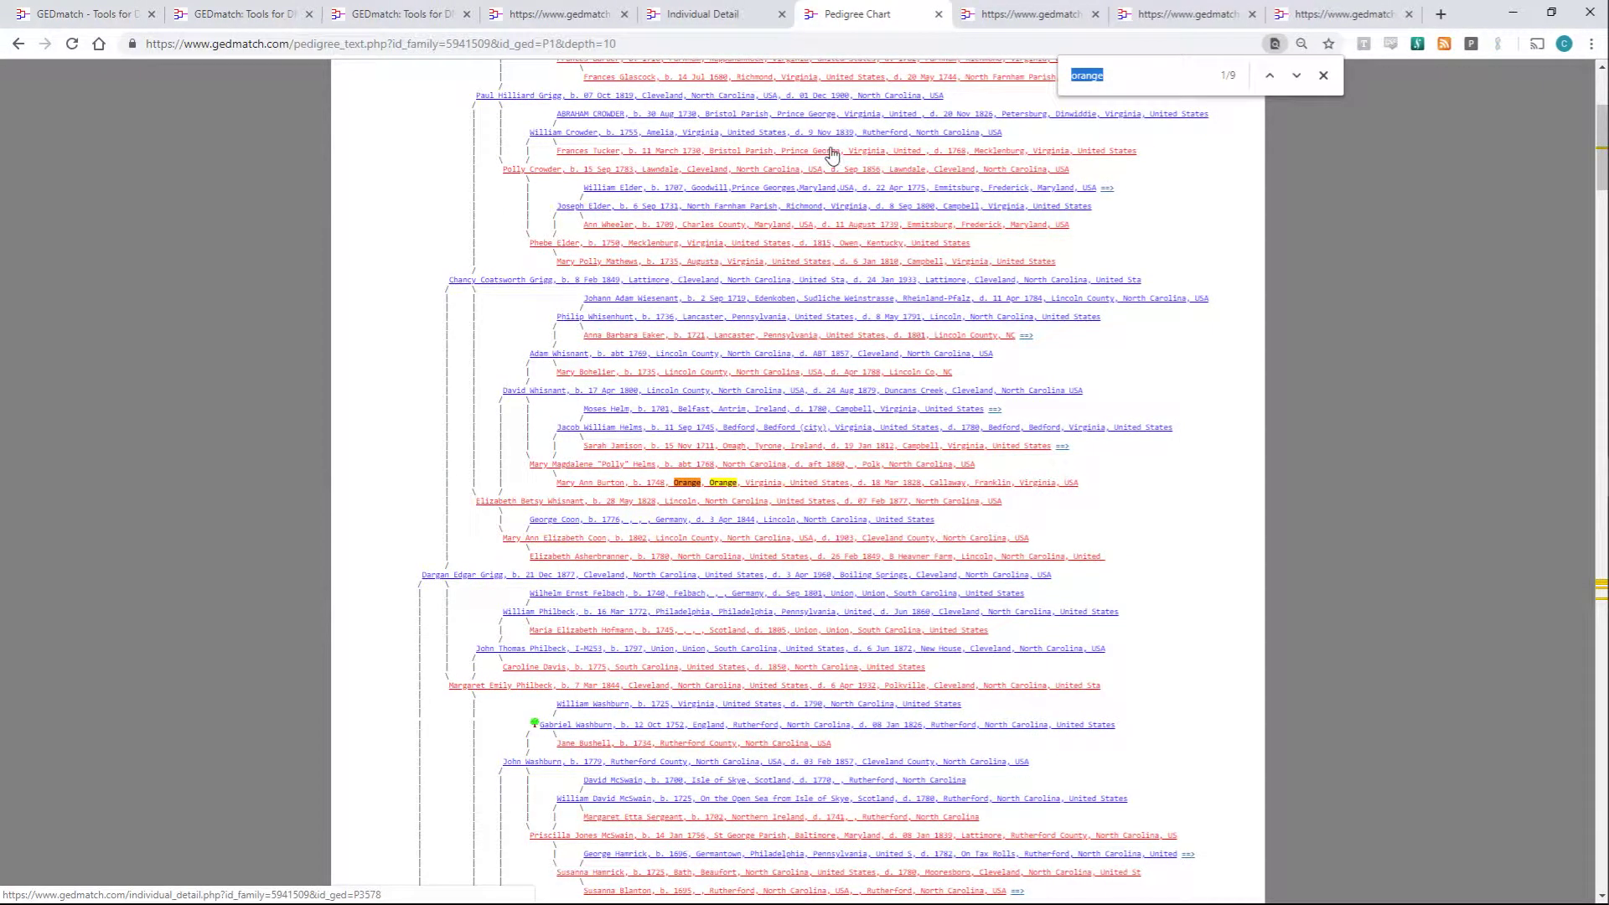
{"action": "left_click", "coordinate": [973, 24]}
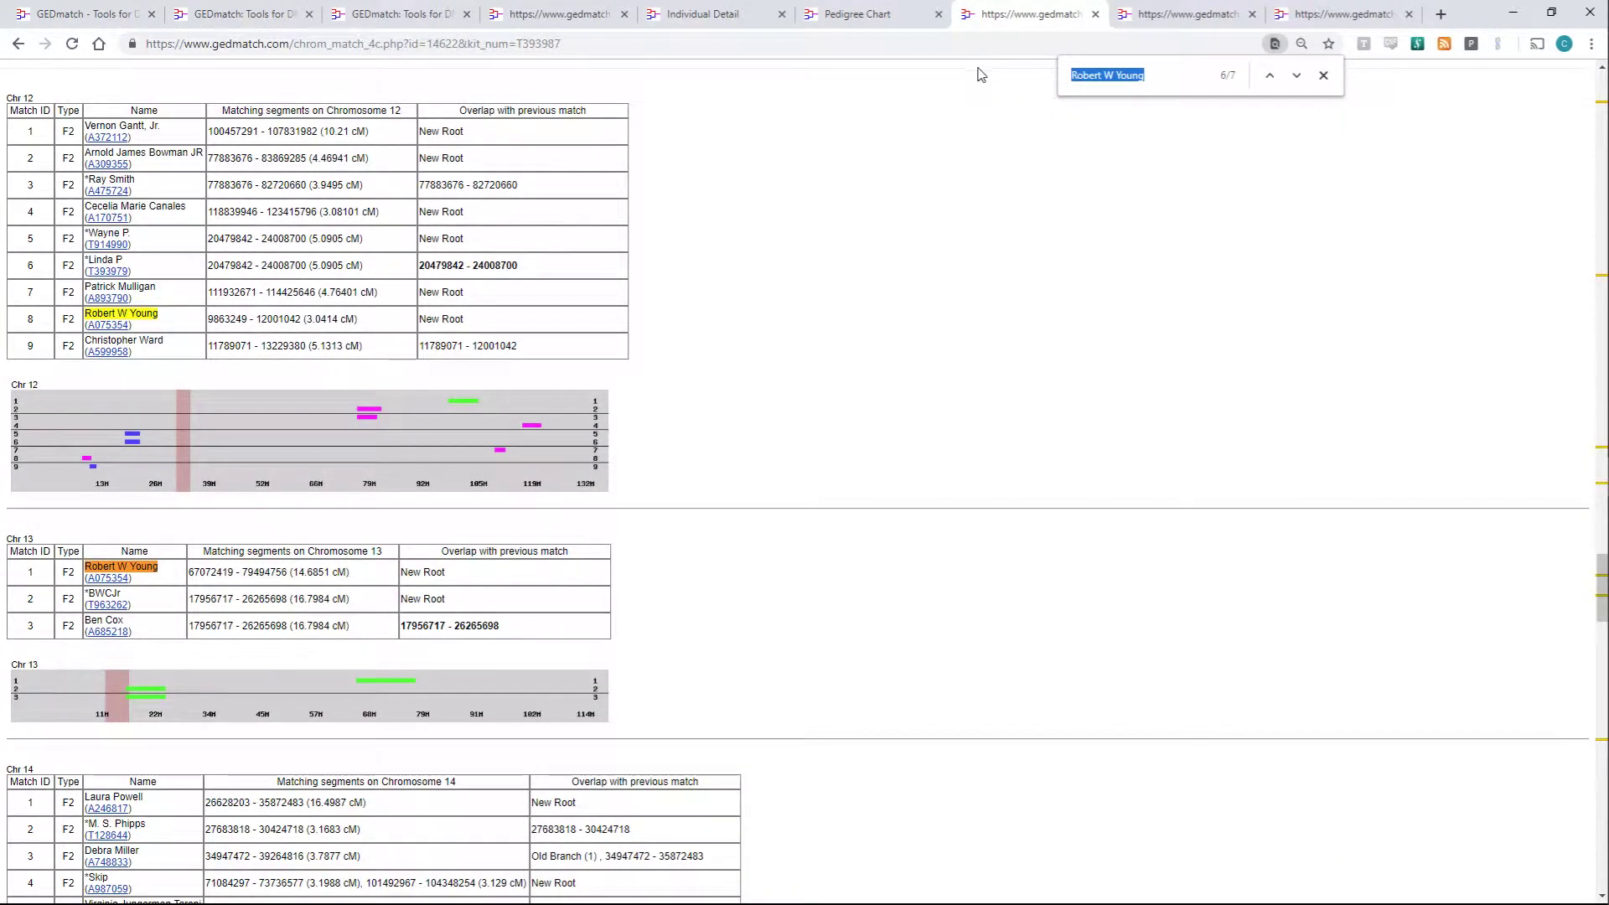
- Cycle through the GEDCOM list, Visualization Options and Multi Kit Analysis tabs, ending on the GEDmatch home page
{"action": "left_click", "coordinate": [950, 116]}
{"action": "scroll", "coordinate": [975, 159], "scroll_direction": "down", "scroll_amount": 2}
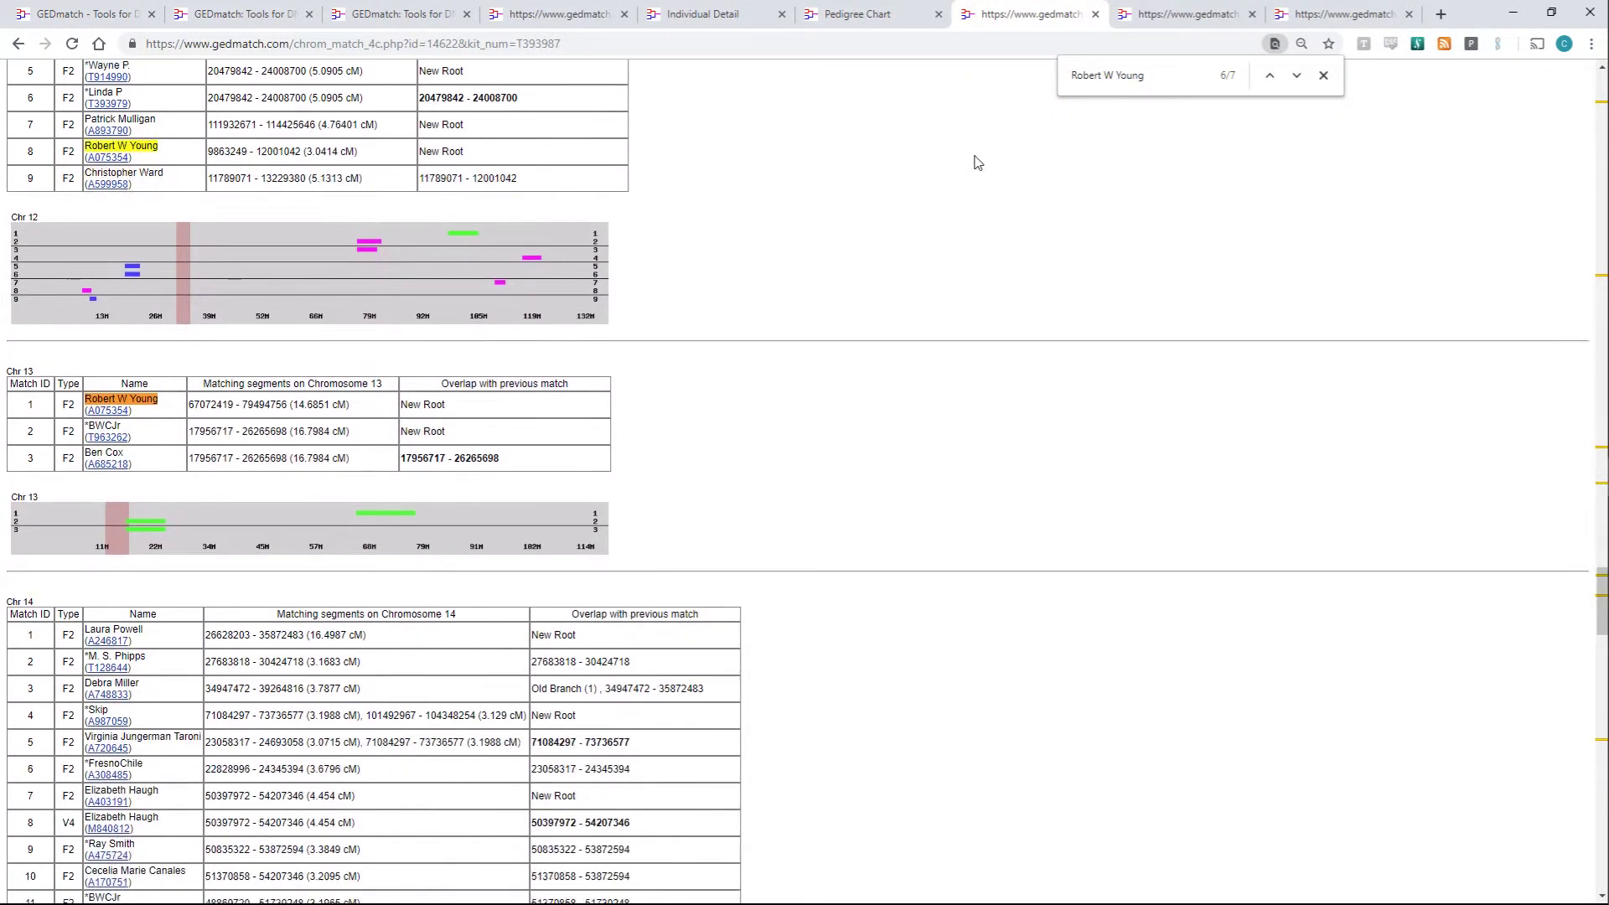
{"action": "scroll", "coordinate": [985, 155], "scroll_direction": "up", "scroll_amount": 5}
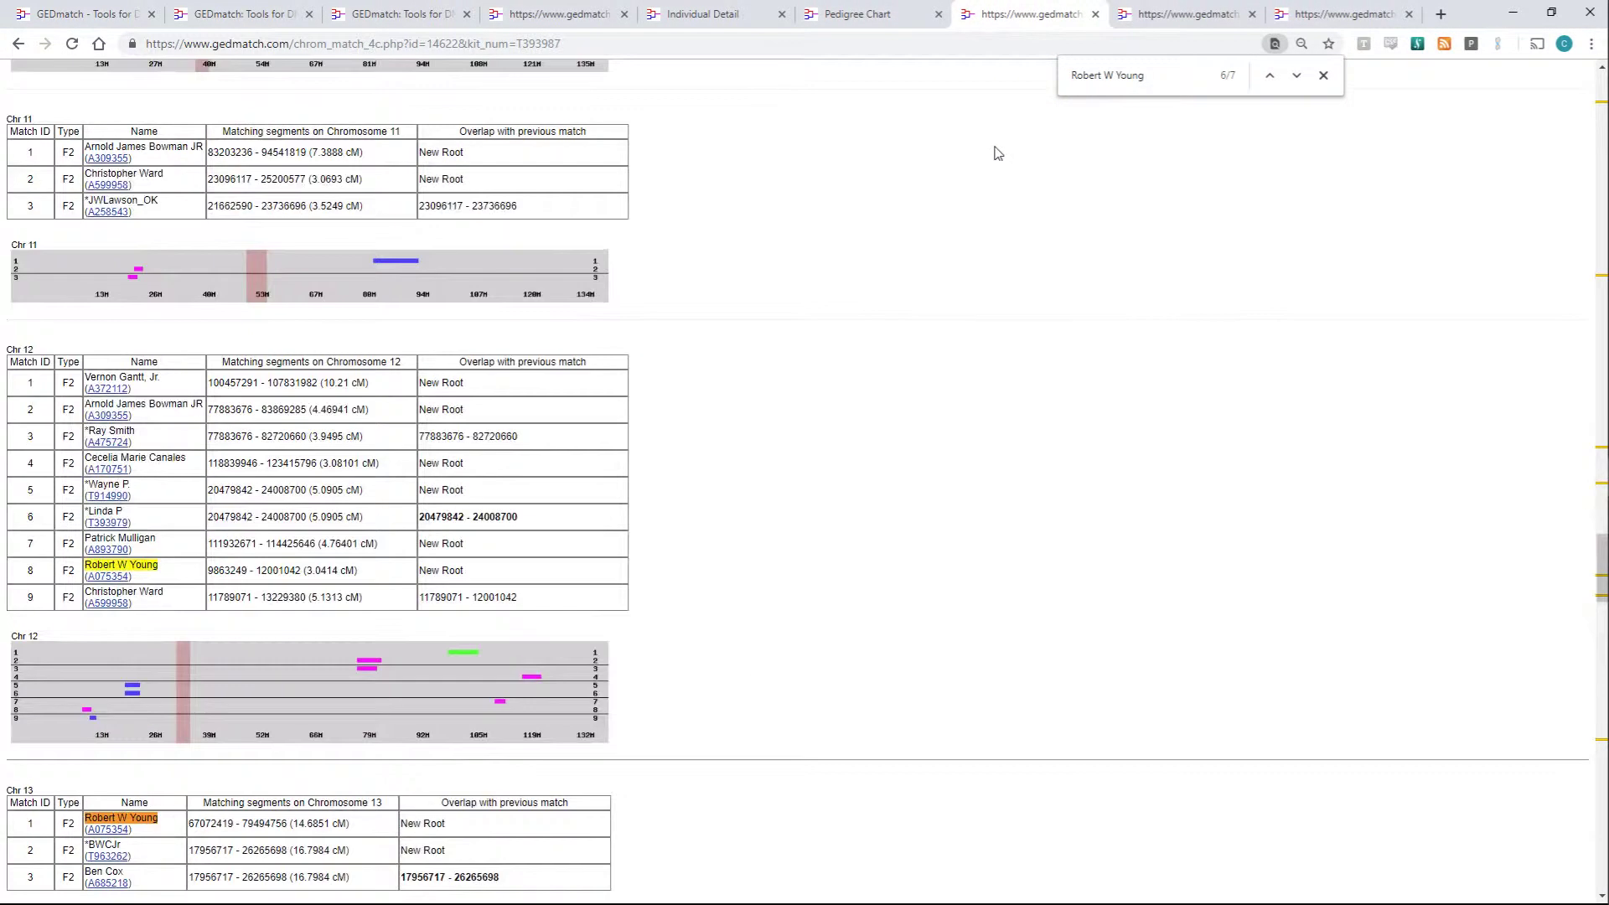
{"action": "left_click", "coordinate": [597, 12]}
{"action": "left_click", "coordinate": [419, 9]}
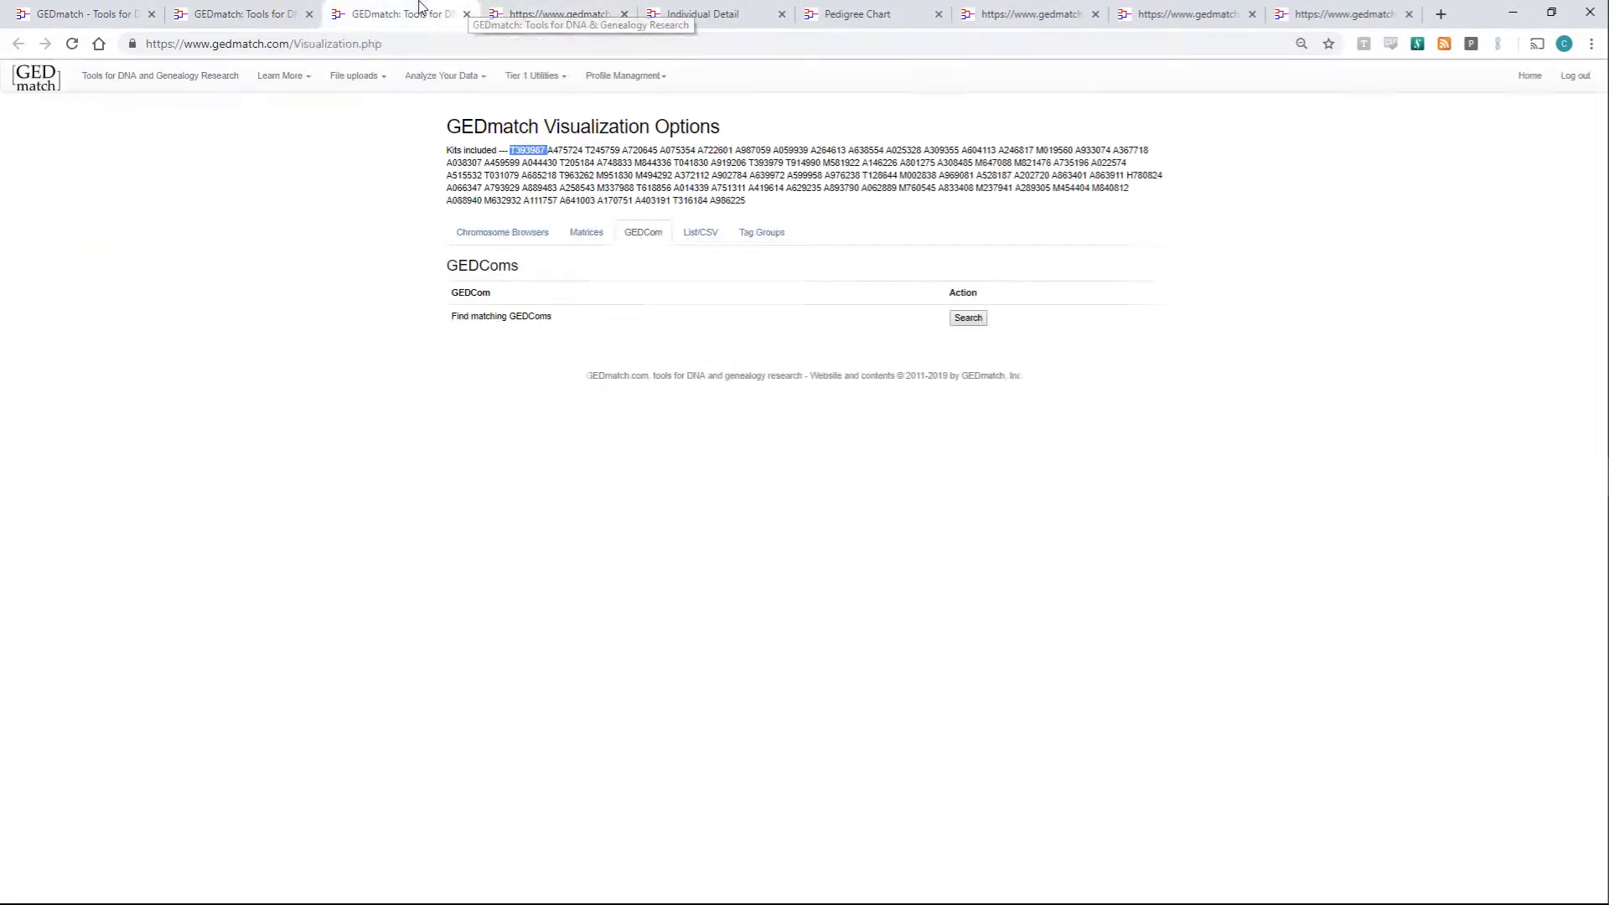
{"action": "left_click", "coordinate": [243, 14]}
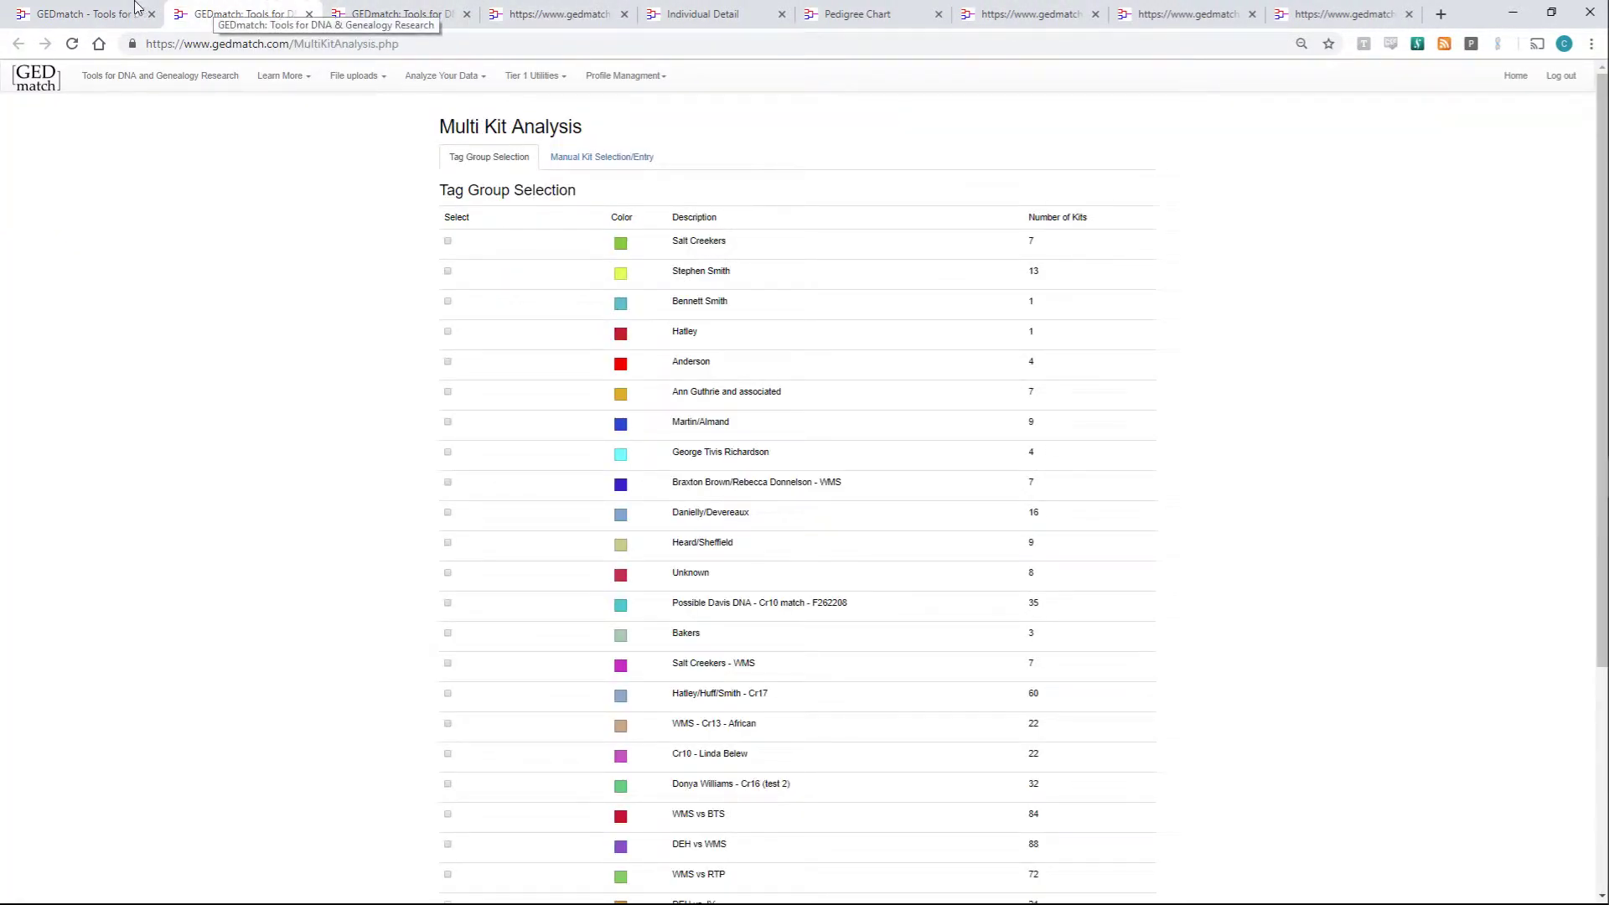
{"action": "left_click", "coordinate": [83, 14]}
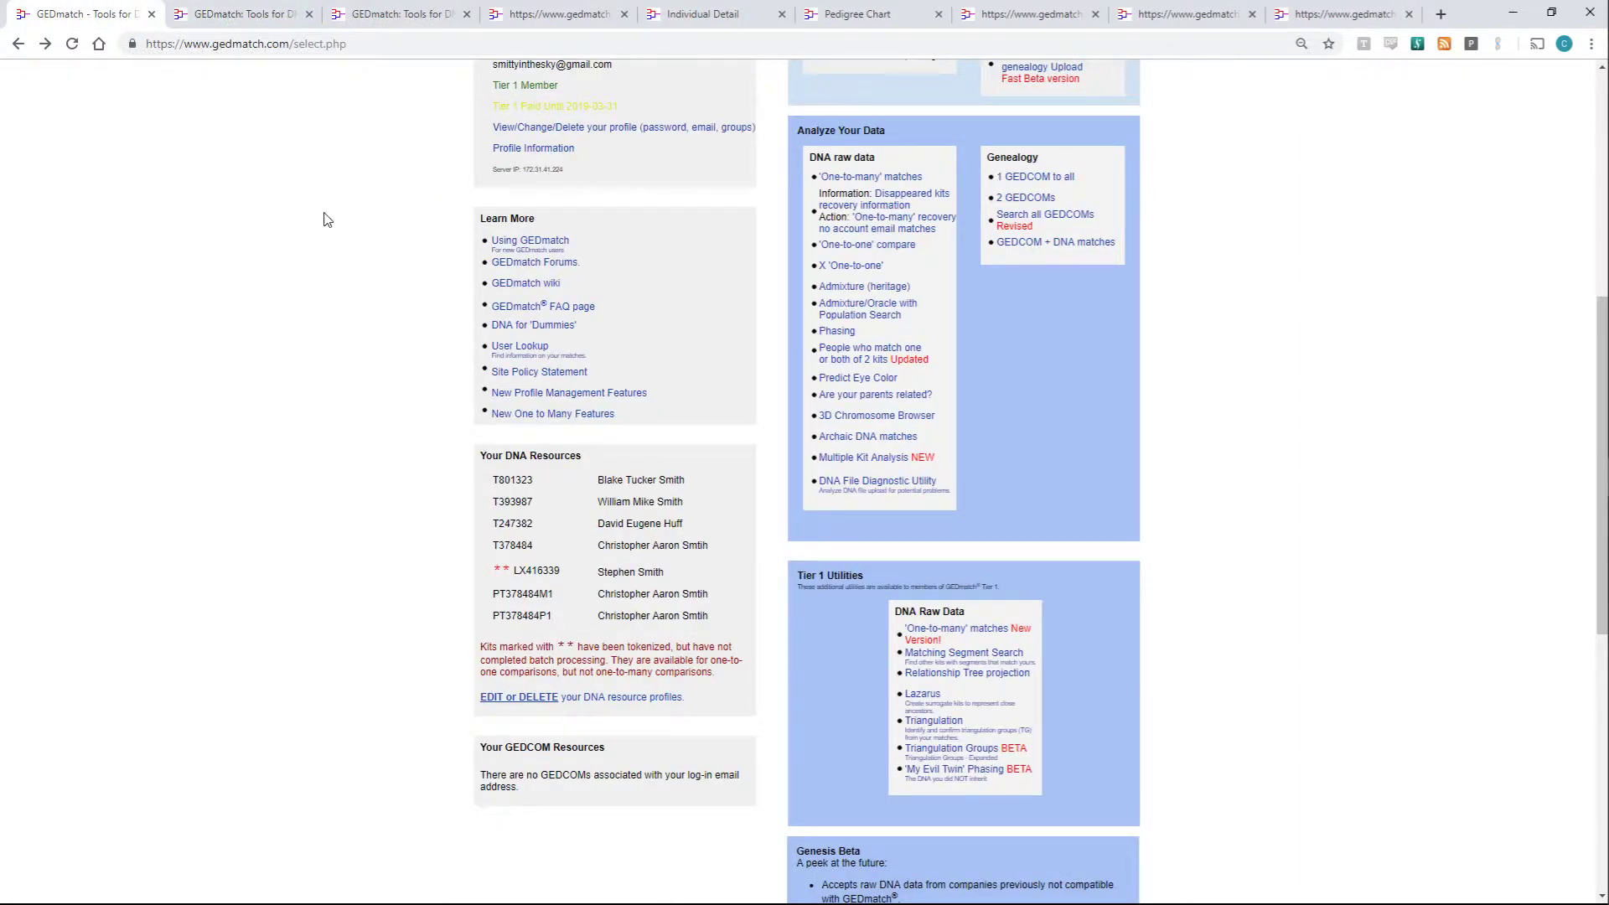
{"action": "left_click", "coordinate": [289, 14]}
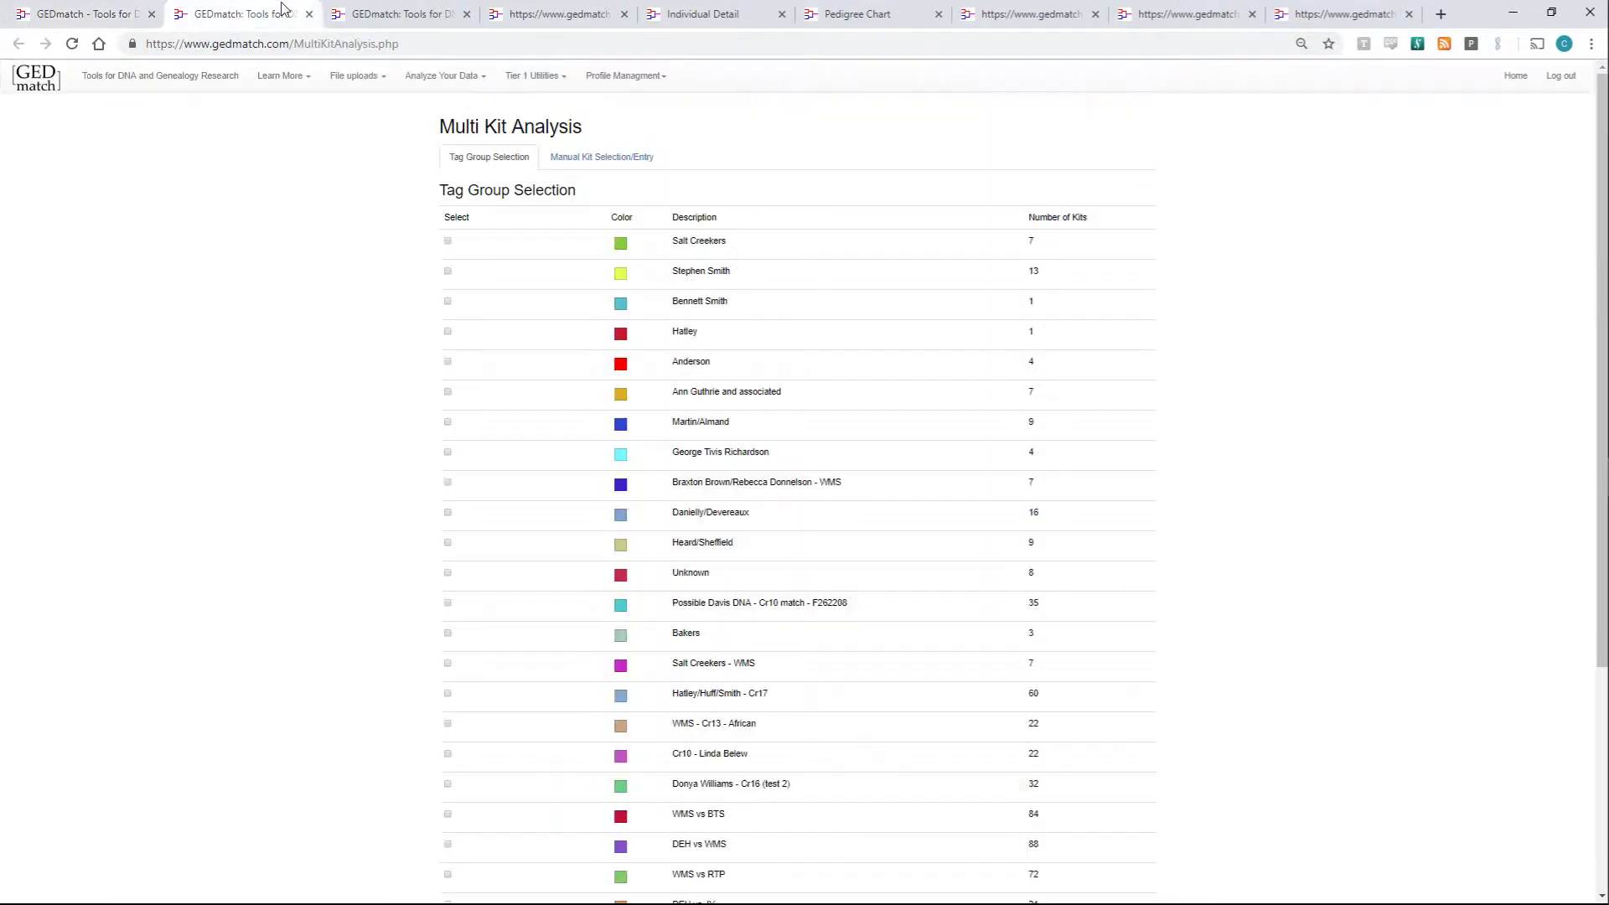
{"action": "left_click", "coordinate": [362, 12]}
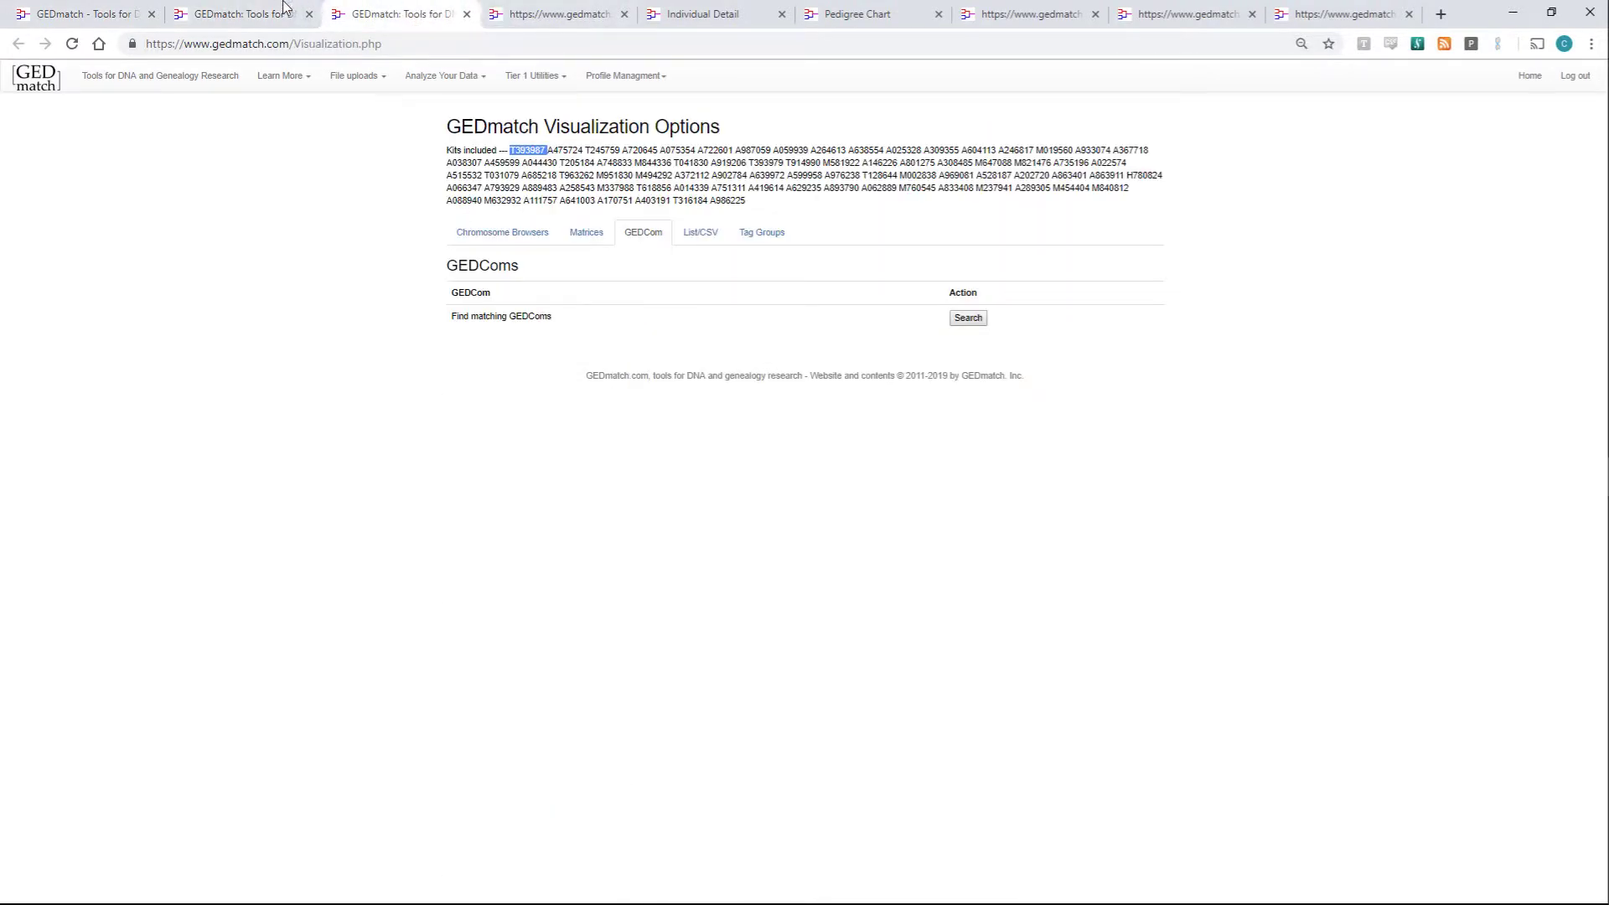
{"action": "left_click", "coordinate": [161, 11]}
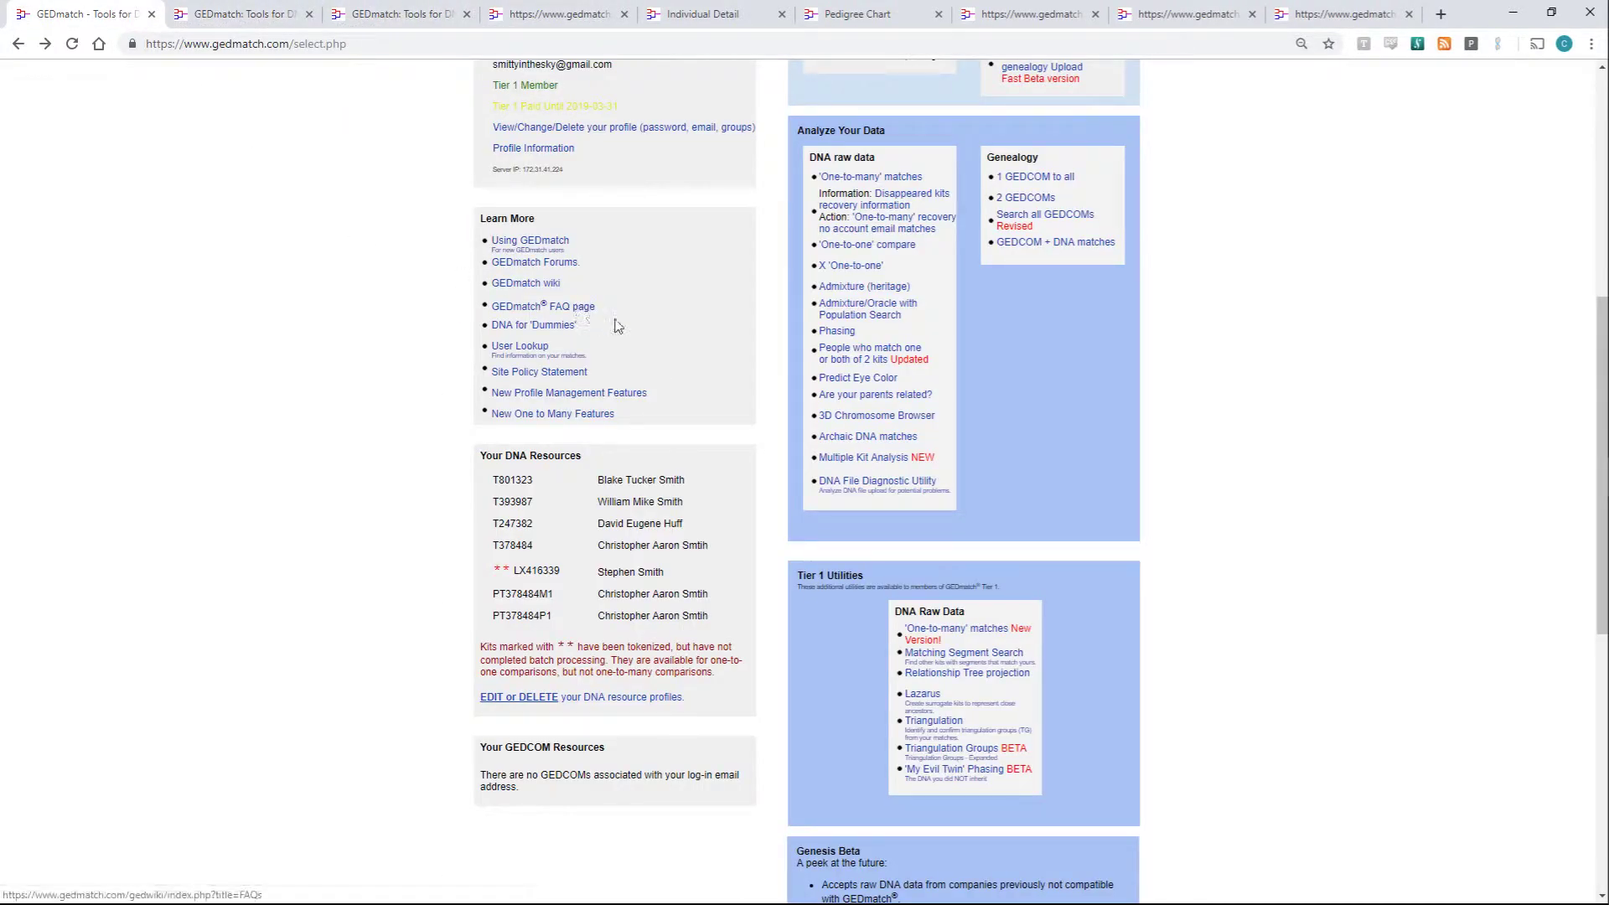